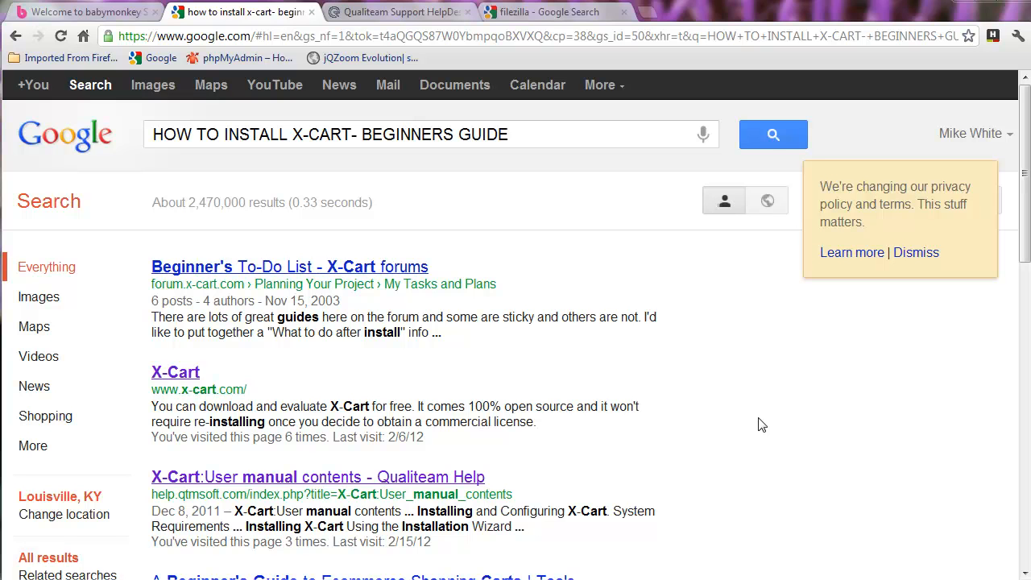
Step: Switch from the Google results to the Qualiteam Support HelpDesk login page
{"action": "left_click", "coordinate": [395, 14]}
{"action": "left_click", "coordinate": [282, 39]}
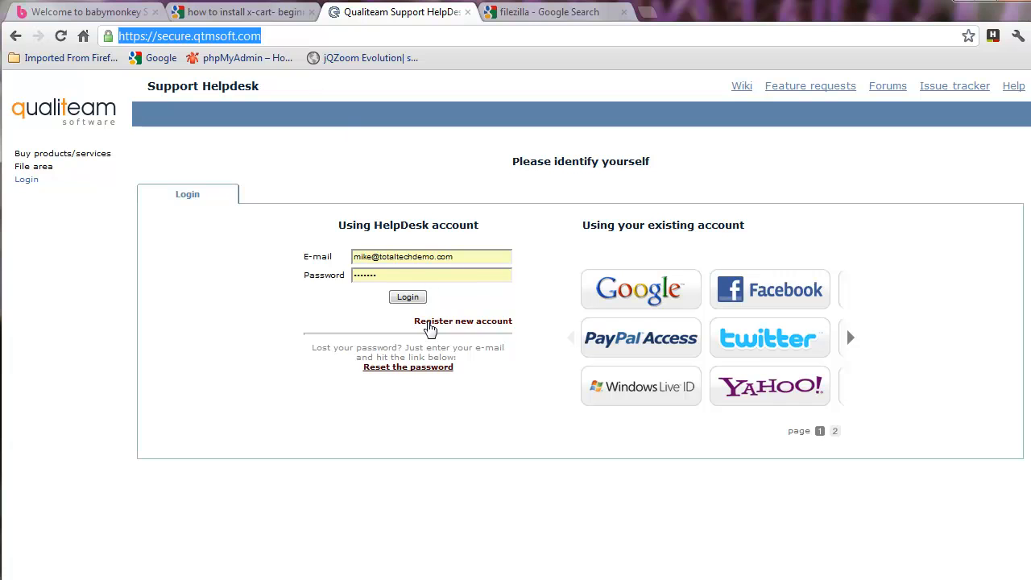
Step: Log in to the helpdesk and open the X-Cart 4.4.5 folder in the File area
{"action": "left_click", "coordinate": [406, 298]}
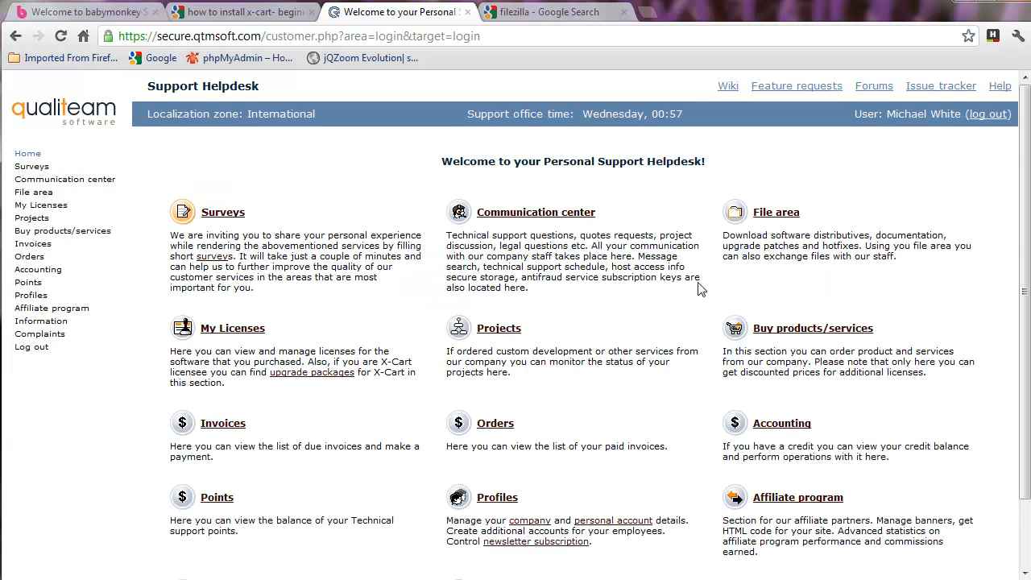
{"action": "left_click", "coordinate": [775, 211]}
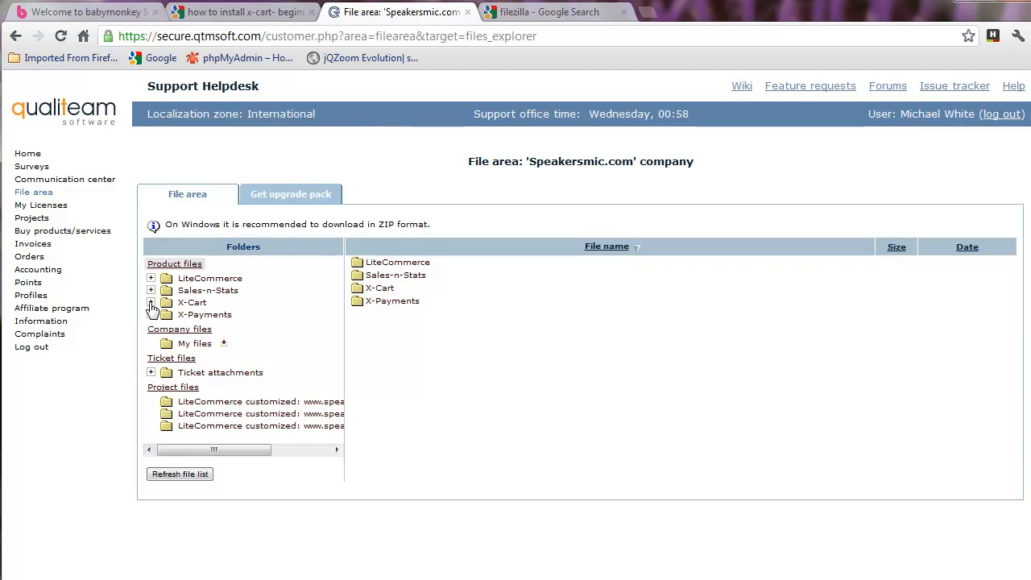
{"action": "left_click", "coordinate": [151, 302]}
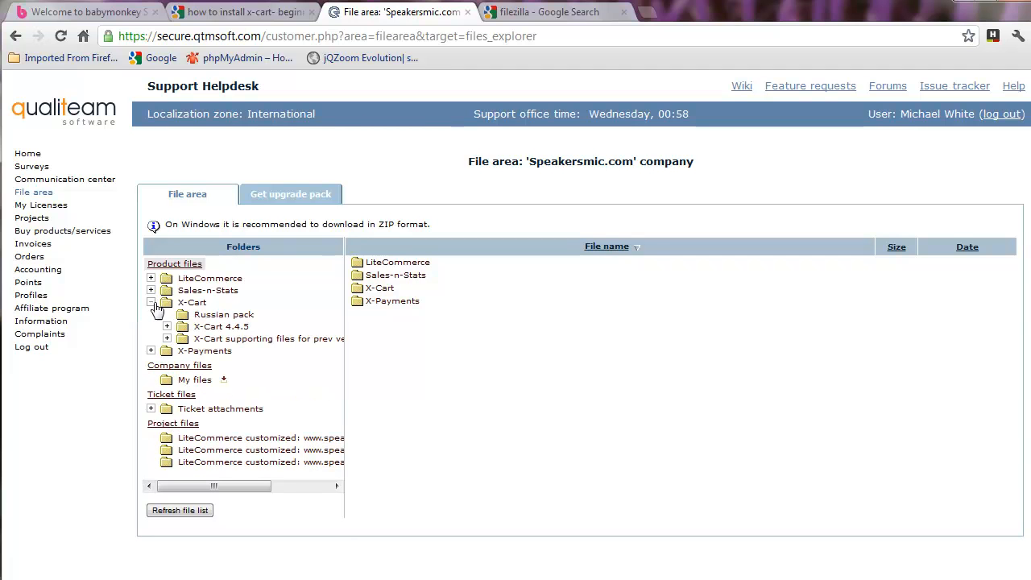
{"action": "left_click", "coordinate": [225, 329]}
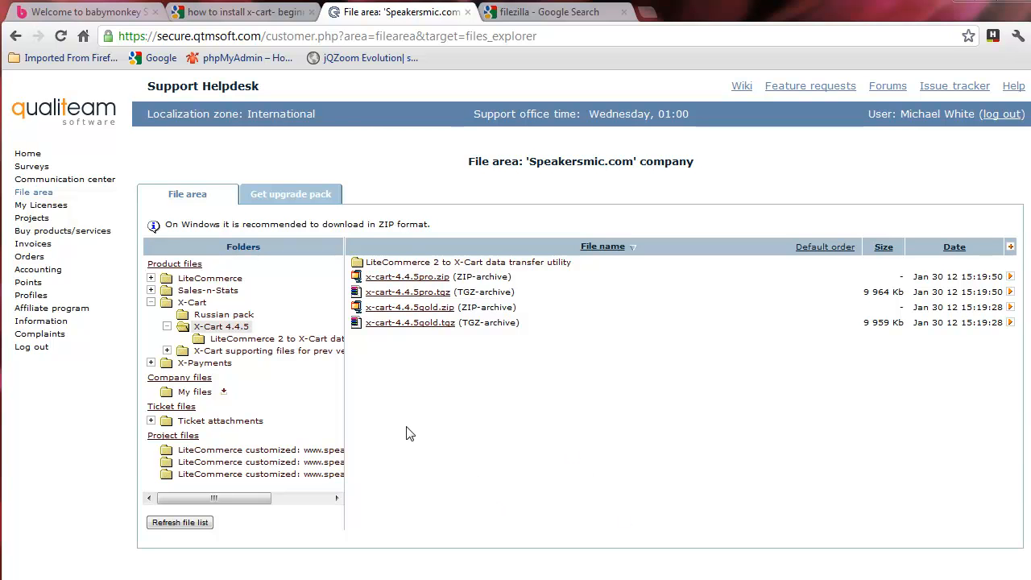
Step: Download x-cart-4.4.5gold.zip from the X-Cart 4.4.5 folder and show it in its folder
{"action": "left_click", "coordinate": [150, 303]}
{"action": "left_click", "coordinate": [151, 304]}
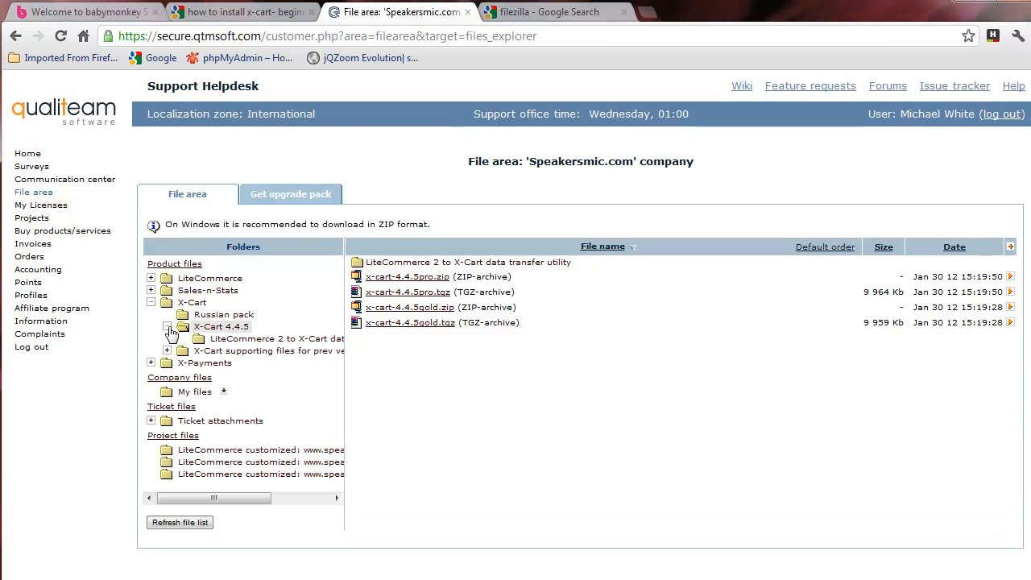
{"action": "left_click", "coordinate": [224, 328]}
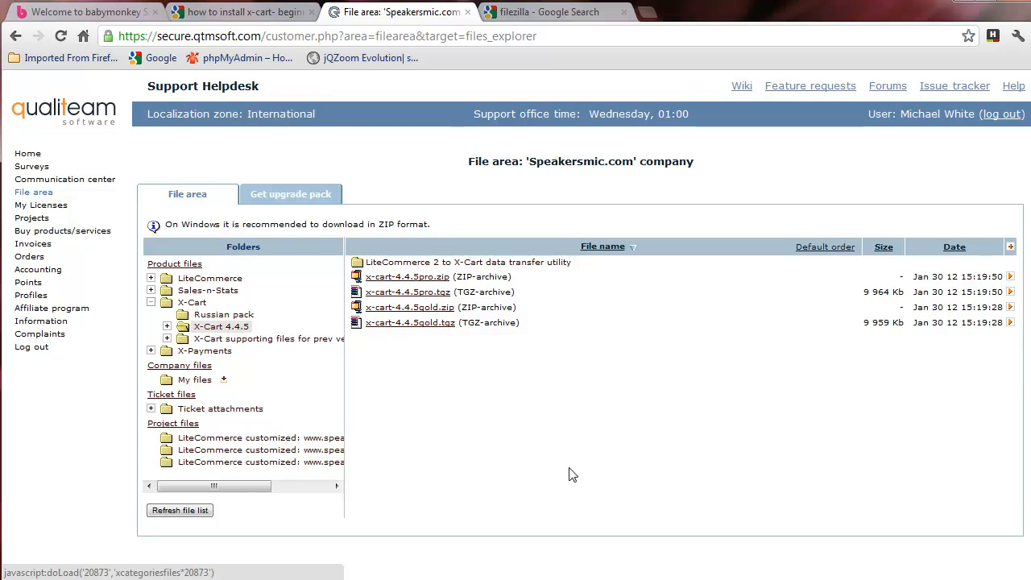
{"action": "left_click", "coordinate": [424, 311]}
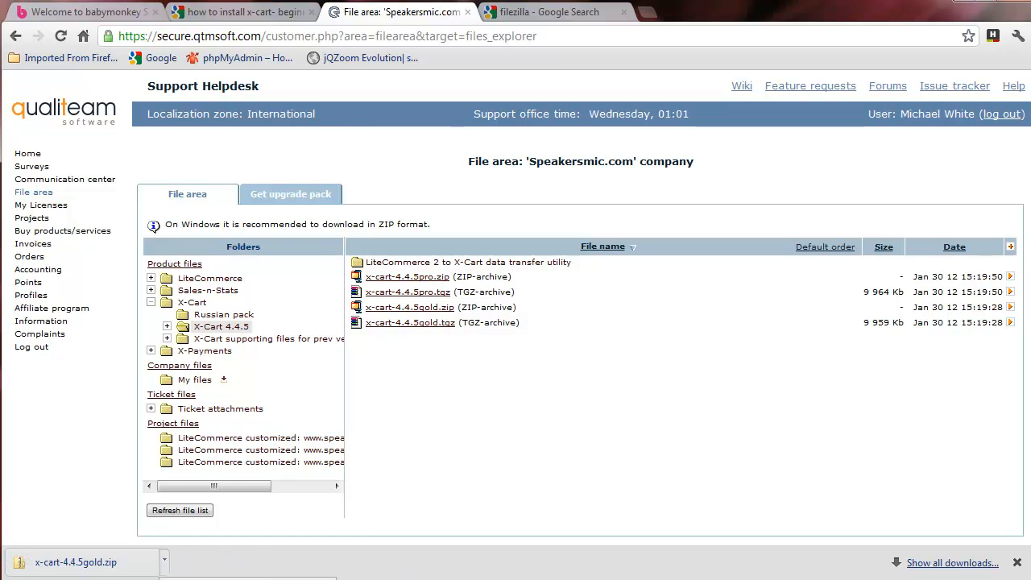
{"action": "left_click", "coordinate": [233, 579]}
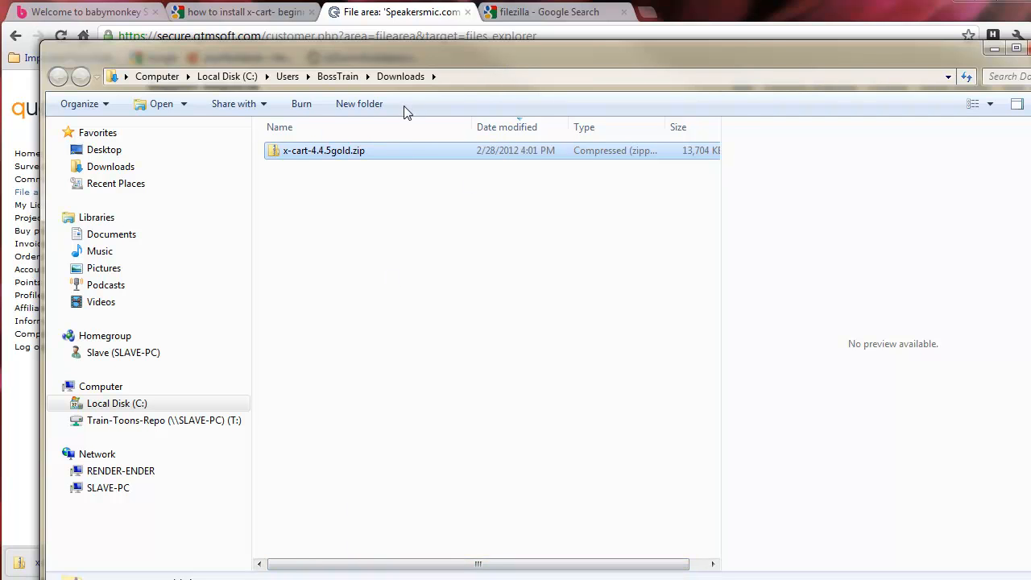
Step: Move x-cart-4.4.5gold.zip from Downloads into the X-cart-Beginner-Video-Tutorials_Installing_Xcart folder
{"action": "right_click", "coordinate": [338, 153]}
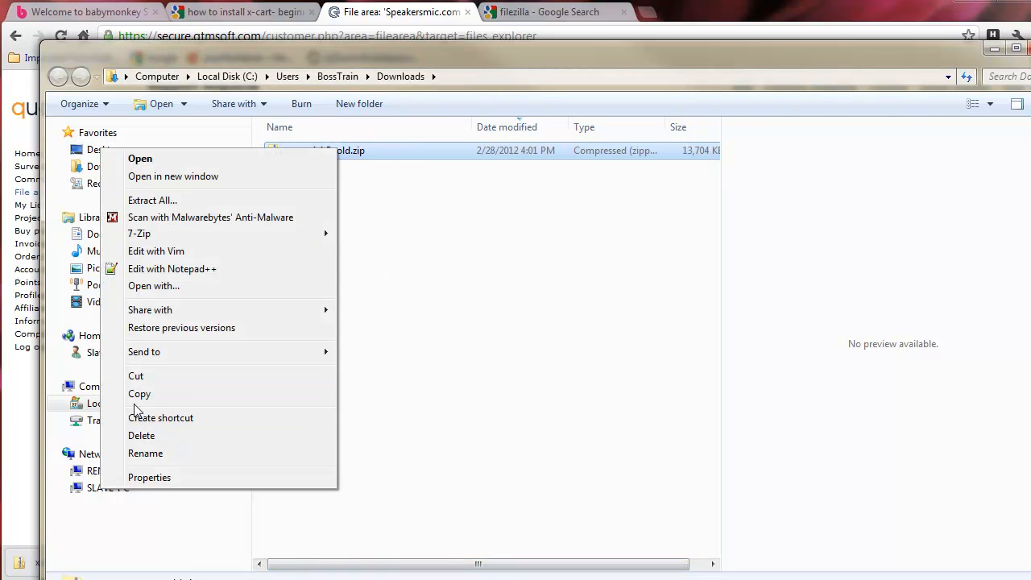
{"action": "left_click", "coordinate": [137, 374]}
{"action": "left_click", "coordinate": [113, 184]}
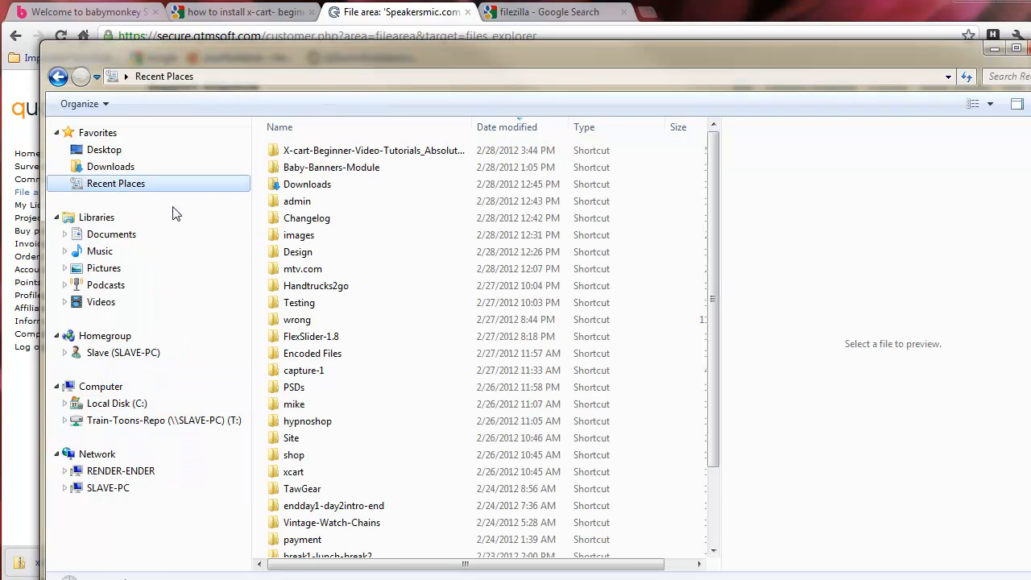
{"action": "double_click", "coordinate": [395, 154]}
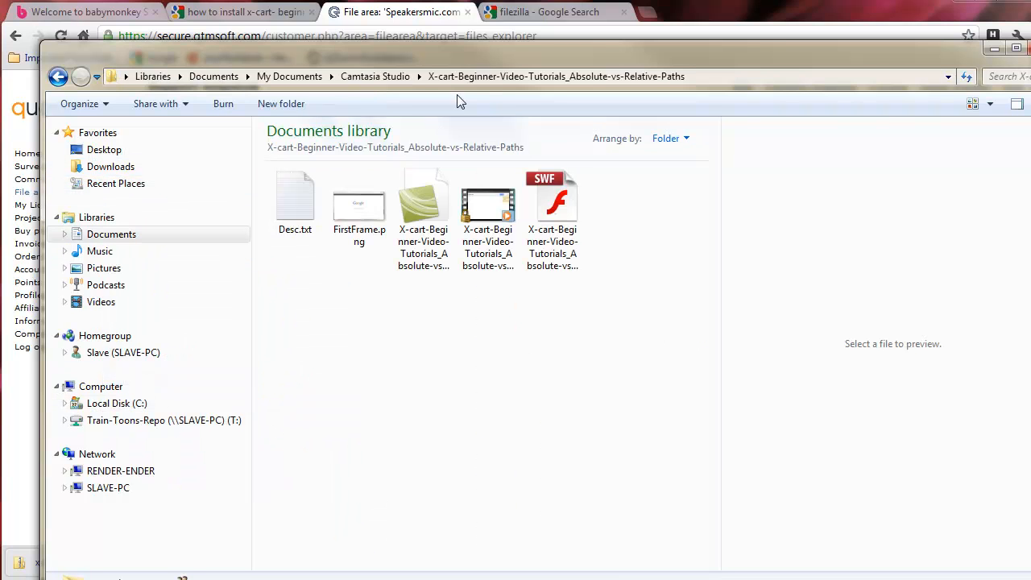
{"action": "left_click", "coordinate": [378, 77]}
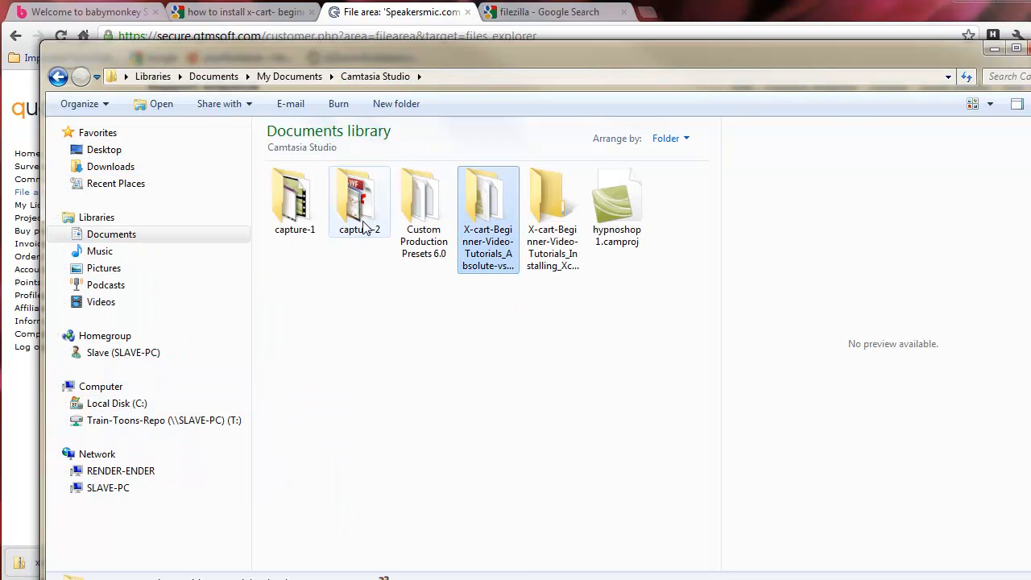
{"action": "double_click", "coordinate": [553, 211]}
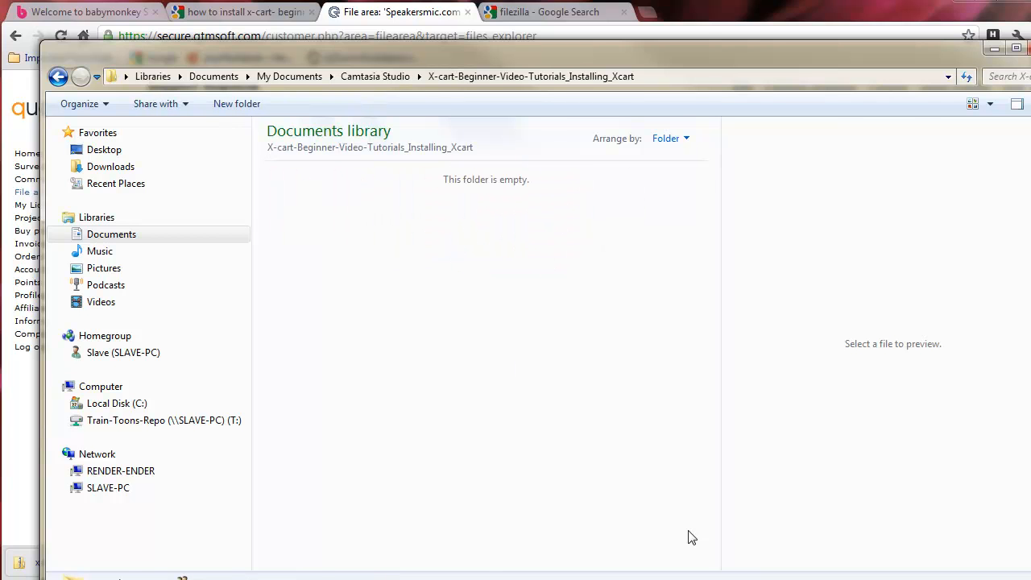
{"action": "right_click", "coordinate": [481, 417]}
{"action": "left_click", "coordinate": [417, 528]}
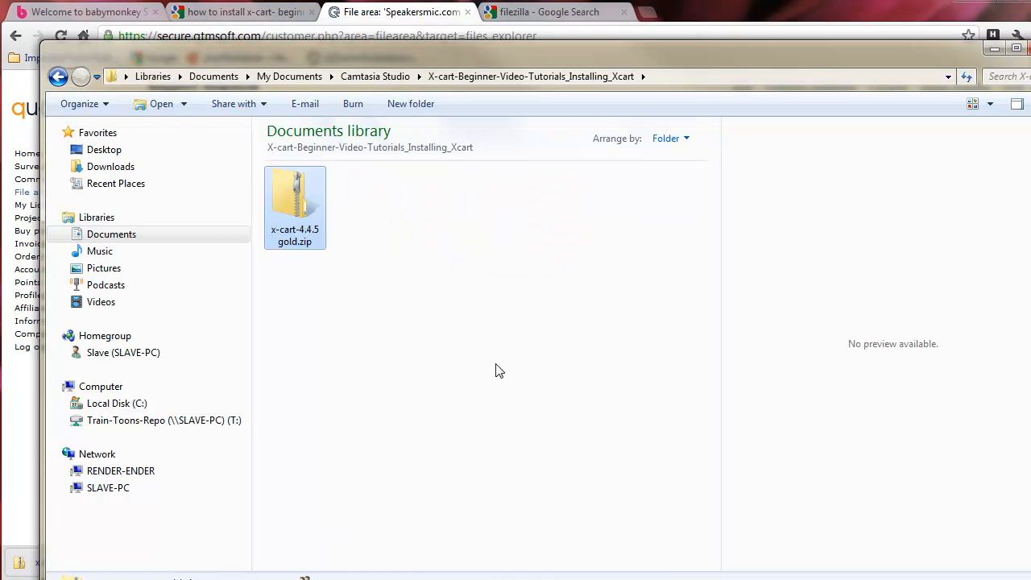
Step: Extract the zip with 7-Zip into an xcart folder, then return to the FileZilla search results
{"action": "right_click", "coordinate": [298, 225]}
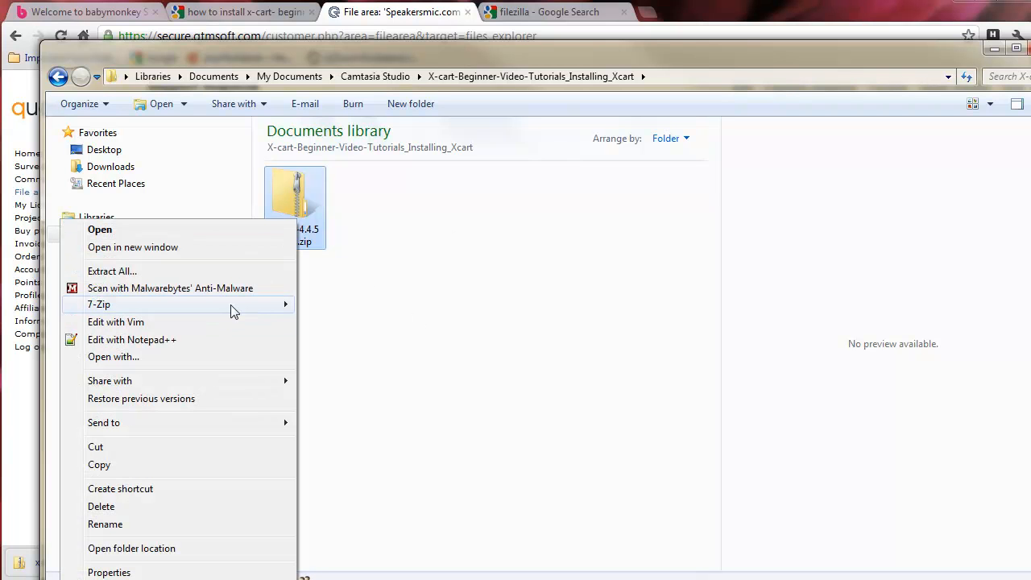
{"action": "mouse_move", "coordinate": [230, 304]}
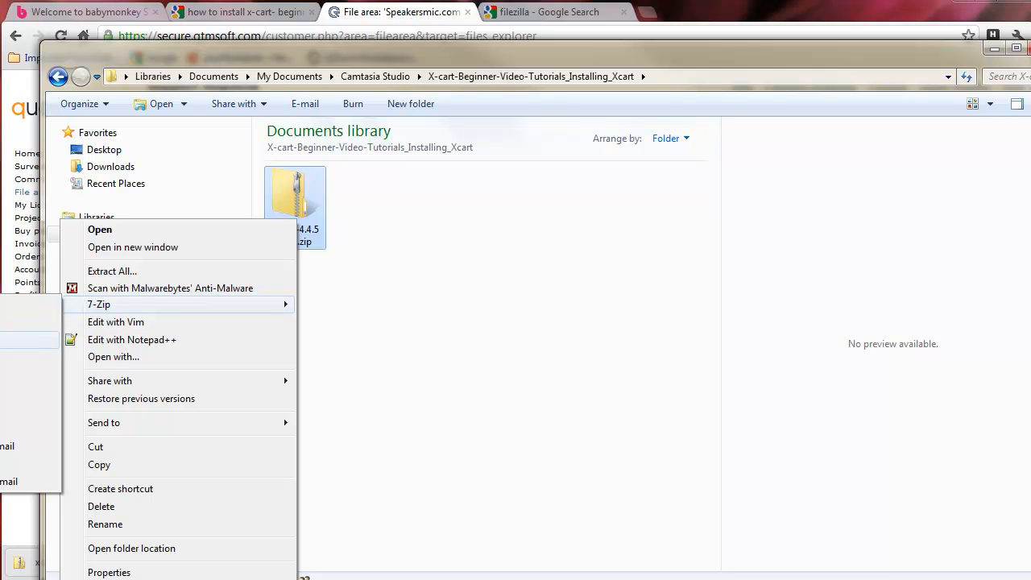
{"action": "left_click", "coordinate": [28, 339]}
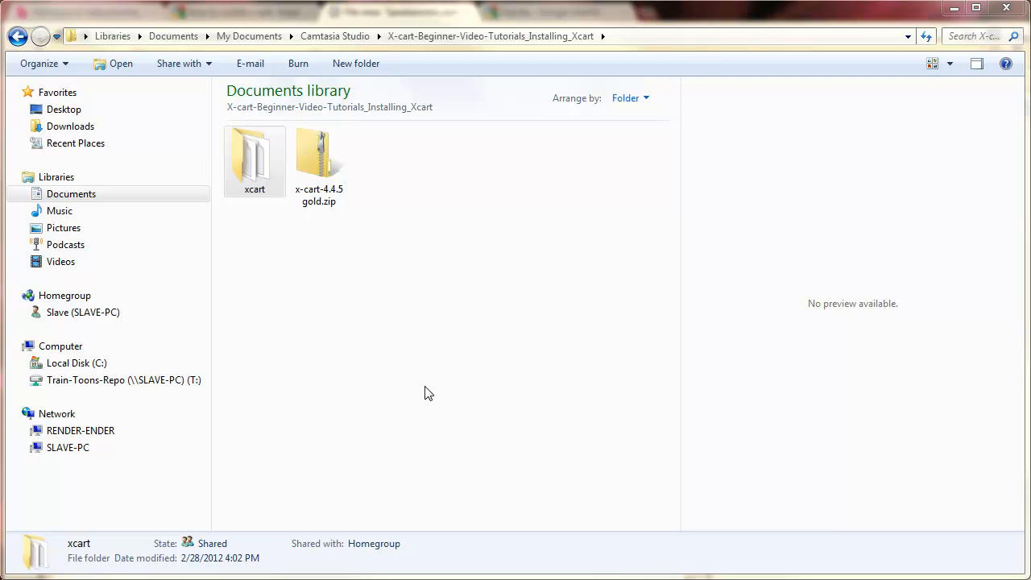
{"action": "double_click", "coordinate": [249, 171]}
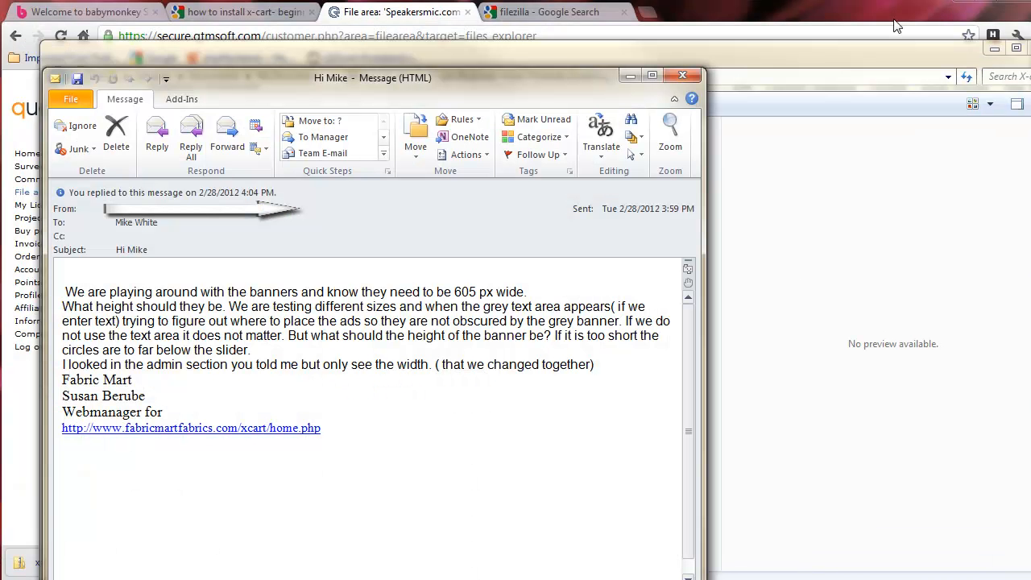
{"action": "left_click", "coordinate": [630, 75]}
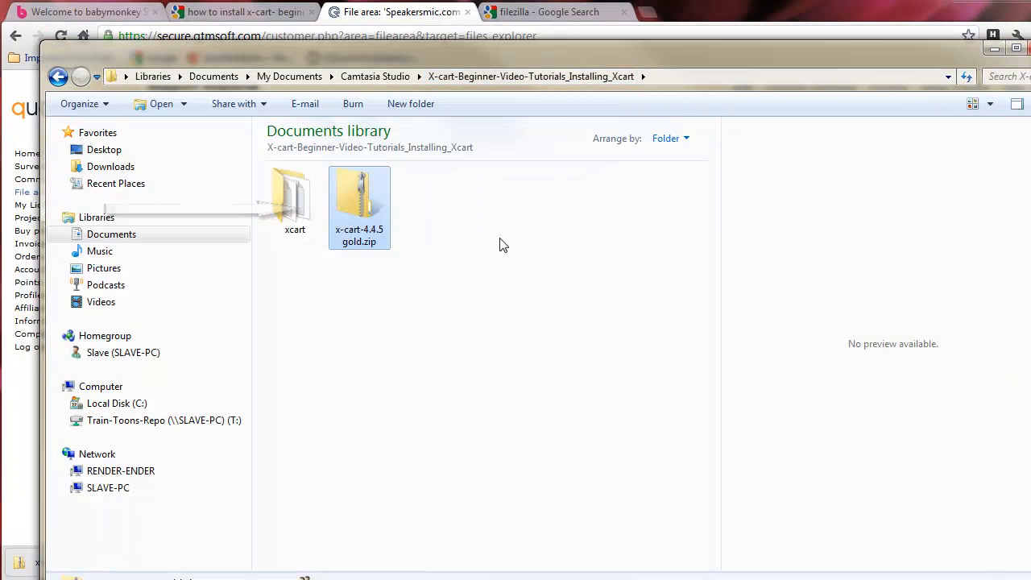
{"action": "left_click", "coordinate": [547, 12]}
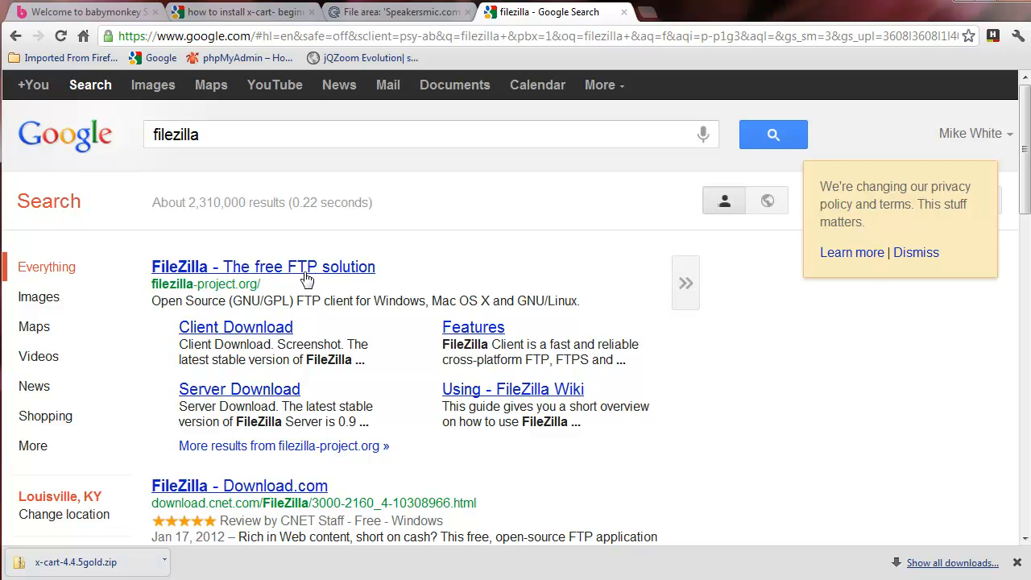
Step: Visit the FileZilla Client download page for 3.5.3, then switch to the running FileZilla client
{"action": "left_click_drag", "start_coordinate": [153, 288], "coordinate": [263, 284]}
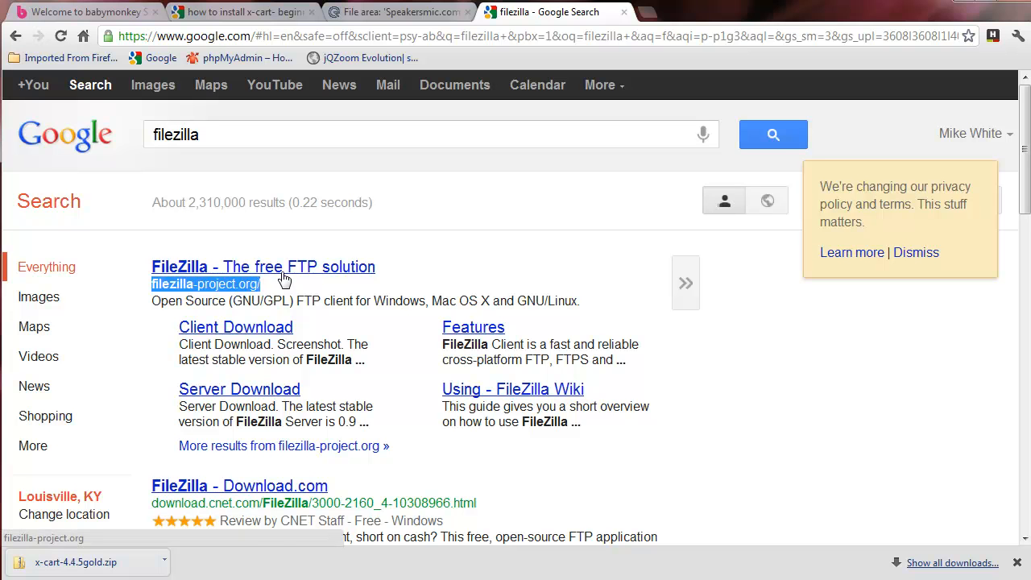
{"action": "left_click", "coordinate": [278, 270]}
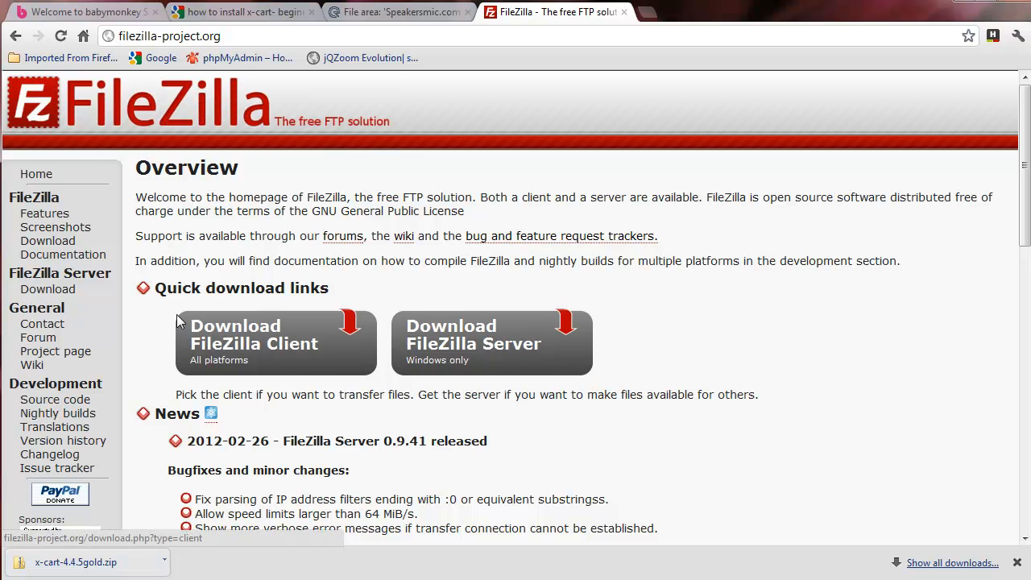
{"action": "left_click", "coordinate": [277, 348]}
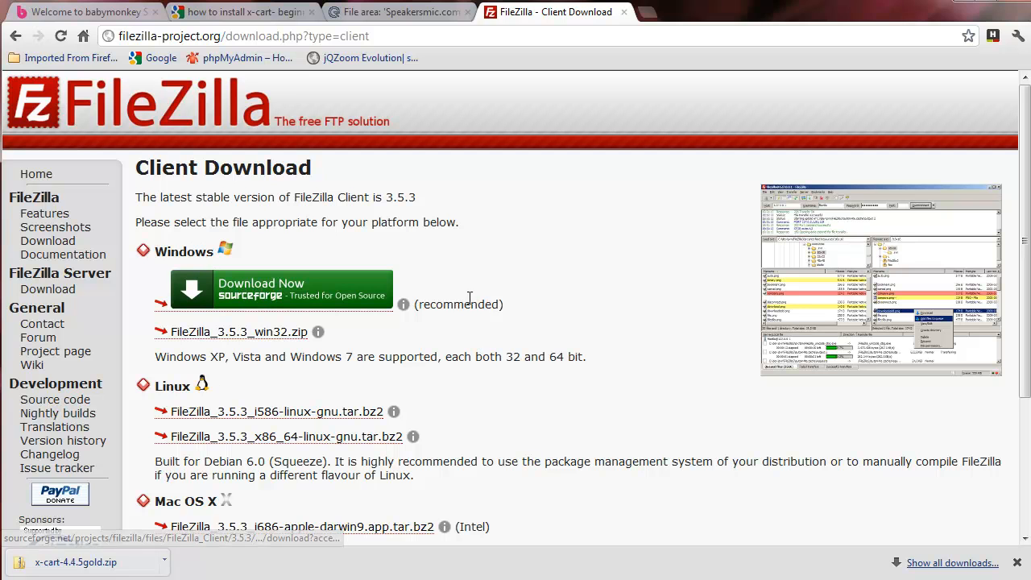
{"action": "left_click", "coordinate": [1016, 562]}
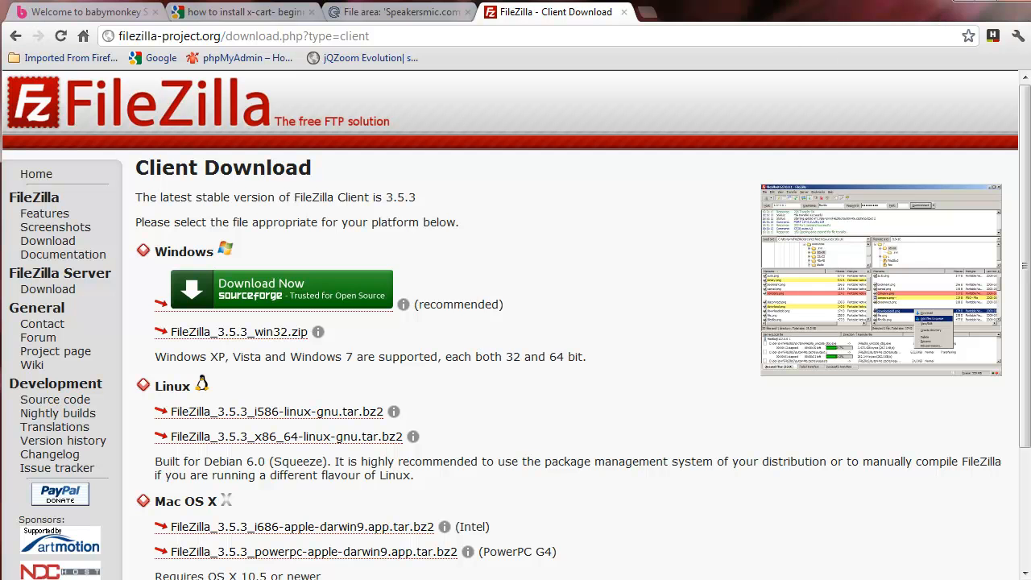
{"action": "key", "text": "alt+Tab"}
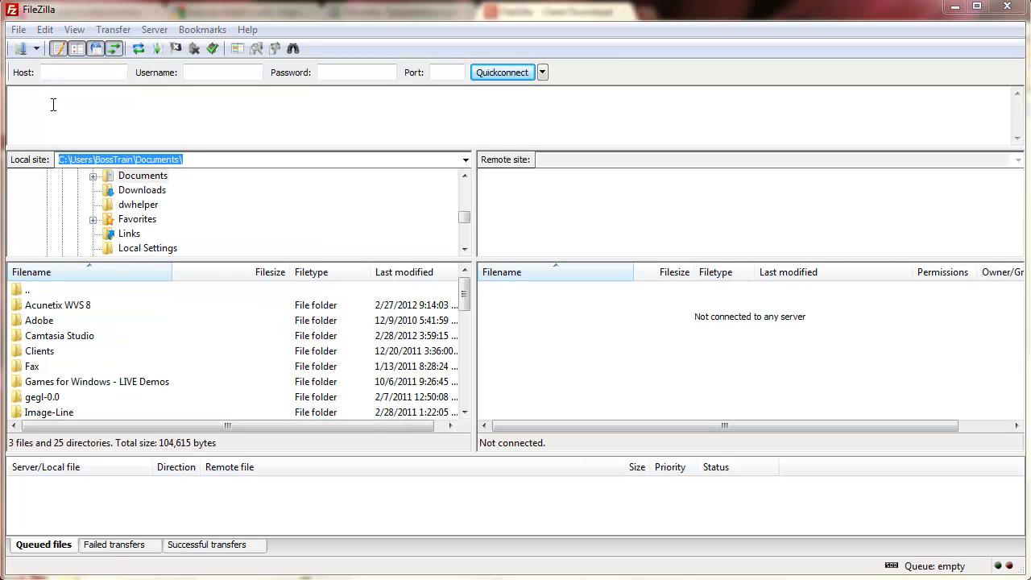
Step: Add a new Site Manager entry named trainingpen.com with host trainingpen.com
{"action": "left_click", "coordinate": [21, 50]}
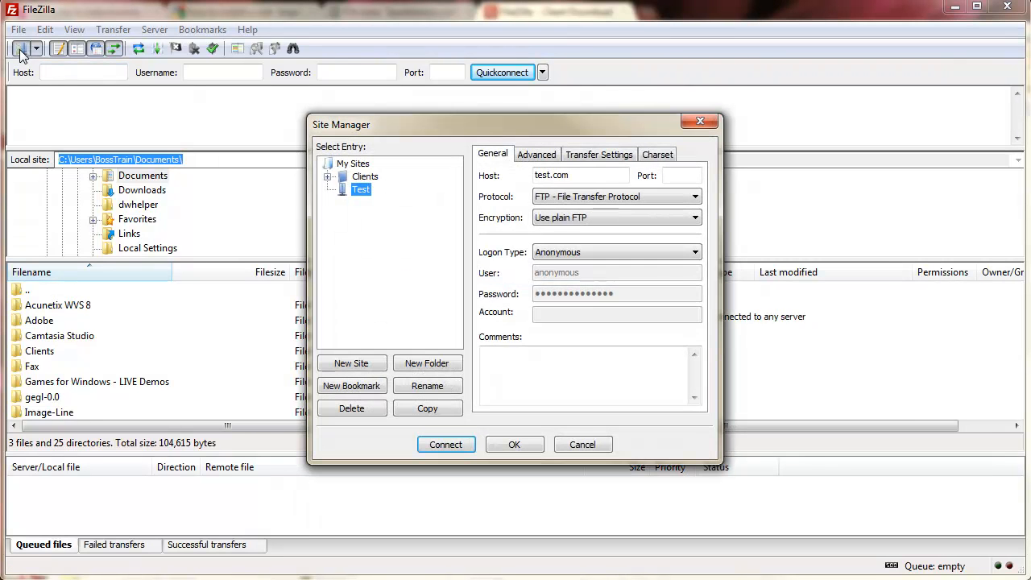
{"action": "left_click", "coordinate": [349, 364]}
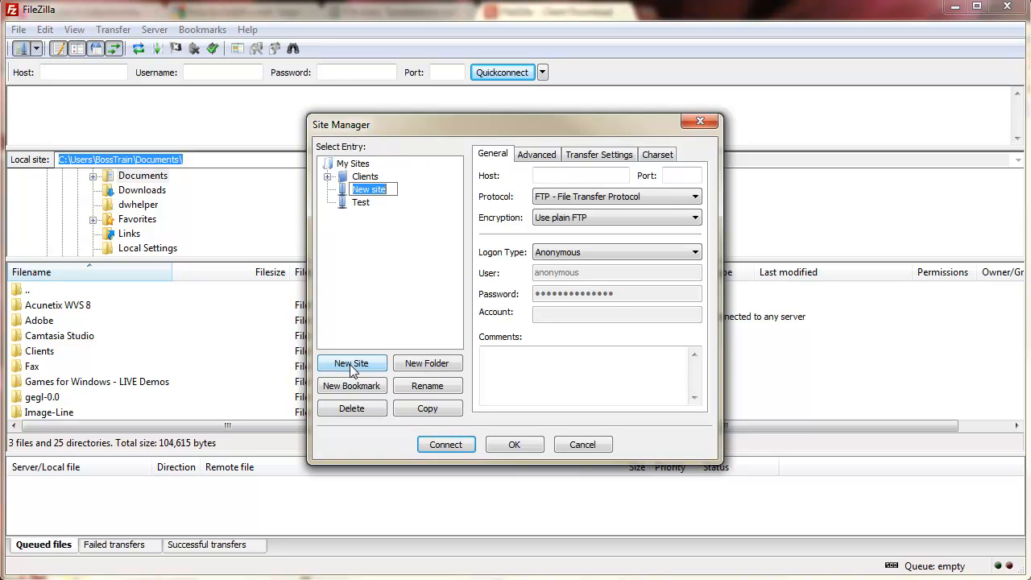
{"action": "left_click", "coordinate": [542, 173]}
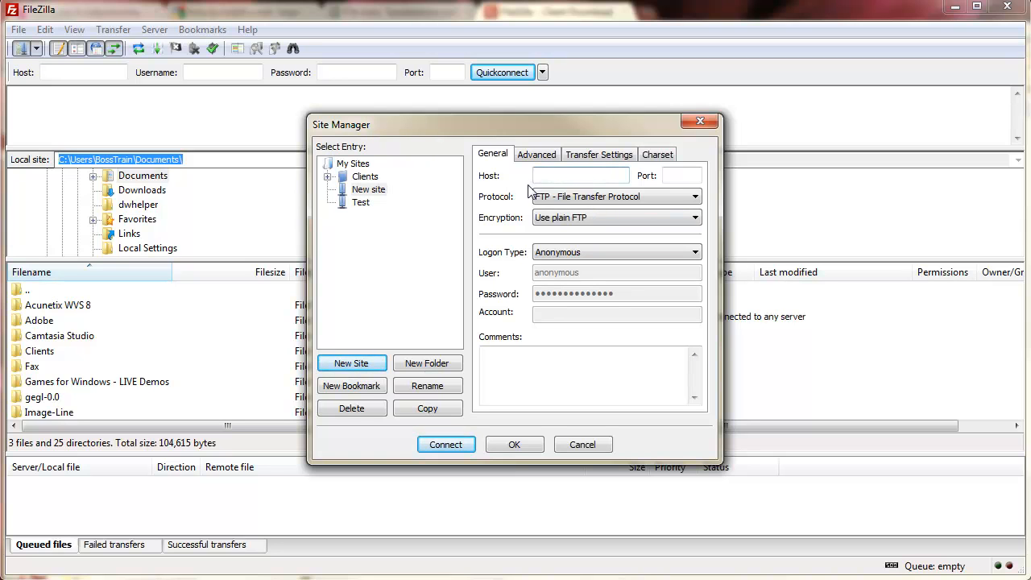
{"action": "type", "text": "training"}
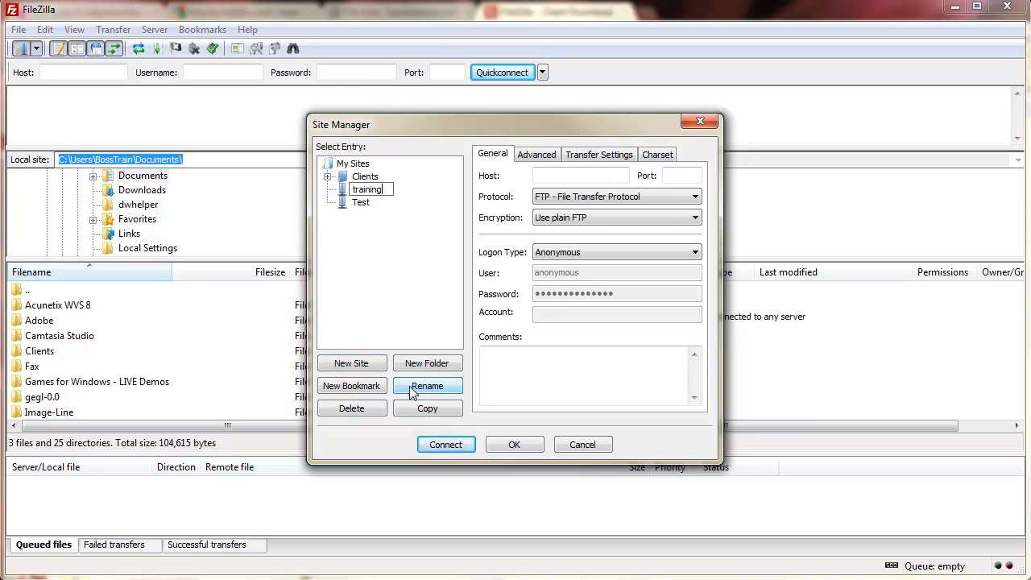
{"action": "type", "text": "pen.com"}
{"action": "key", "text": "ctrl+a"}
{"action": "key", "text": "ctrl+c"}
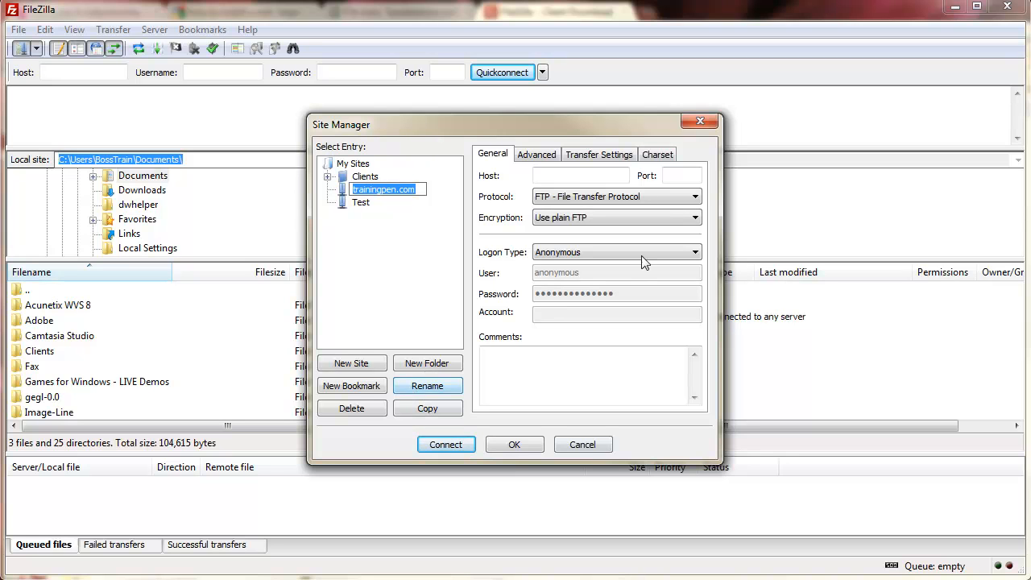
{"action": "left_click", "coordinate": [584, 176]}
{"action": "key", "text": "ctrl+v"}
{"action": "left_click", "coordinate": [670, 177]}
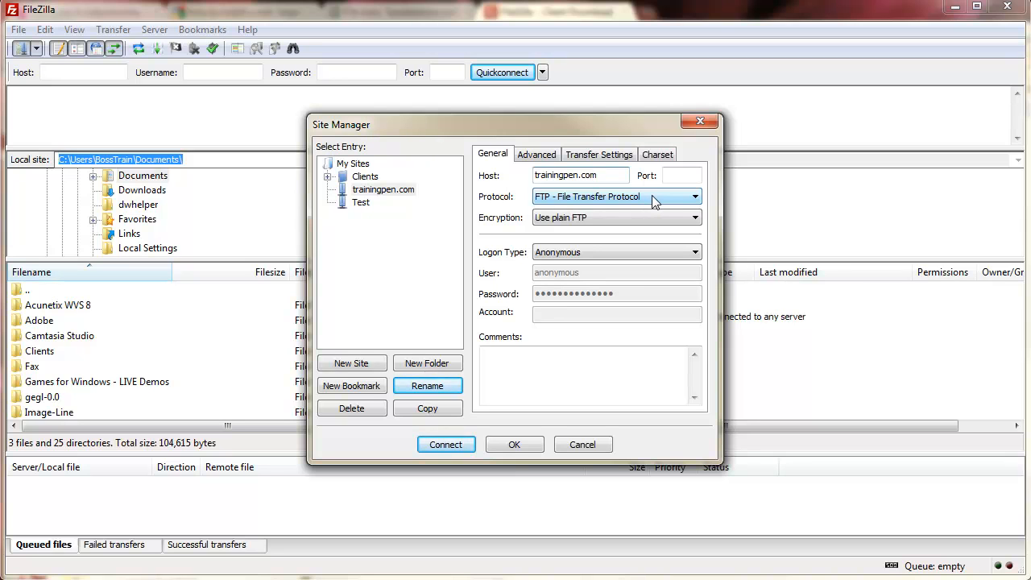
Step: Set SFTP protocol and Normal logon, enter the account user name and password, and connect
{"action": "left_click", "coordinate": [657, 198]}
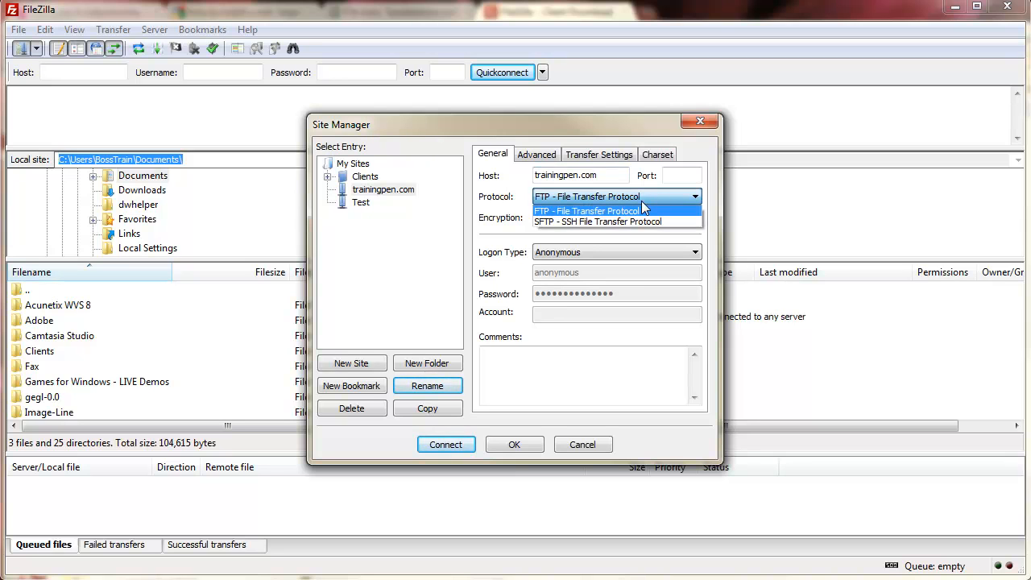
{"action": "left_click", "coordinate": [599, 227]}
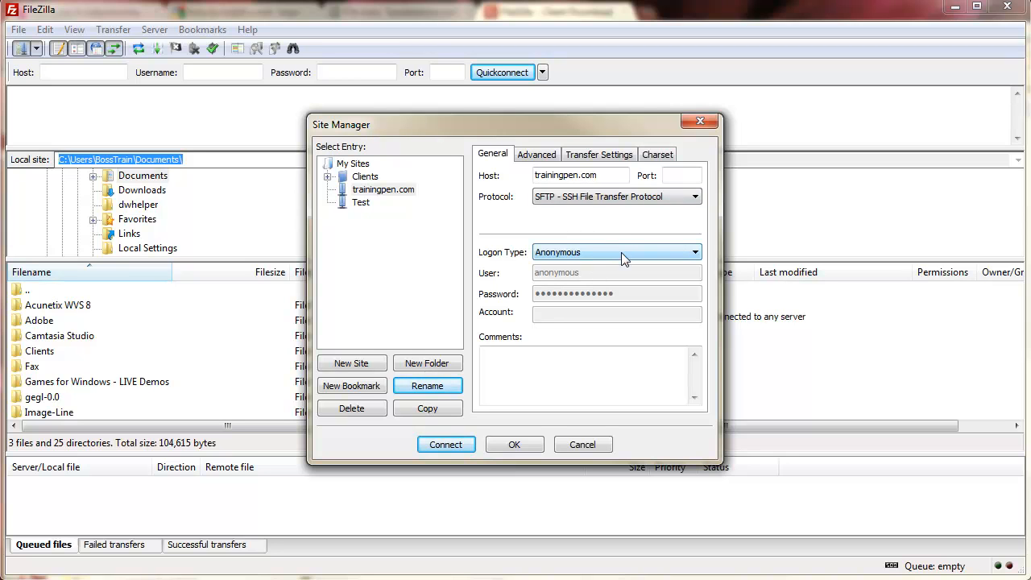
{"action": "left_click", "coordinate": [621, 252]}
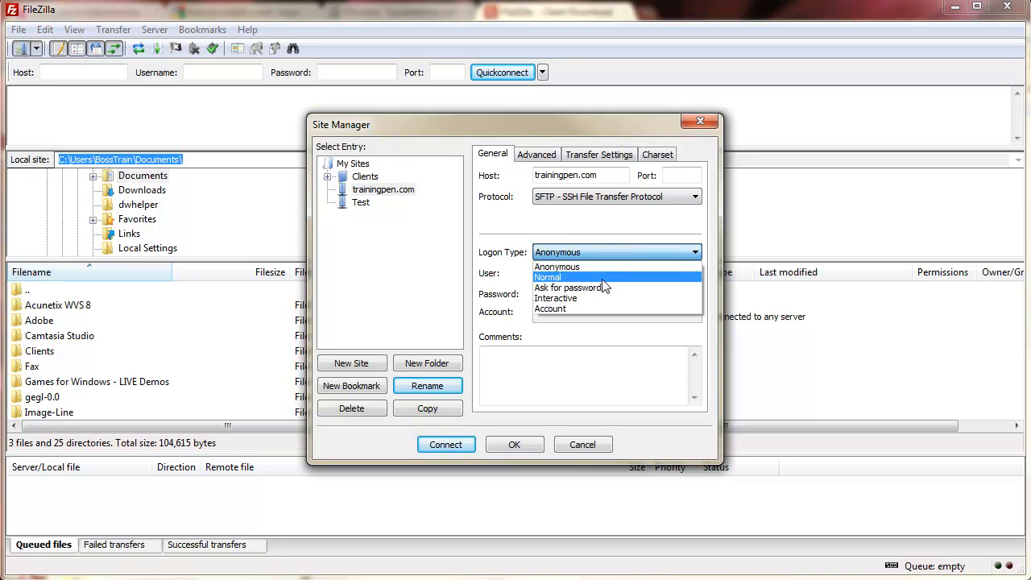
{"action": "left_click", "coordinate": [603, 279]}
{"action": "left_click", "coordinate": [603, 277]}
{"action": "left_click_drag", "start_coordinate": [593, 274], "coordinate": [492, 276]}
{"action": "type", "text": "tr"}
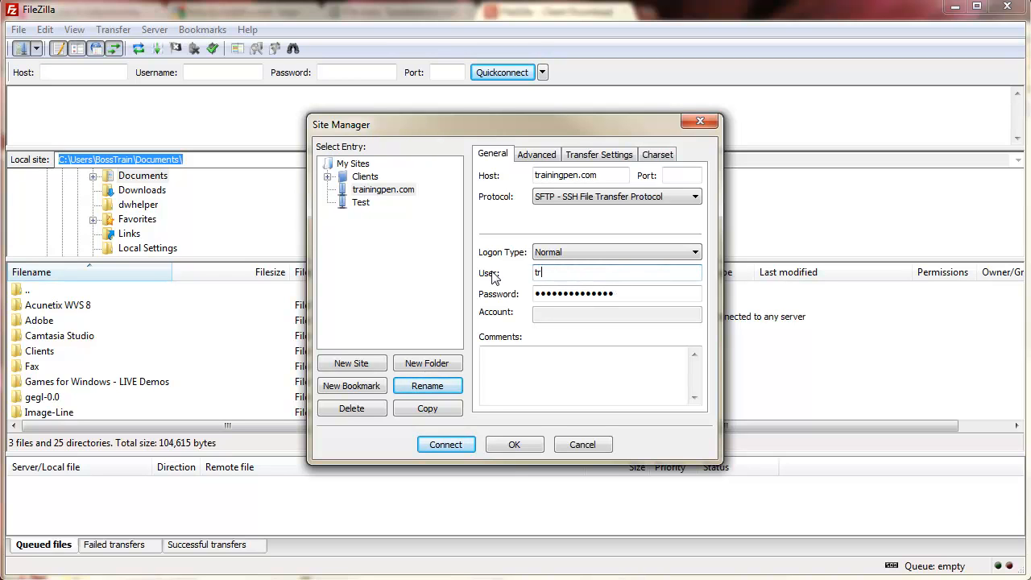
{"action": "type", "text": "aining"}
{"action": "key", "text": "Tab"}
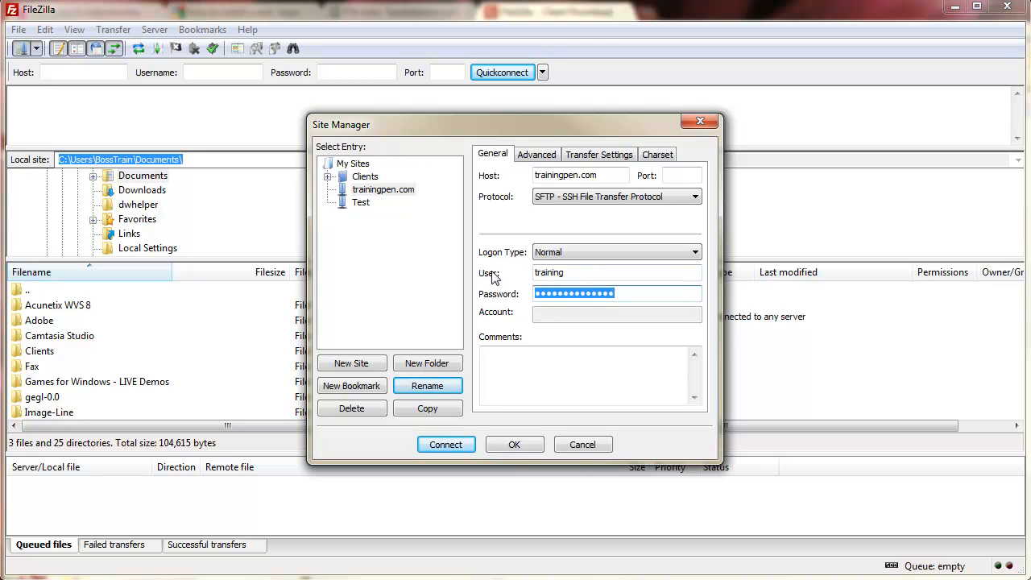
{"action": "type", "text": "••••••••"}
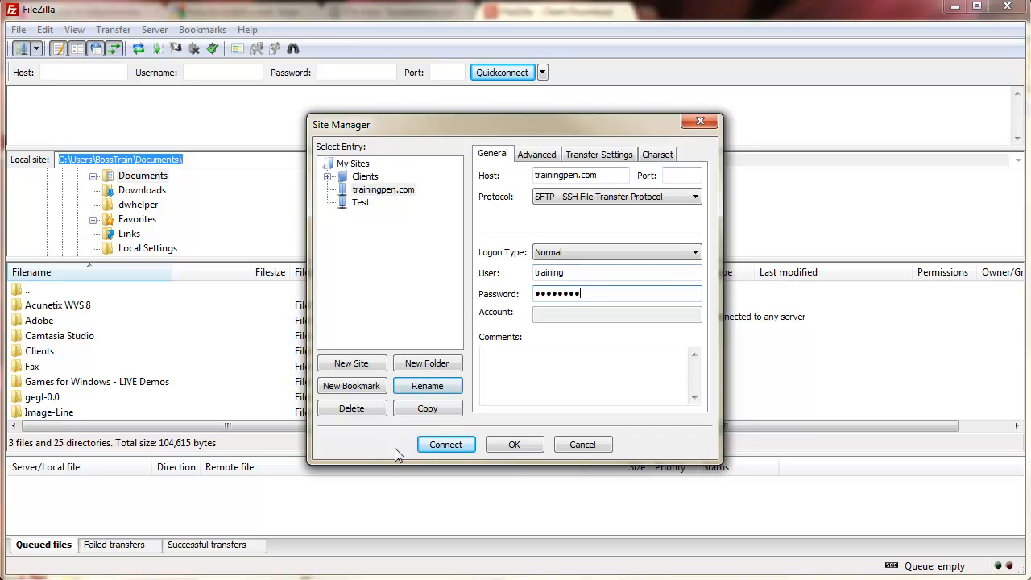
{"action": "left_click", "coordinate": [445, 445]}
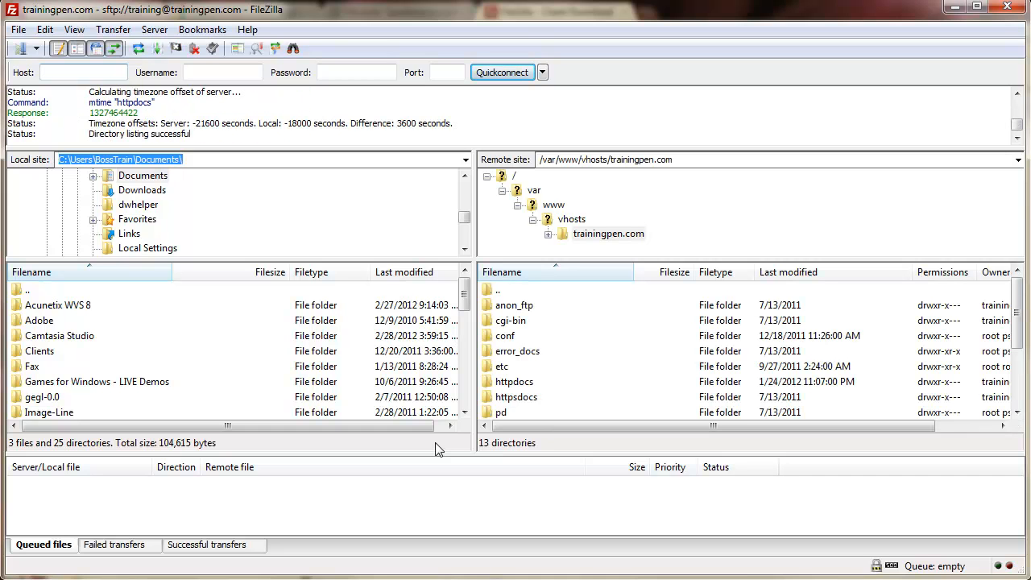
Step: Open the remote httpdocs folder and select all 86 files and 19 directories in it
{"action": "mouse_move", "coordinate": [1021, 329]}
{"action": "left_mouse_down"}
{"action": "mouse_move", "coordinate": [1015, 364]}
{"action": "mouse_move", "coordinate": [1014, 348]}
{"action": "left_mouse_up"}
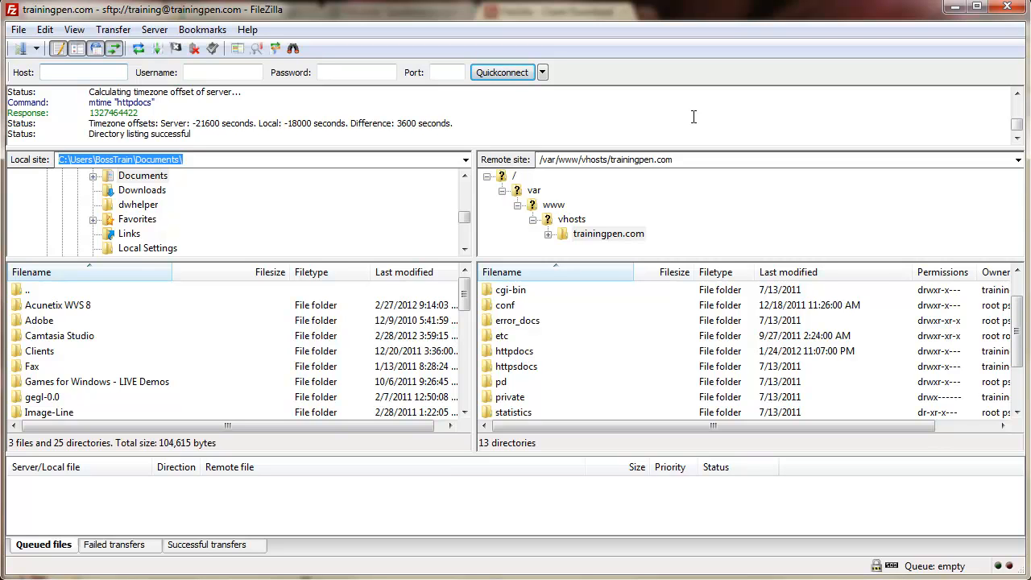
{"action": "left_click_drag", "start_coordinate": [689, 160], "coordinate": [533, 162]}
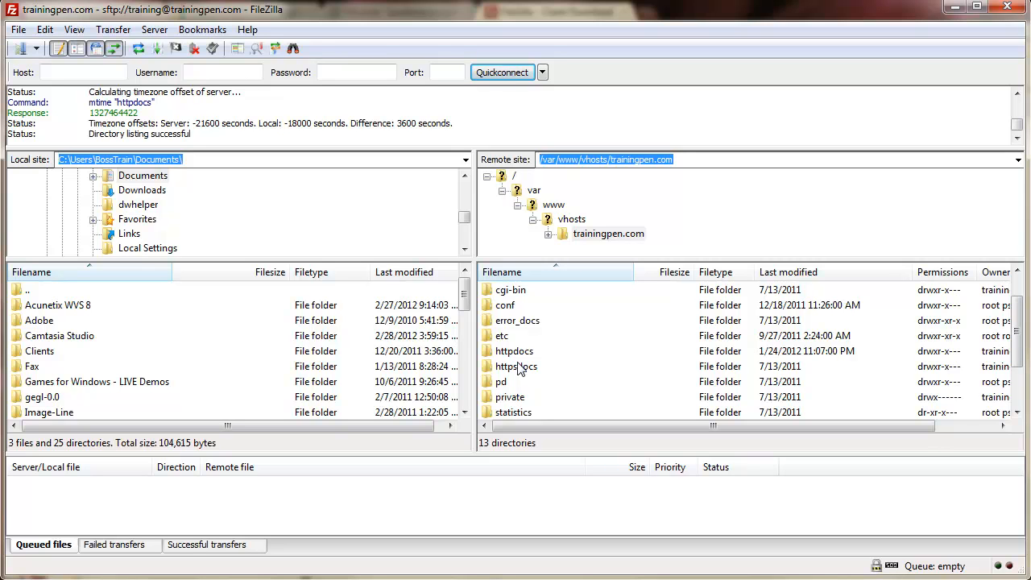
{"action": "double_click", "coordinate": [509, 355]}
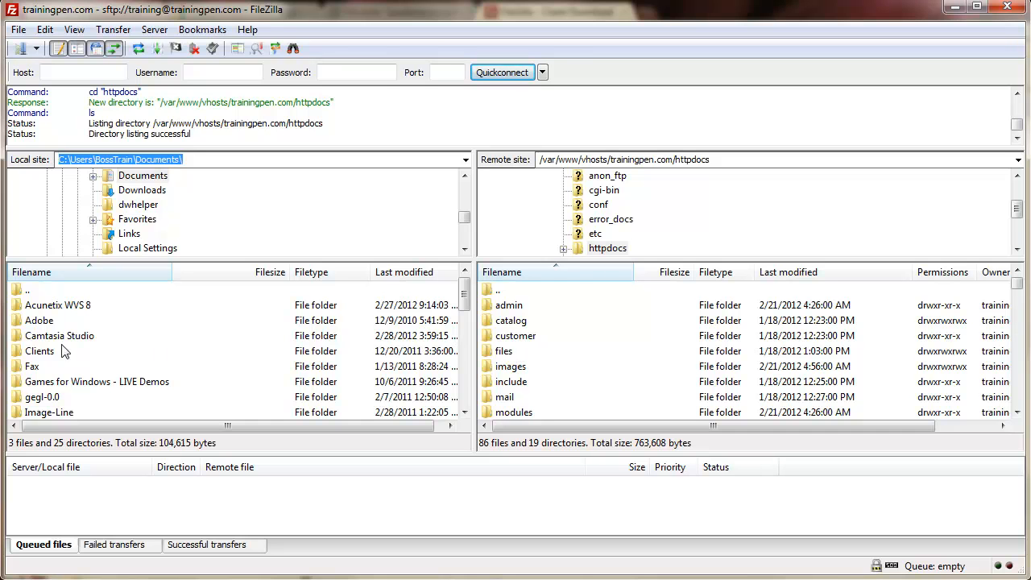
{"action": "mouse_move", "coordinate": [467, 296]}
{"action": "left_mouse_down"}
{"action": "mouse_move", "coordinate": [467, 319]}
{"action": "mouse_move", "coordinate": [467, 295]}
{"action": "left_mouse_up"}
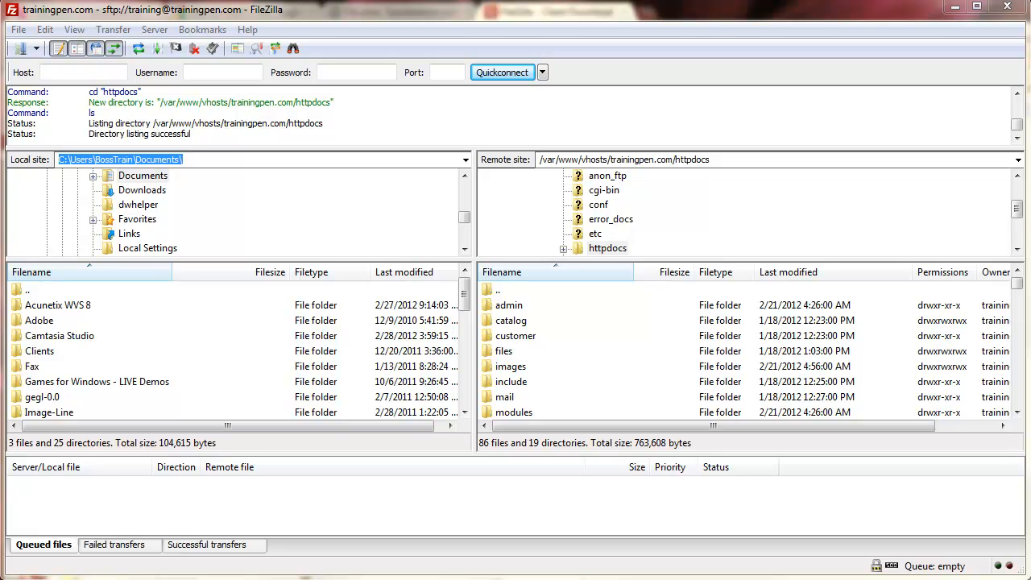
{"action": "left_click", "coordinate": [505, 309]}
{"action": "key", "text": "ctrl+a"}
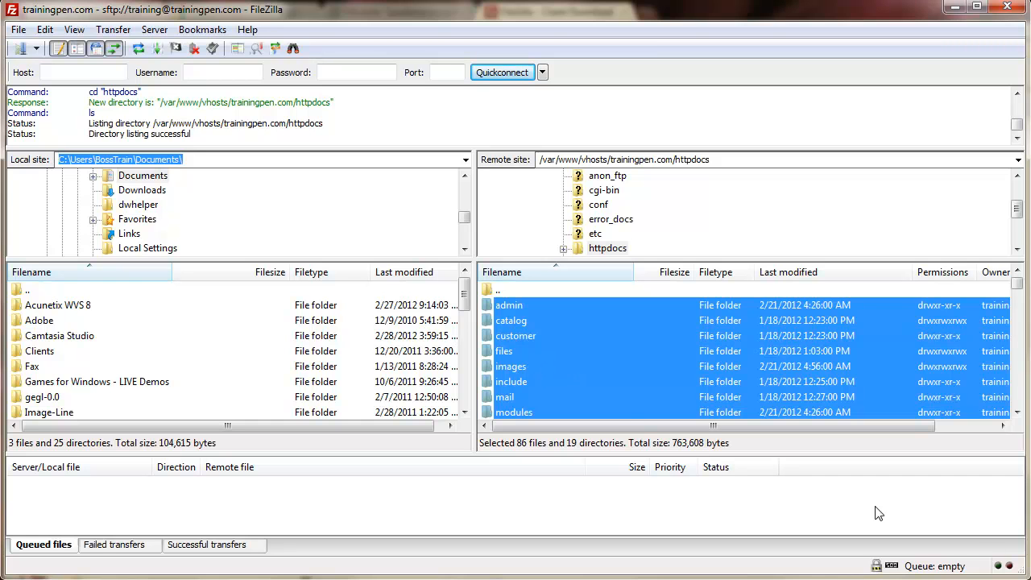
Step: Delete all files and directories from the remote httpdocs folder, confirming with Yes
{"action": "left_click", "coordinate": [608, 390]}
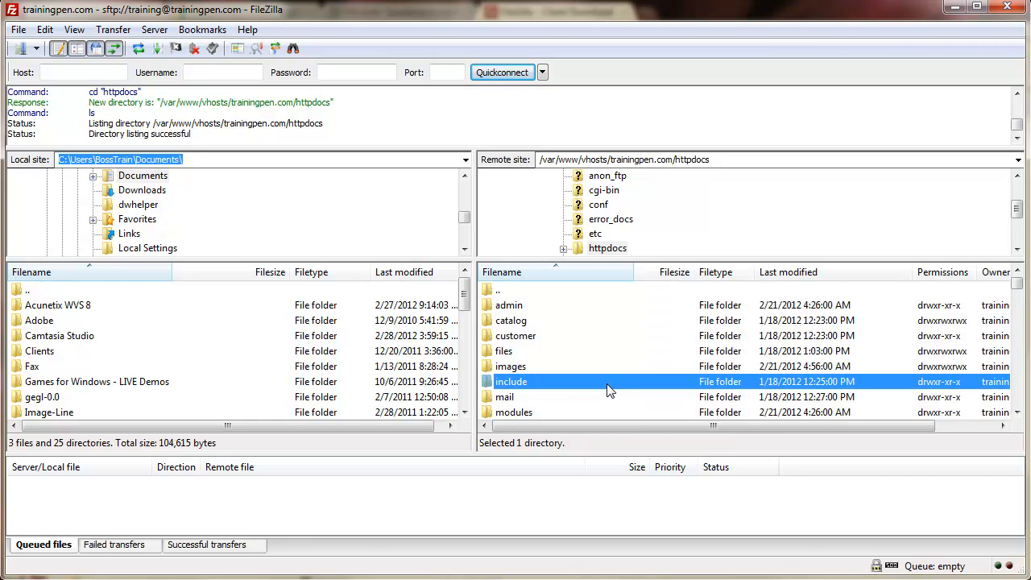
{"action": "key", "text": "ctrl+a"}
{"action": "key", "text": "Delete"}
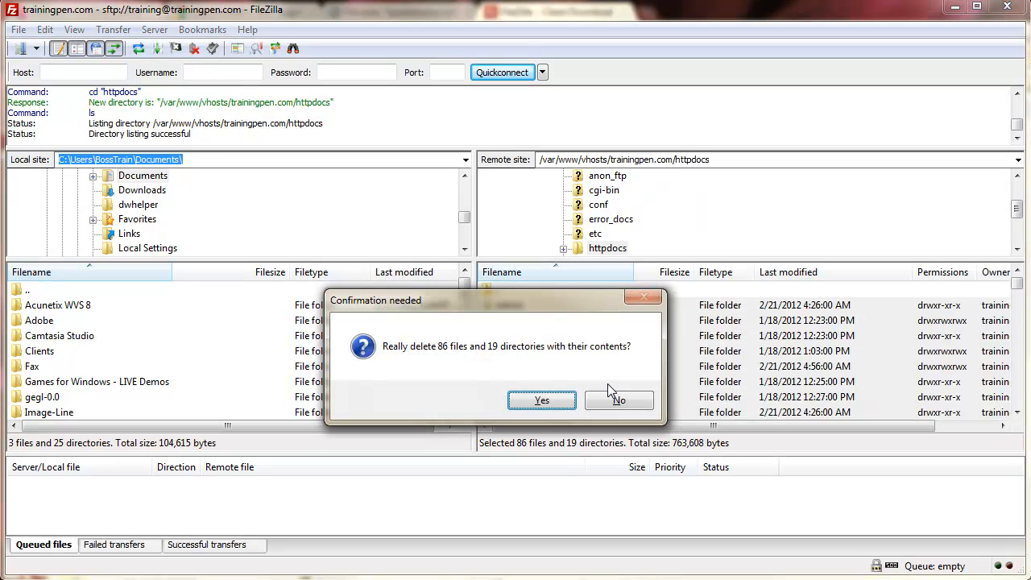
{"action": "left_click", "coordinate": [519, 399]}
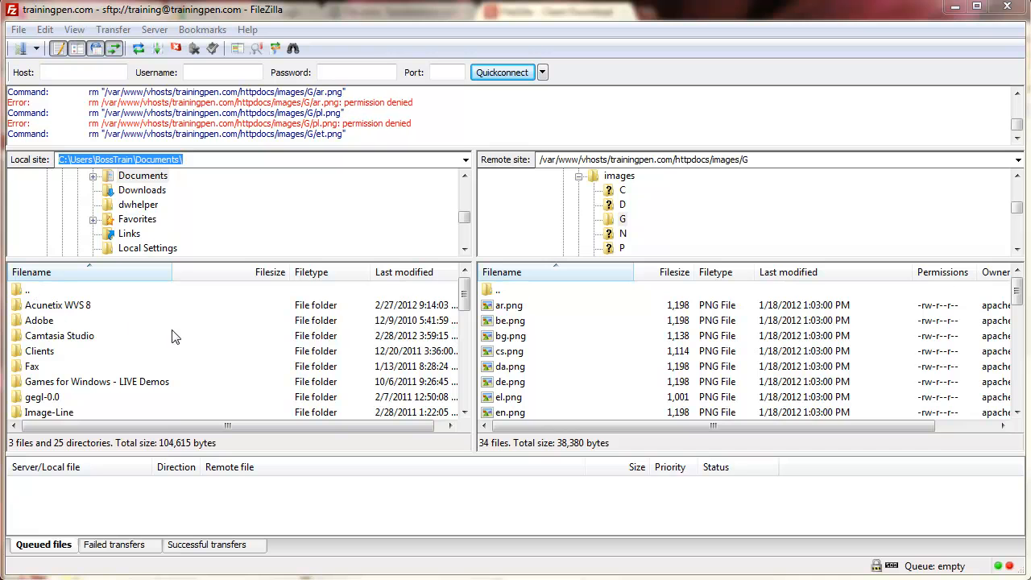
Step: Browse the local pane to the Installing_Xcart tutorial folder and its xcart folder
{"action": "double_click", "coordinate": [86, 335]}
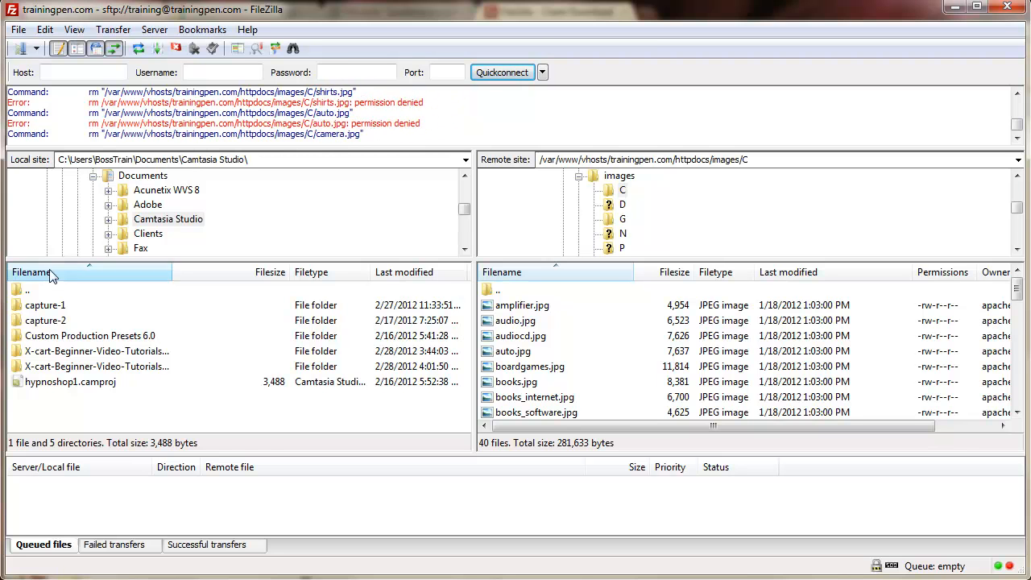
{"action": "left_click", "coordinate": [111, 372]}
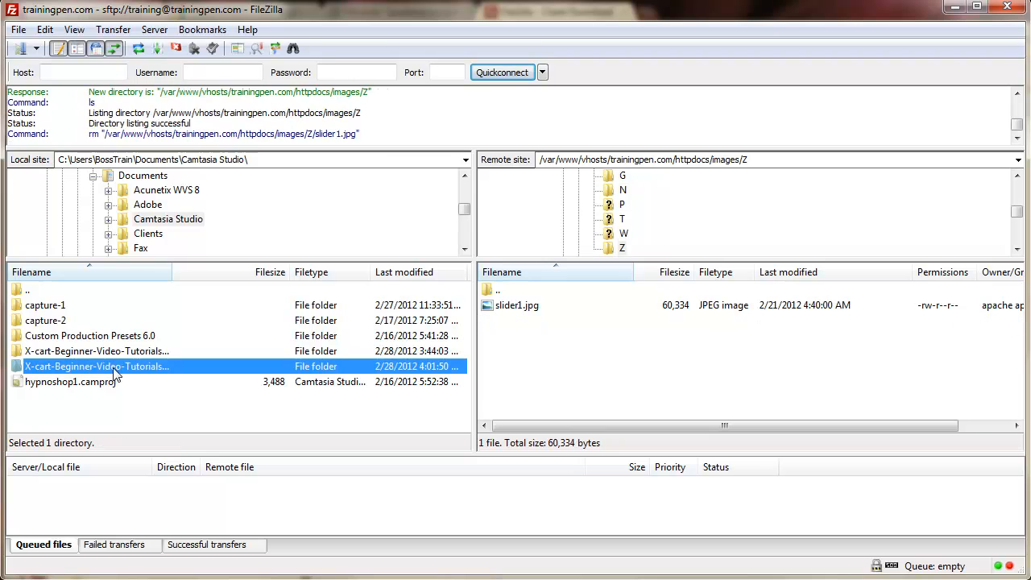
{"action": "left_click_drag", "start_coordinate": [173, 271], "coordinate": [262, 272]}
{"action": "double_click", "coordinate": [161, 372]}
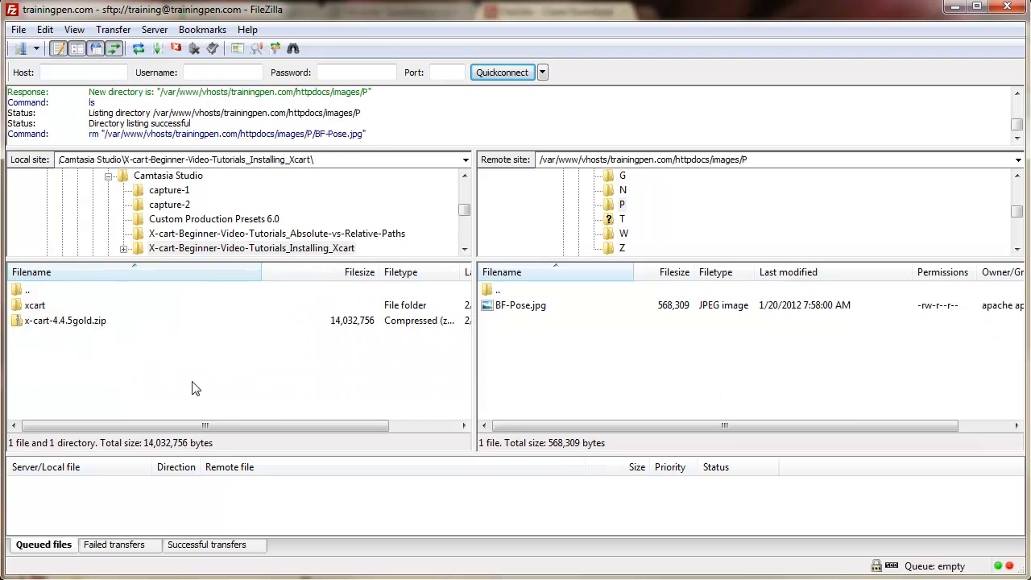
{"action": "double_click", "coordinate": [33, 308]}
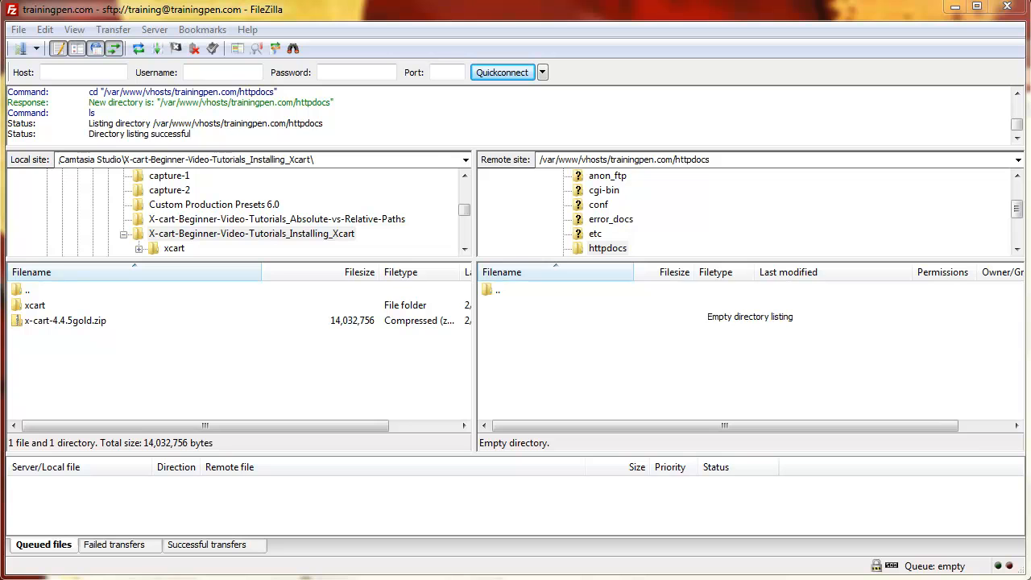
{"action": "right_click", "coordinate": [556, 361]}
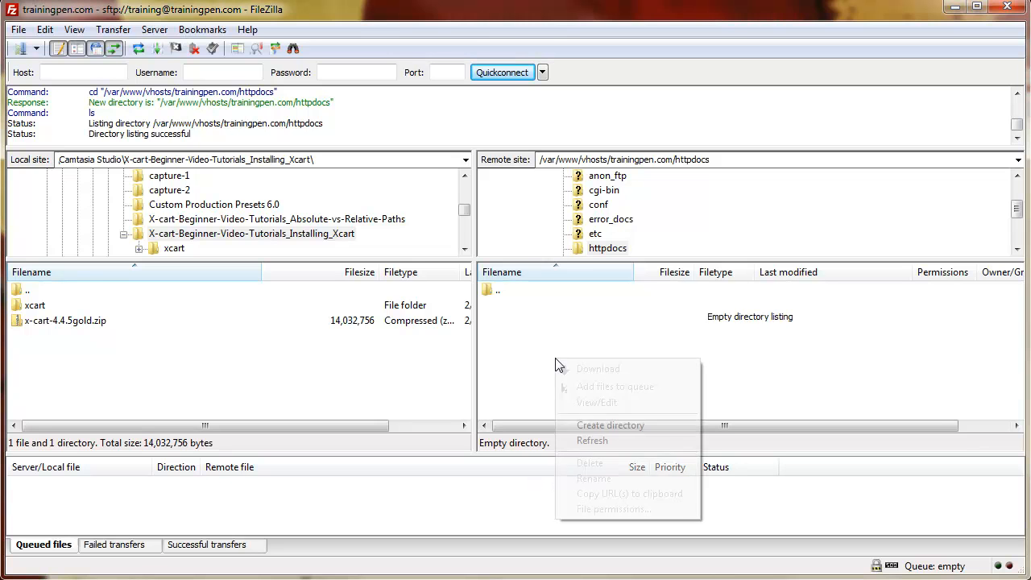
{"action": "left_click", "coordinate": [585, 427]}
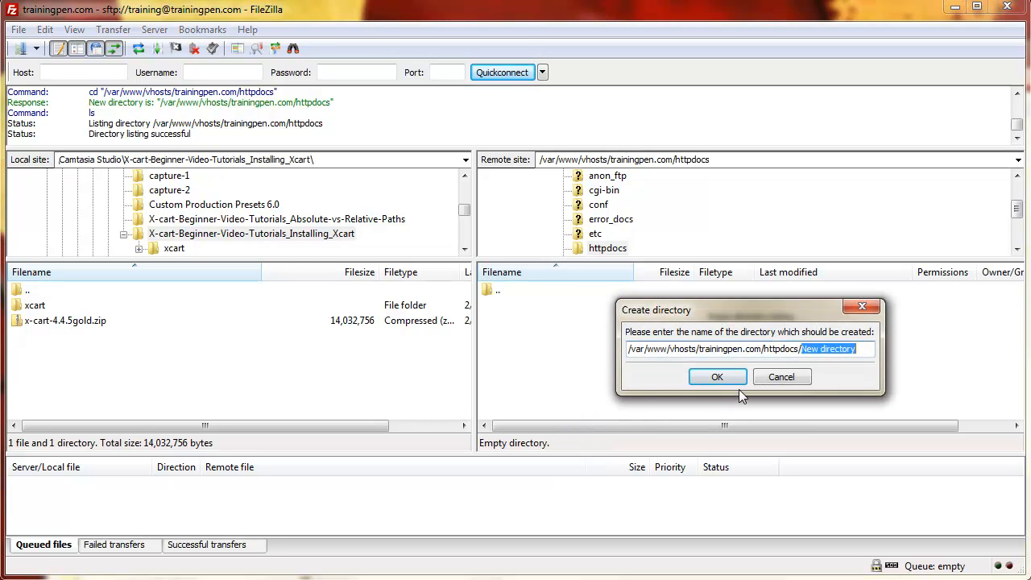
{"action": "type", "text": "store"}
{"action": "left_click", "coordinate": [719, 375]}
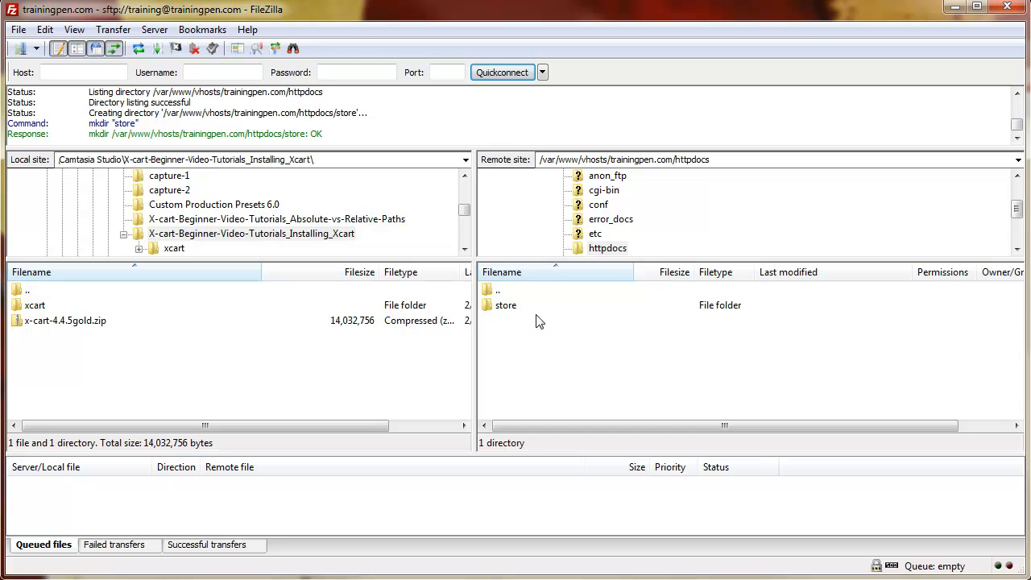
{"action": "left_click", "coordinate": [501, 313]}
{"action": "key", "text": "Delete"}
{"action": "left_click", "coordinate": [503, 394]}
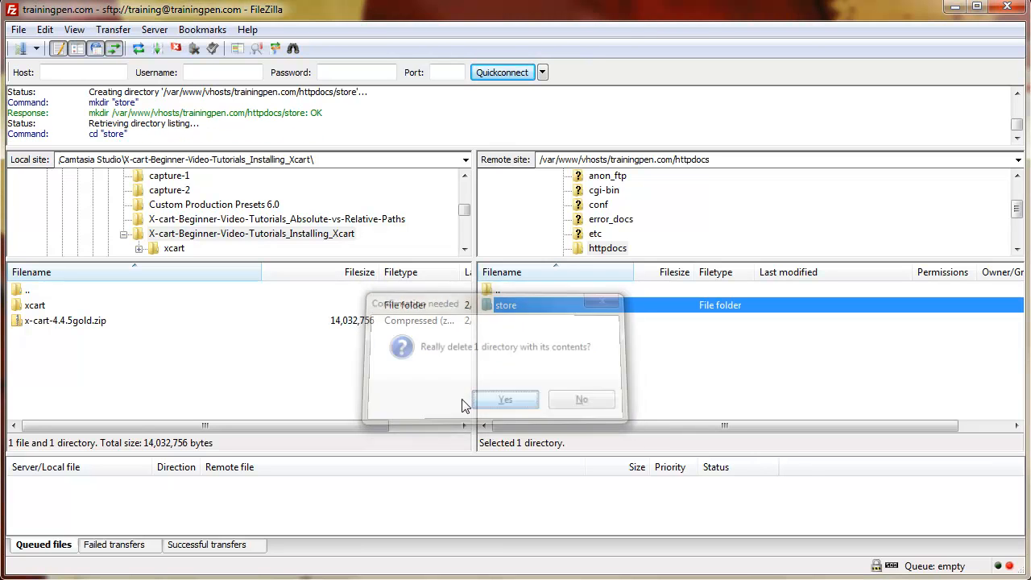
Step: Select everything in the local xcart folder and upload it into remote httpdocs
{"action": "double_click", "coordinate": [35, 306]}
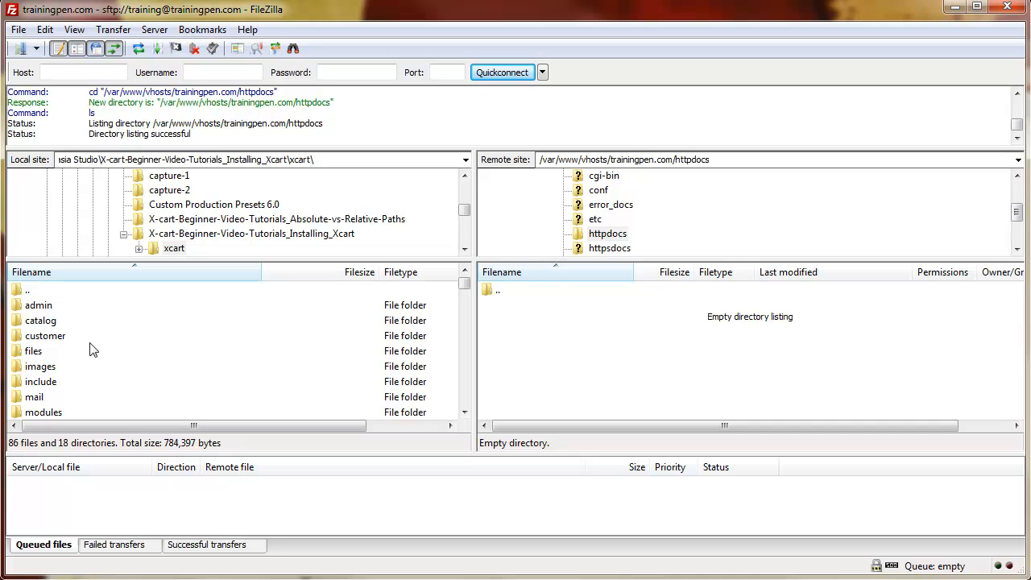
{"action": "key", "text": "ctrl+a"}
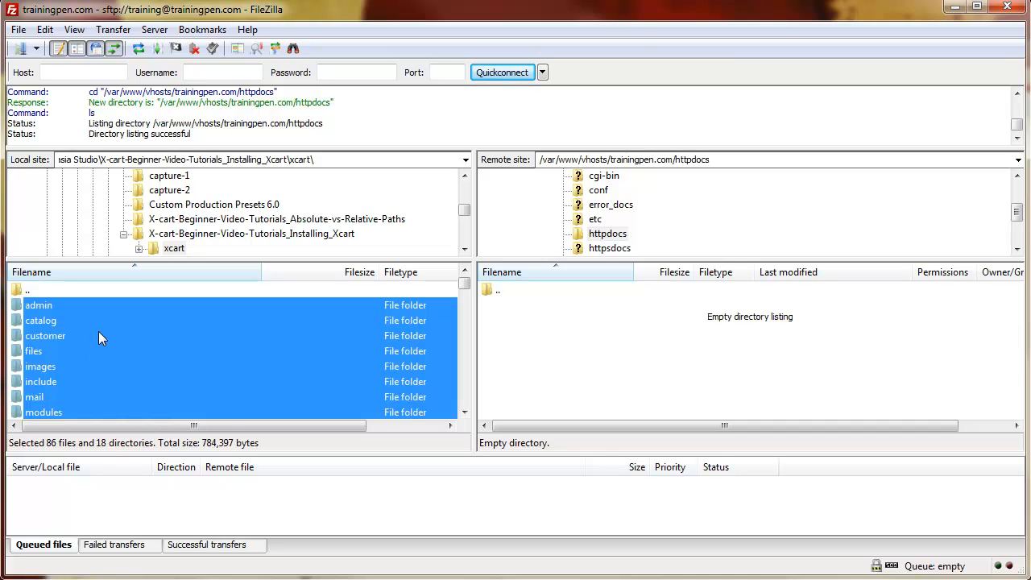
{"action": "right_click", "coordinate": [98, 337]}
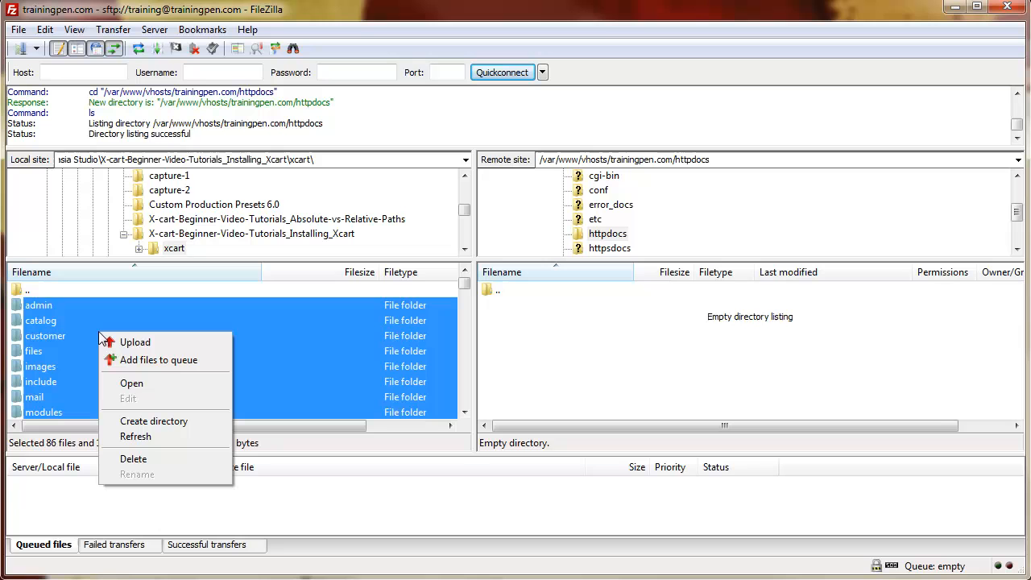
{"action": "left_click", "coordinate": [153, 348]}
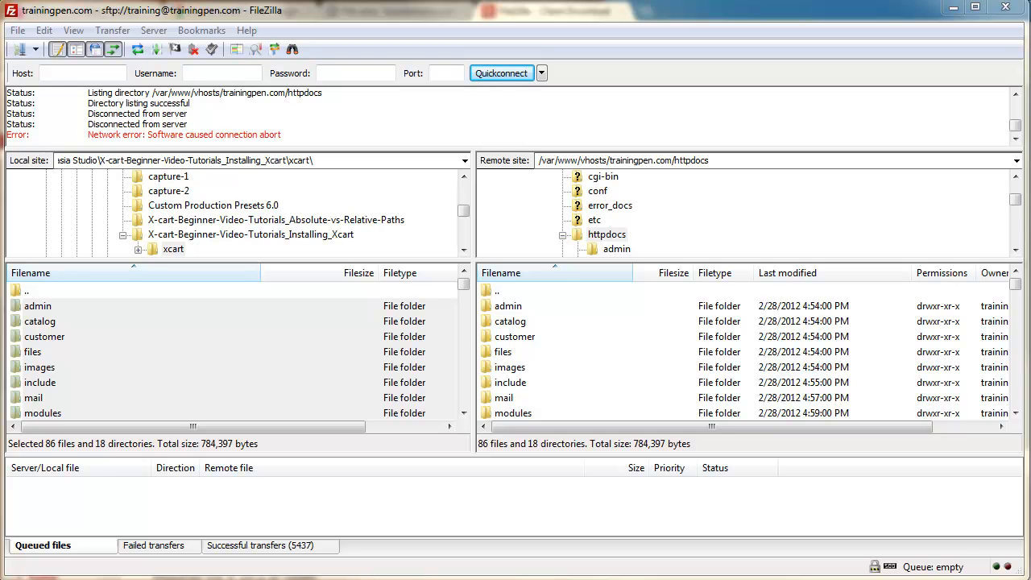
Step: Close FileZilla and load trainingpen.com in Chrome, showing the 'Cannot connect to the database' page
{"action": "left_click", "coordinate": [1008, 9]}
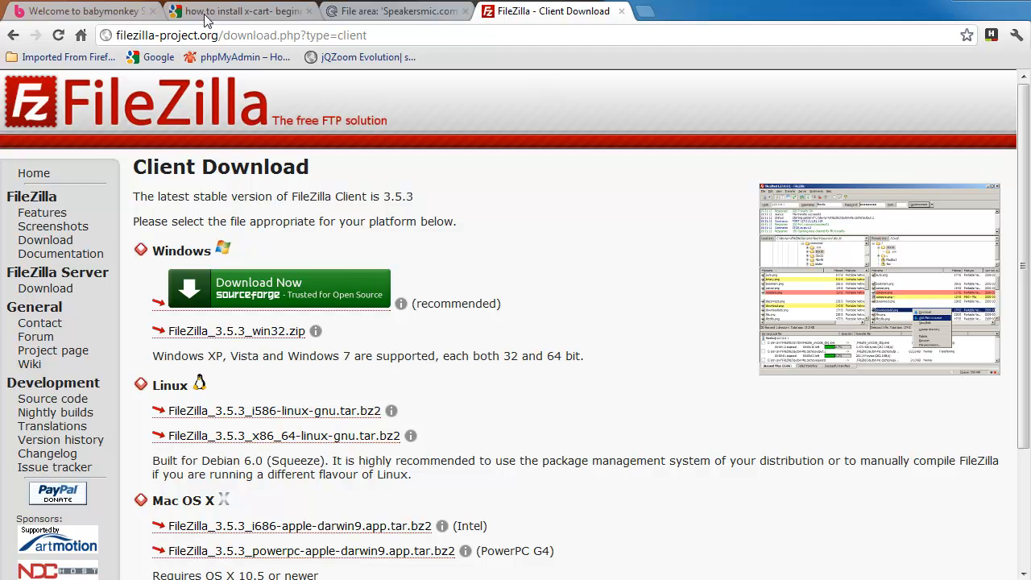
{"action": "left_click", "coordinate": [80, 16]}
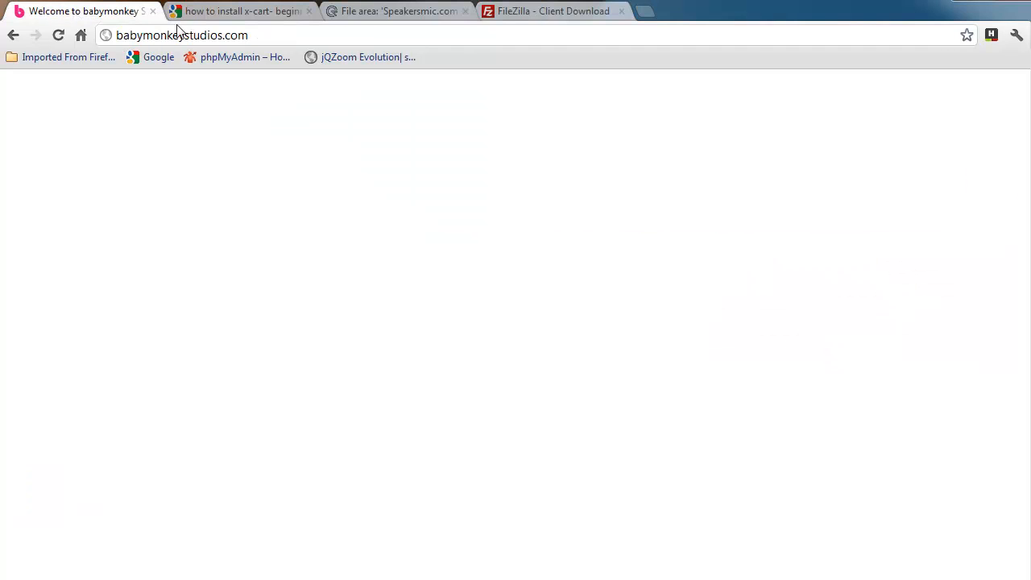
{"action": "left_click", "coordinate": [258, 33]}
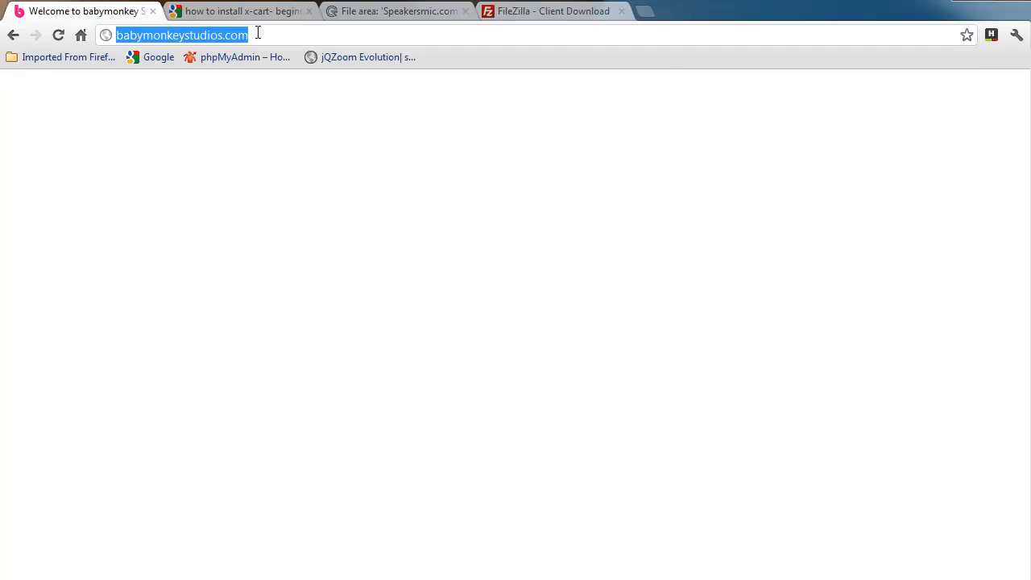
{"action": "type", "text": "trainin"}
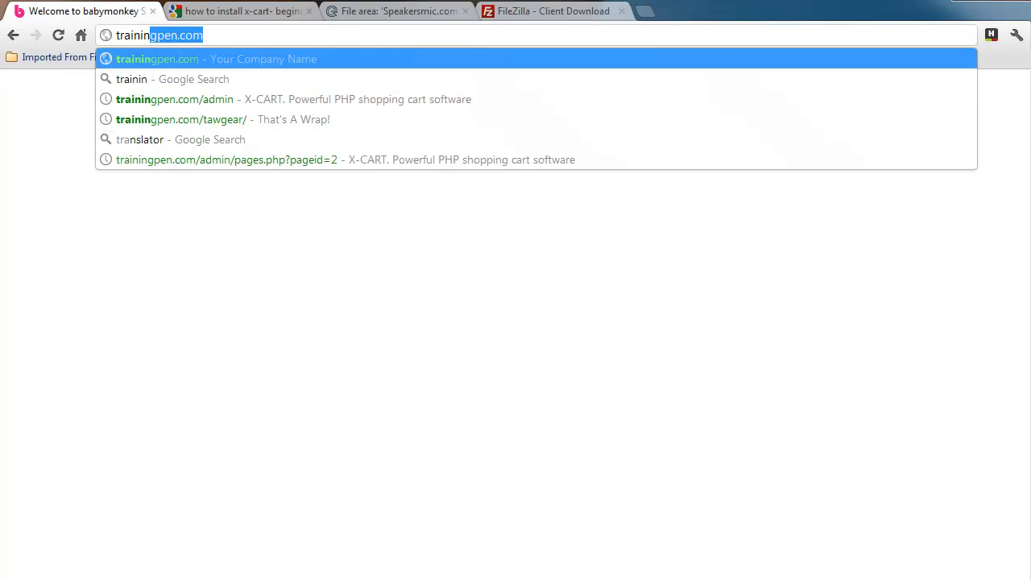
{"action": "type", "text": "gpen."}
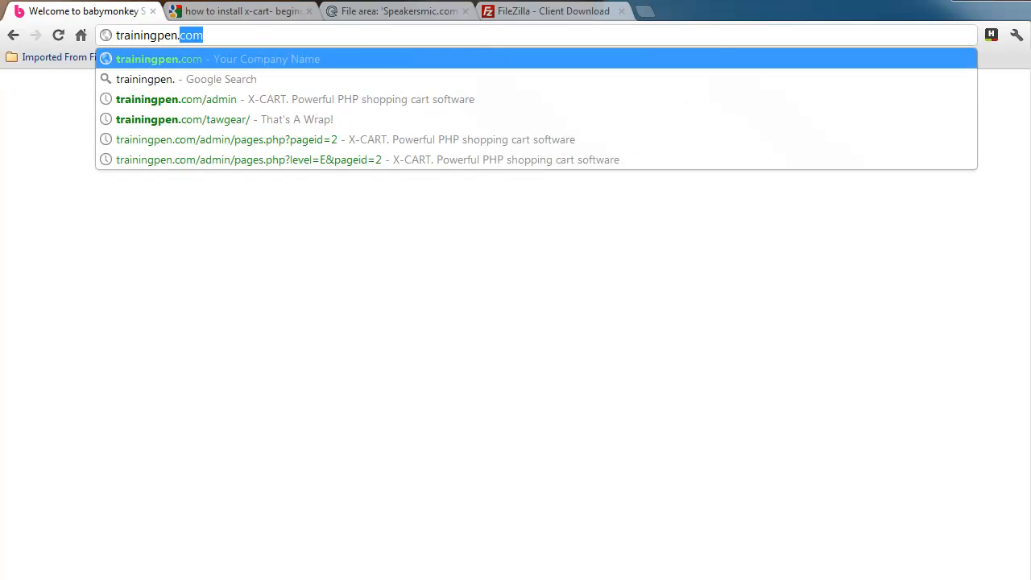
{"action": "type", "text": "com"}
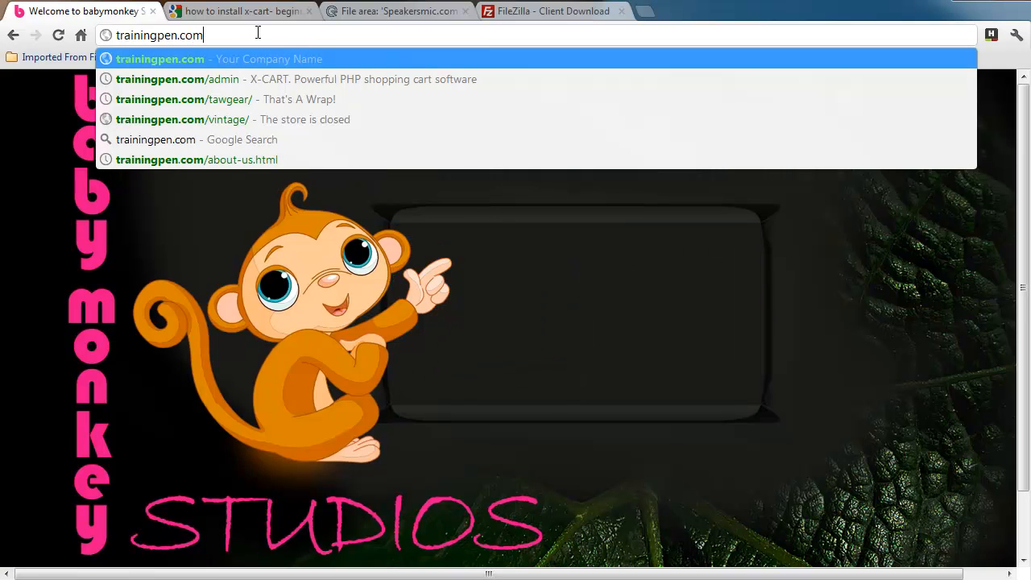
{"action": "key", "text": "Return"}
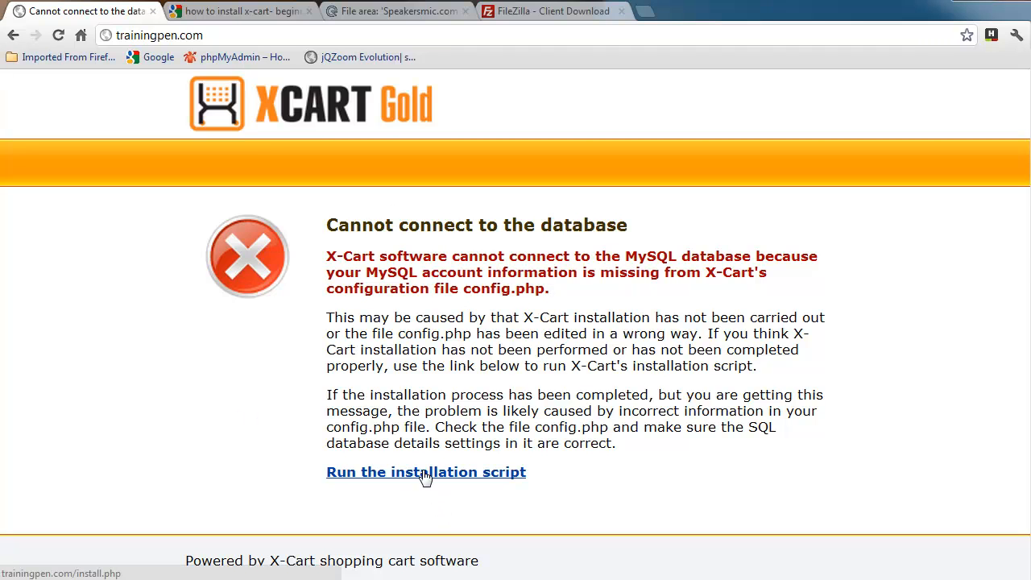
Step: Run the X-Cart installation script, accept the License Agreement, and continue to the PHP configuration check
{"action": "left_click", "coordinate": [373, 474]}
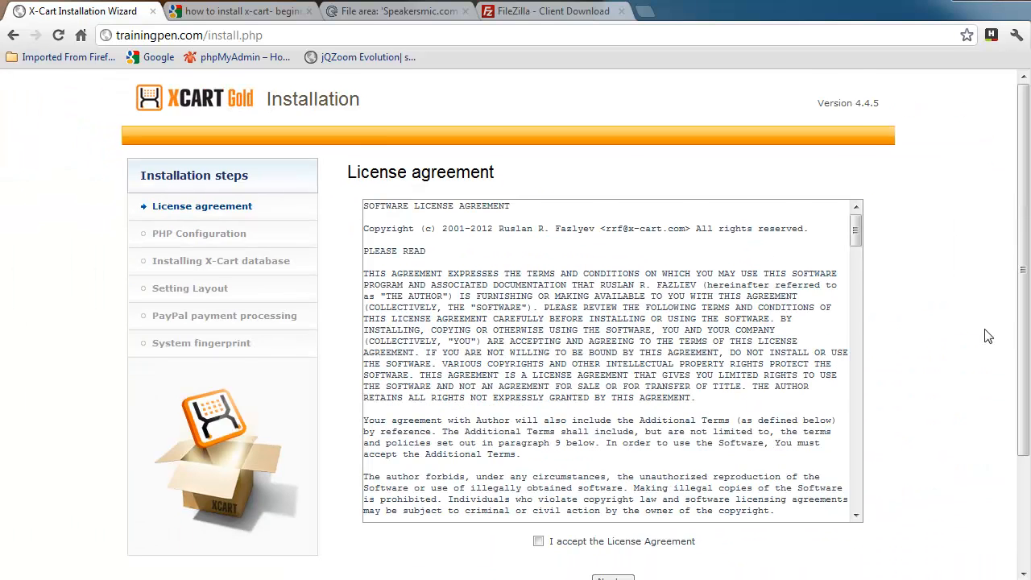
{"action": "scroll", "coordinate": [987, 336], "scroll_direction": "down", "scroll_amount": 3}
{"action": "left_click", "coordinate": [538, 392]}
{"action": "scroll", "coordinate": [757, 491], "scroll_direction": "up", "scroll_amount": 2}
{"action": "scroll", "coordinate": [707, 486], "scroll_direction": "down", "scroll_amount": 2}
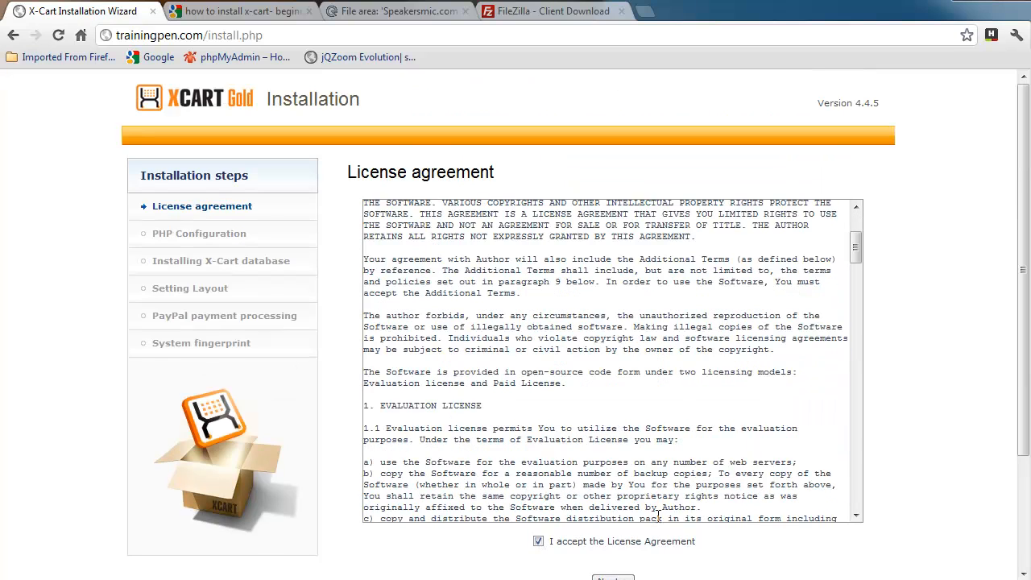
{"action": "left_click_drag", "start_coordinate": [855, 250], "coordinate": [855, 496]}
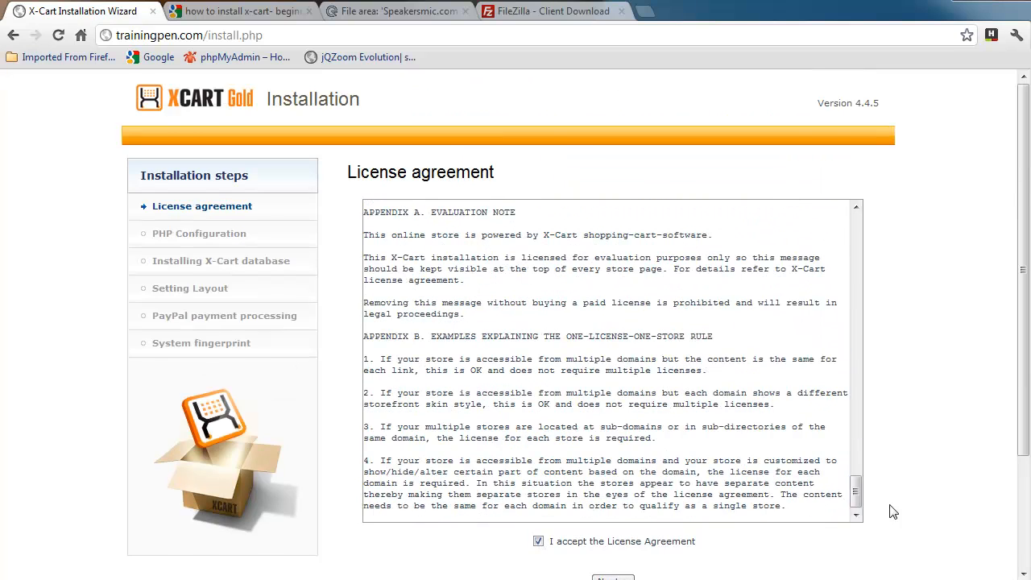
{"action": "scroll", "coordinate": [892, 515], "scroll_direction": "down", "scroll_amount": 2}
{"action": "left_click", "coordinate": [606, 432]}
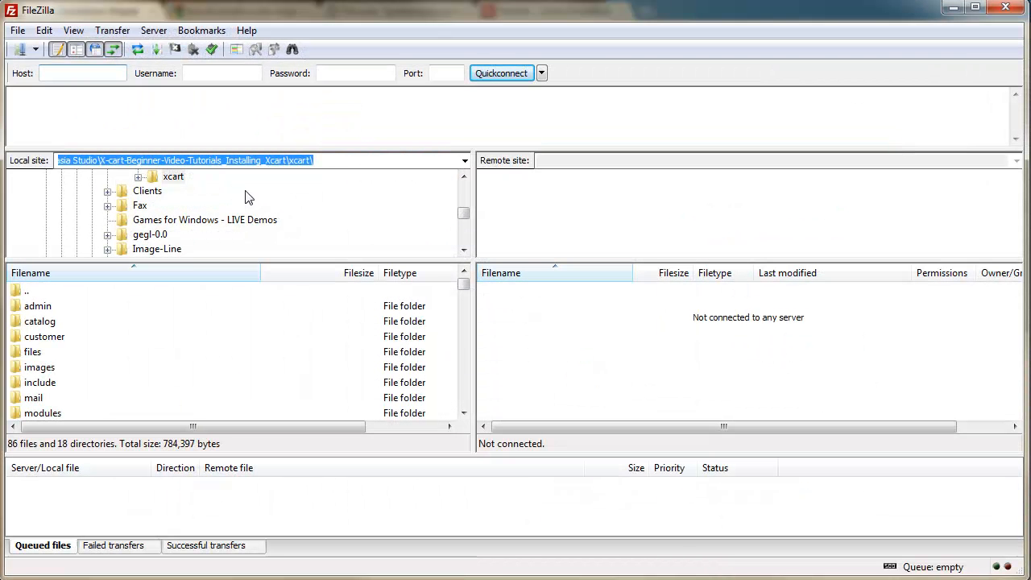
Step: Connect to the trainingpen.com server, open its httpdocs folder, then minimize FileZilla
{"action": "left_click", "coordinate": [35, 49]}
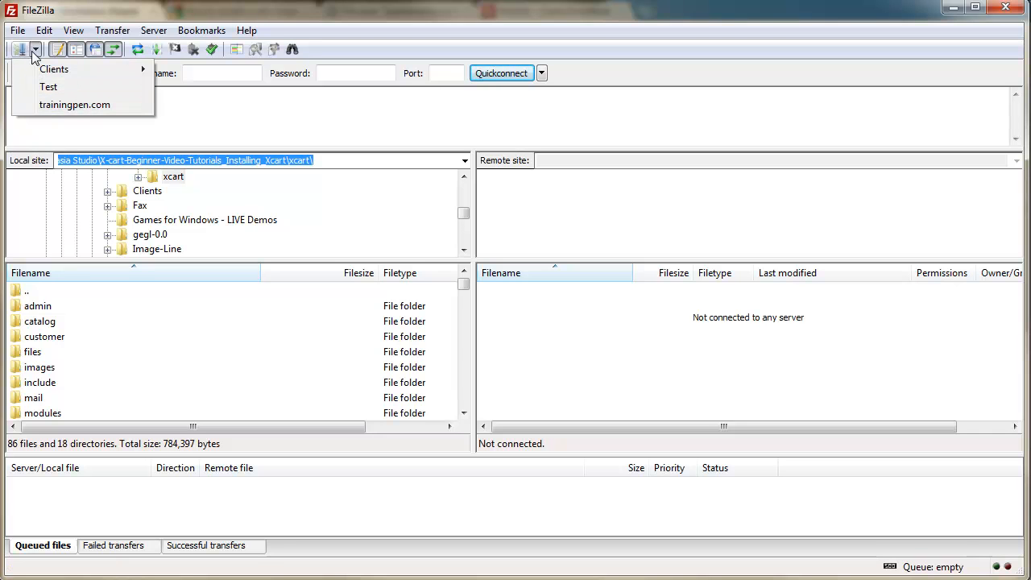
{"action": "left_click", "coordinate": [74, 104]}
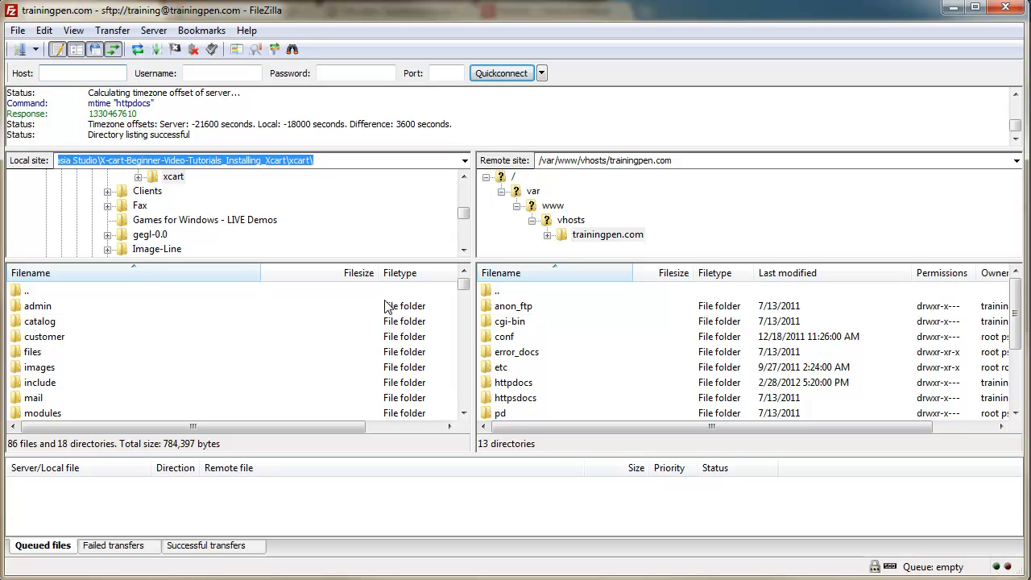
{"action": "double_click", "coordinate": [513, 383]}
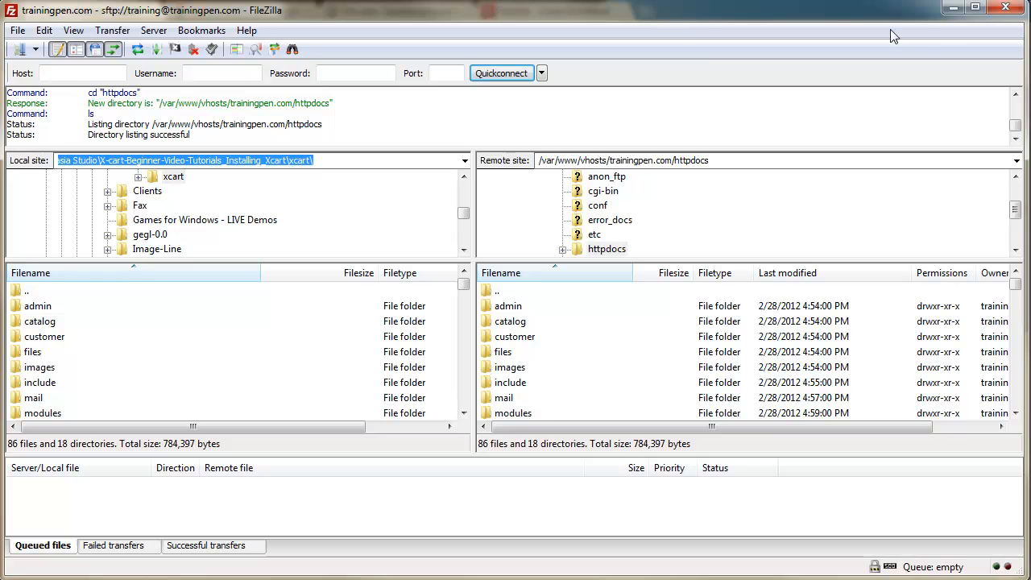
{"action": "left_click", "coordinate": [954, 10]}
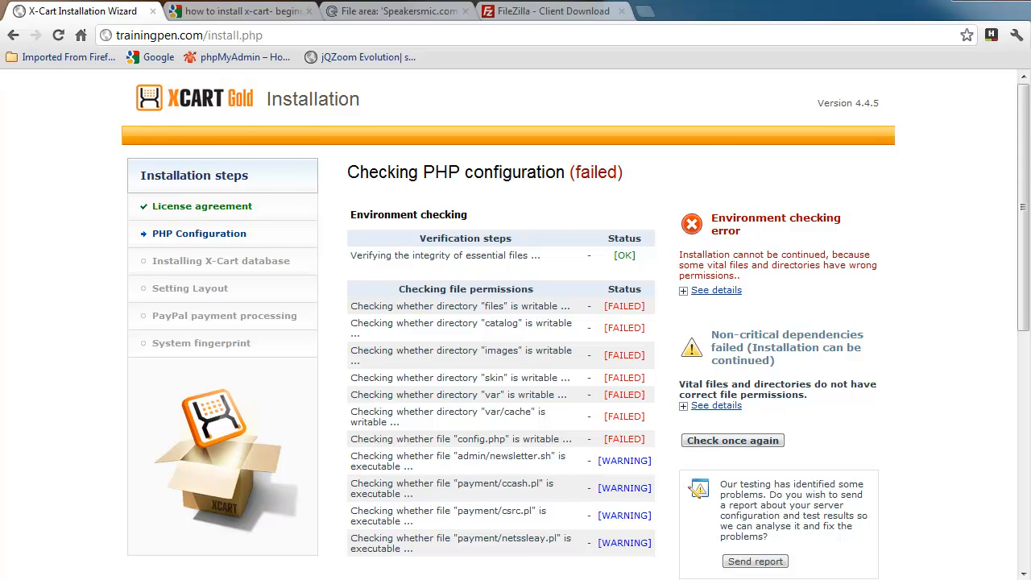
Step: Switch from the installer's failed permission check back to FileZilla with Alt+Tab
{"action": "key", "text": "alt+Tab"}
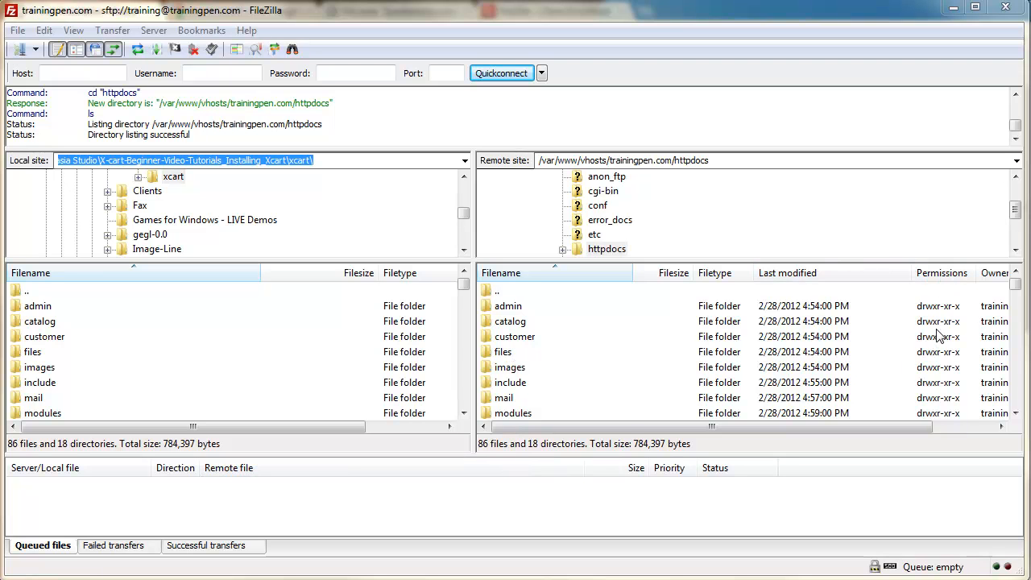
Step: Set the remote files folder to 777 permissions, recursing into subdirectories
{"action": "right_click", "coordinate": [512, 358]}
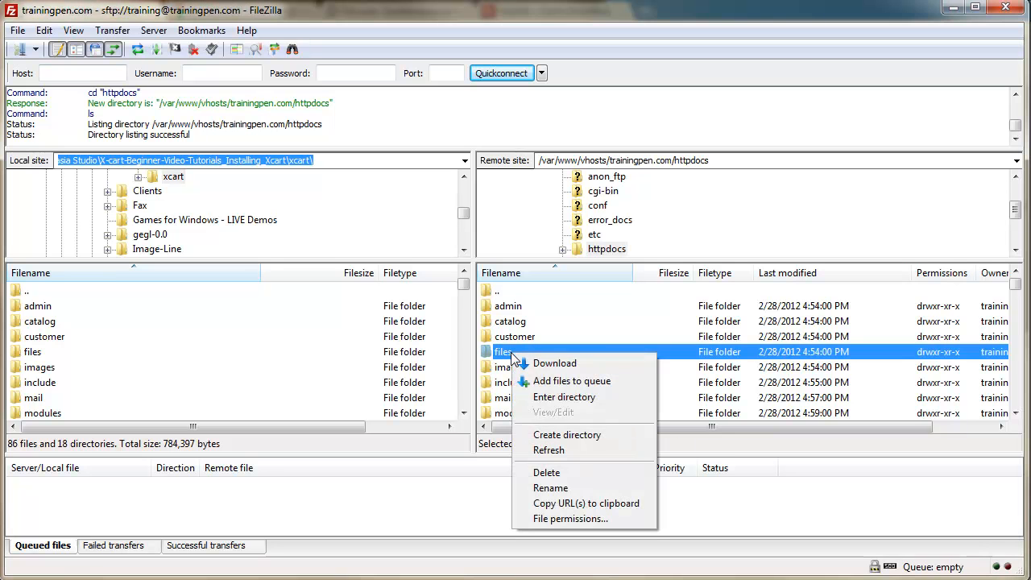
{"action": "left_click", "coordinate": [568, 519]}
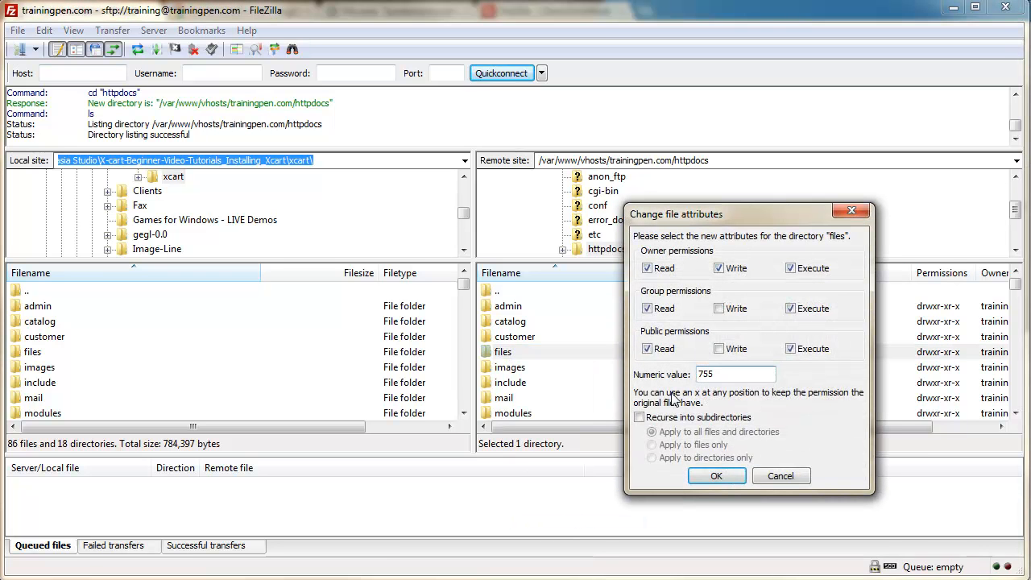
{"action": "left_click", "coordinate": [719, 308]}
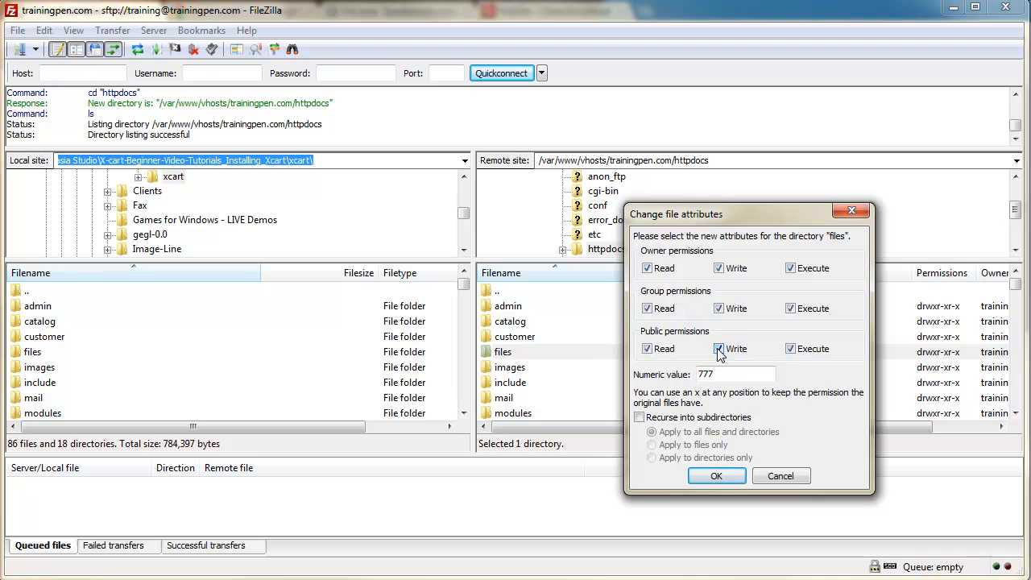
{"action": "left_click", "coordinate": [638, 417]}
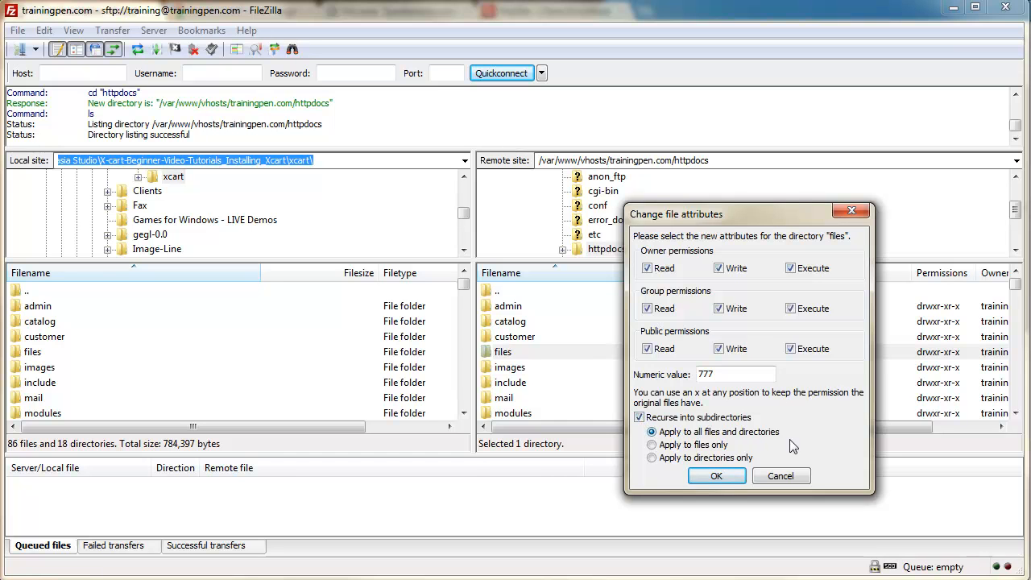
{"action": "left_click", "coordinate": [718, 476]}
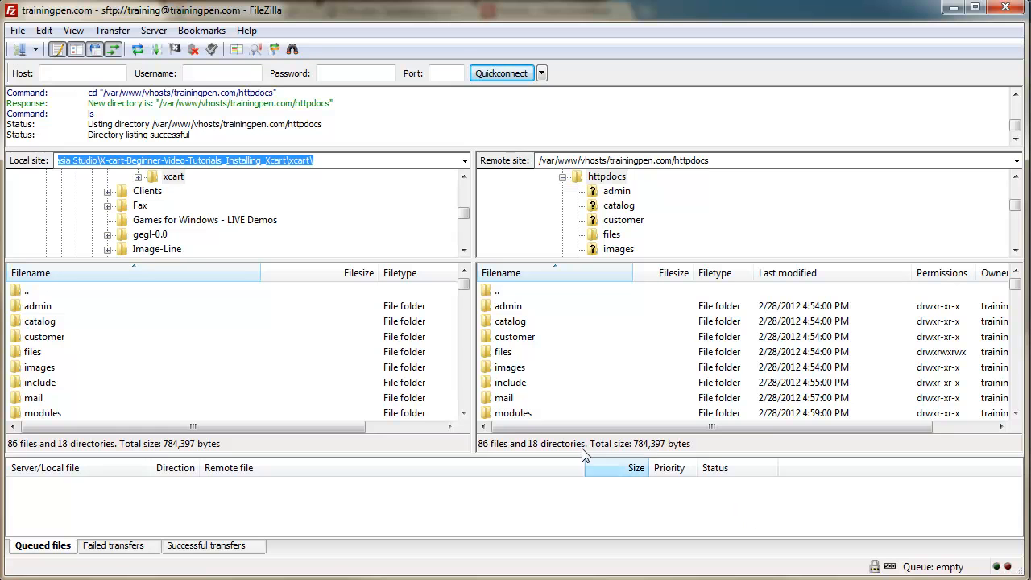
Step: Give the remote images folder recursive 777 permissions, with group and public write access
{"action": "right_click", "coordinate": [519, 371]}
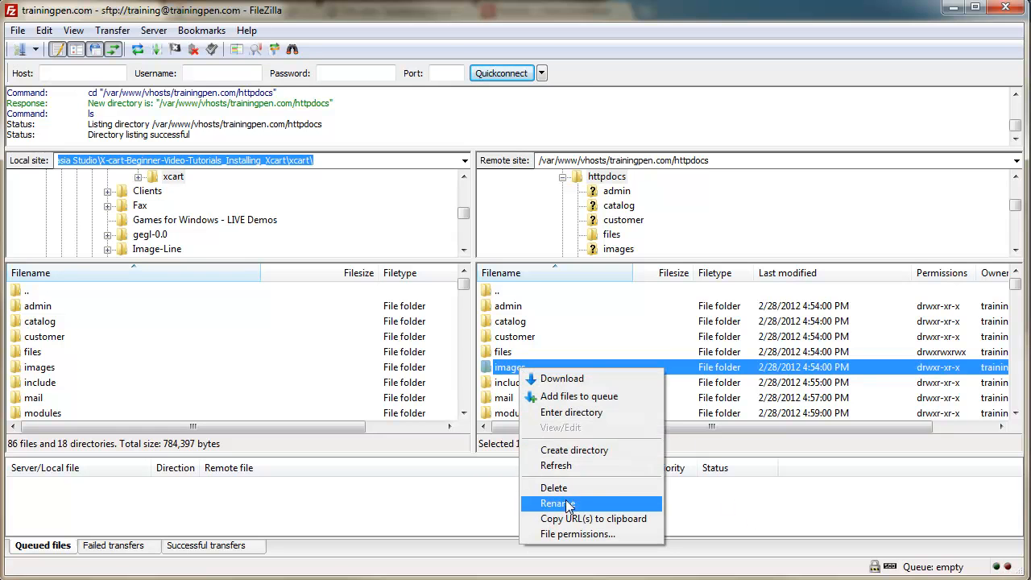
{"action": "left_click", "coordinate": [596, 533]}
{"action": "left_click", "coordinate": [719, 309]}
{"action": "left_click", "coordinate": [720, 349]}
{"action": "left_click", "coordinate": [639, 417]}
{"action": "left_click", "coordinate": [716, 476]}
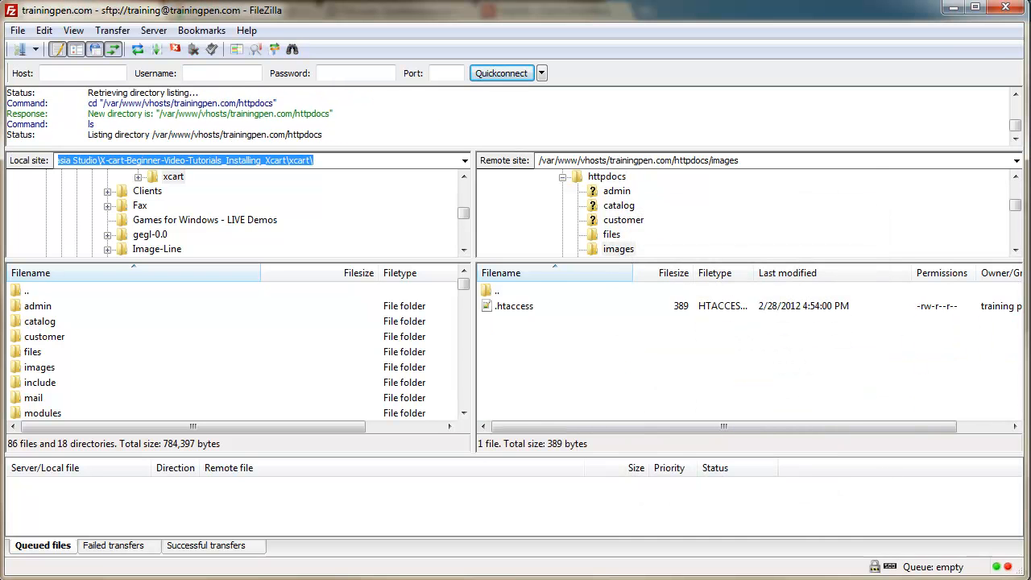
{"action": "scroll", "coordinate": [564, 381], "scroll_direction": "down", "scroll_amount": 2}
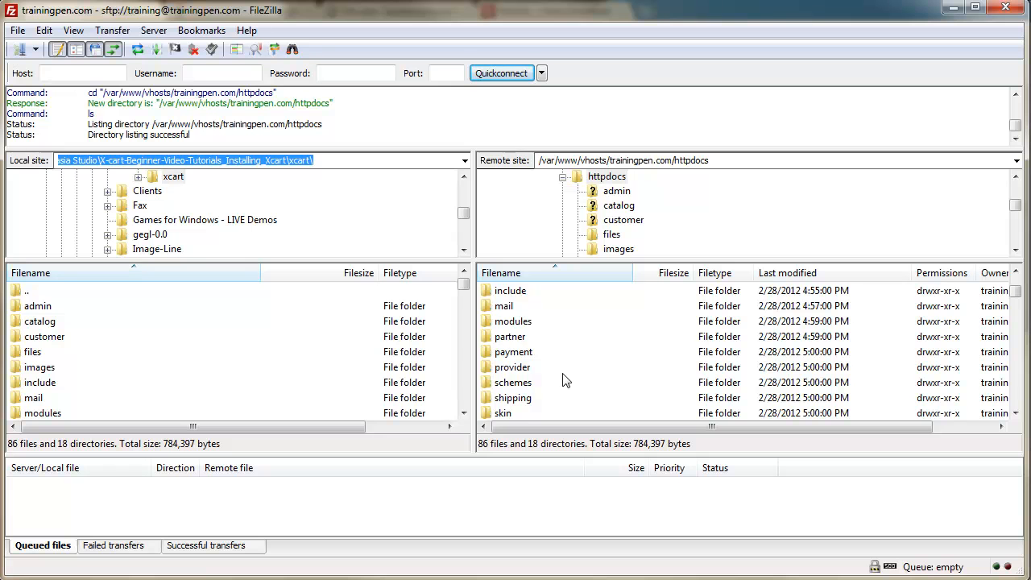
{"action": "scroll", "coordinate": [564, 380], "scroll_direction": "up", "scroll_amount": 2}
Step: Give the remote catalog folder recursive 777 permissions, with group and public write access
{"action": "right_click", "coordinate": [515, 321]}
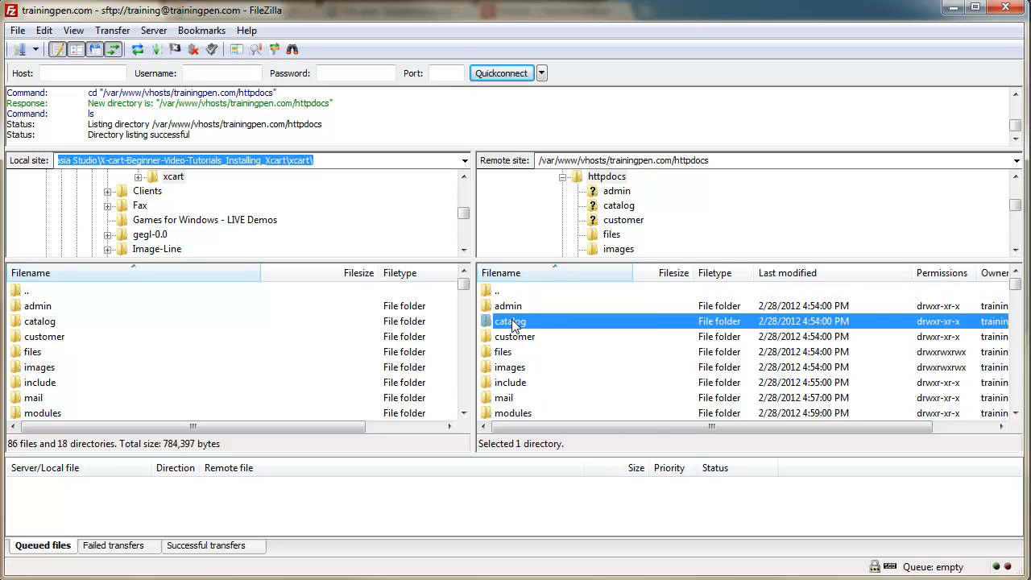
{"action": "left_click", "coordinate": [586, 487]}
{"action": "left_click", "coordinate": [718, 308]}
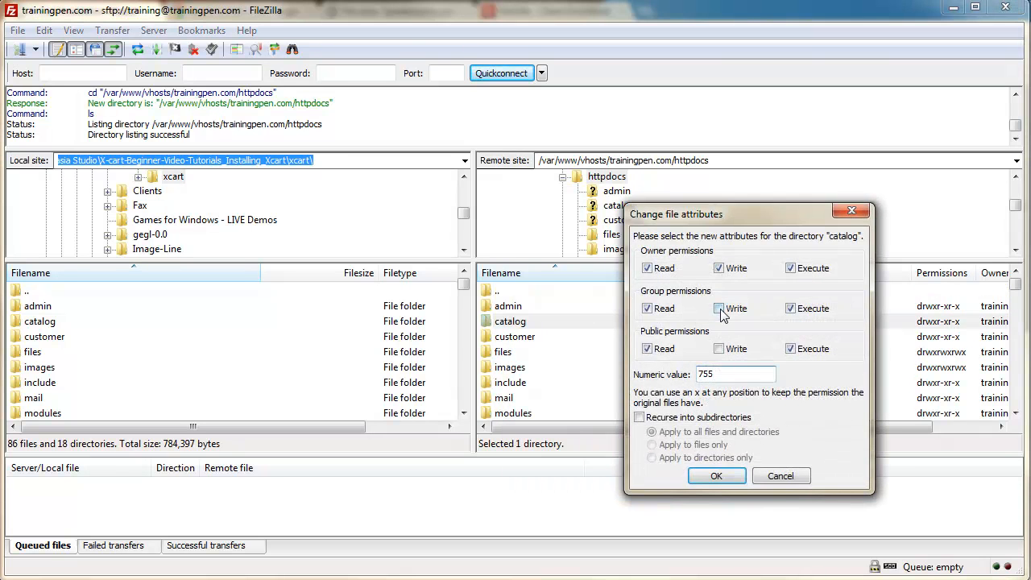
{"action": "left_click", "coordinate": [718, 349]}
{"action": "left_click", "coordinate": [638, 417]}
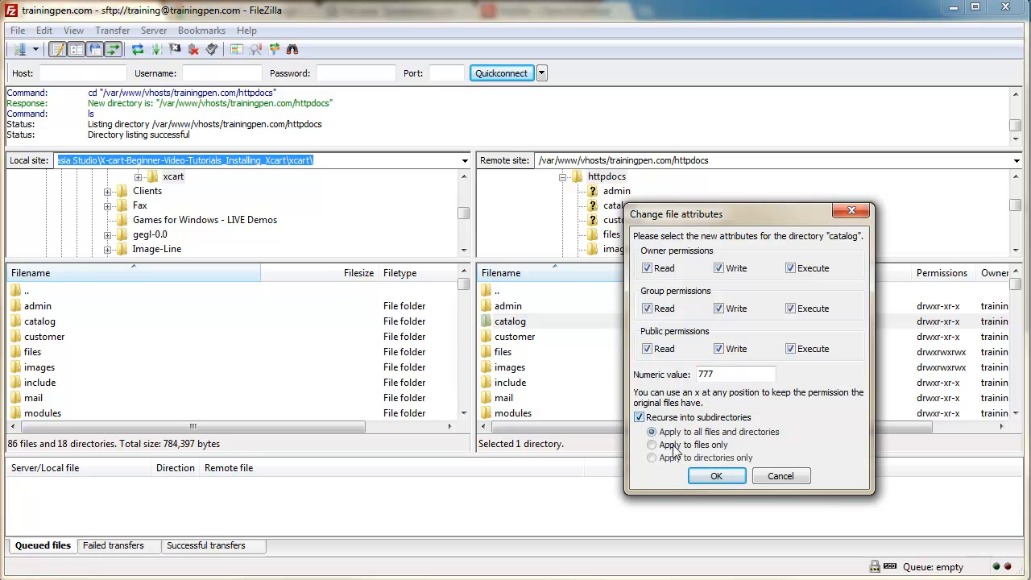
{"action": "left_click", "coordinate": [711, 477]}
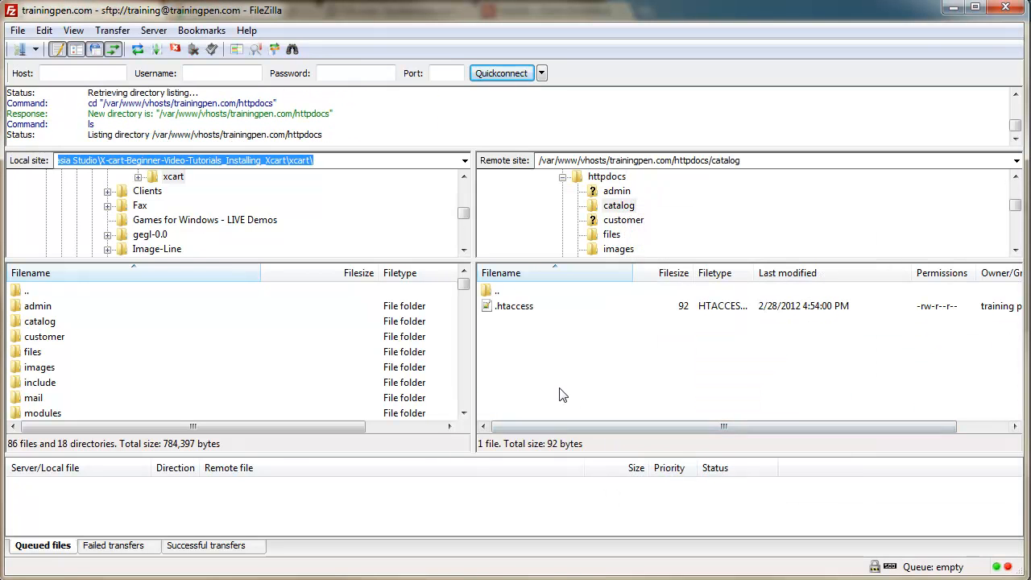
{"action": "scroll", "coordinate": [531, 375], "scroll_direction": "down", "scroll_amount": 4}
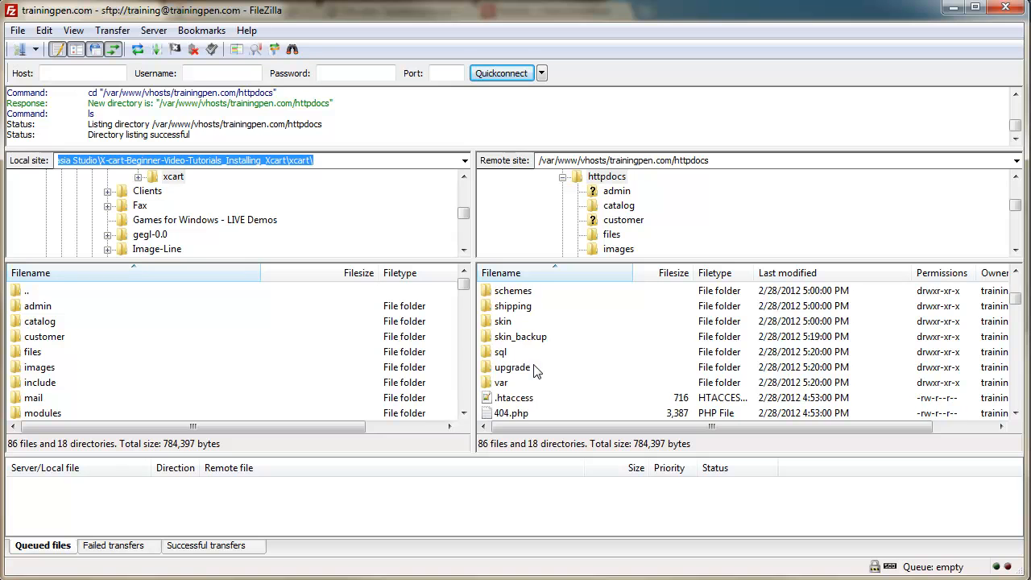
Step: Give the remote var folder recursive 777 permissions
{"action": "right_click", "coordinate": [505, 385]}
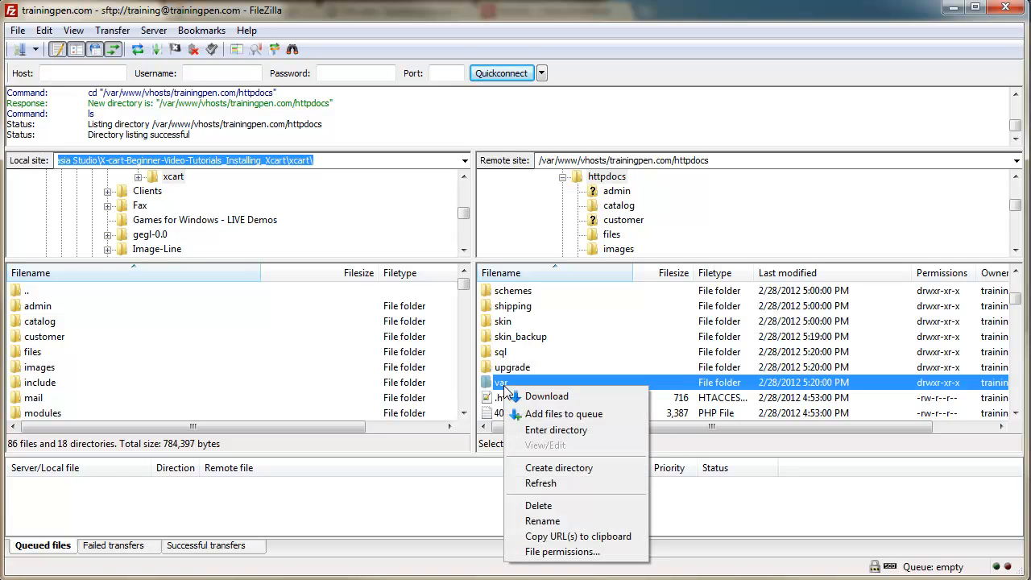
{"action": "left_click", "coordinate": [555, 551]}
{"action": "left_click", "coordinate": [718, 308]}
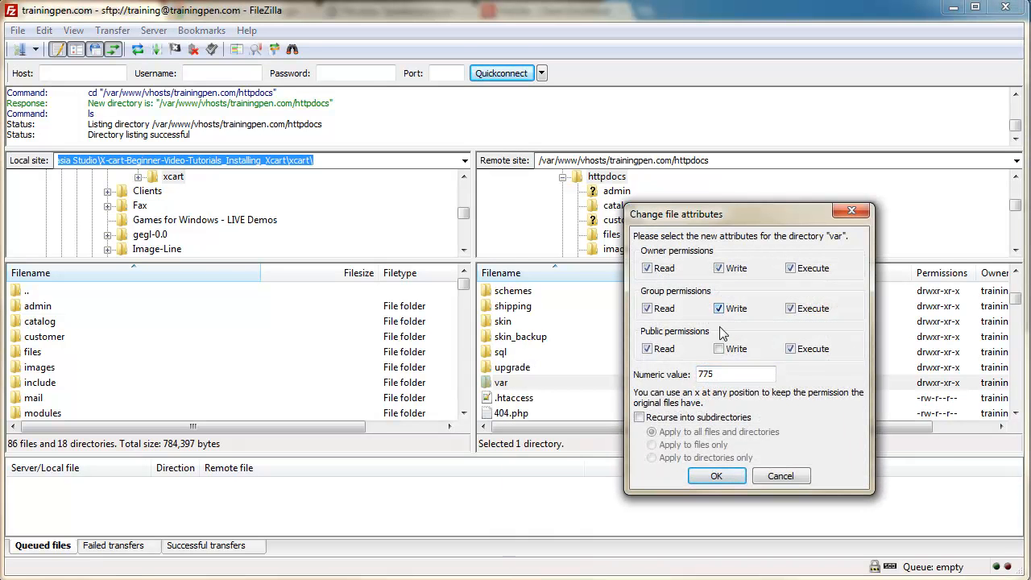
{"action": "left_click", "coordinate": [718, 348]}
{"action": "left_click", "coordinate": [638, 417]}
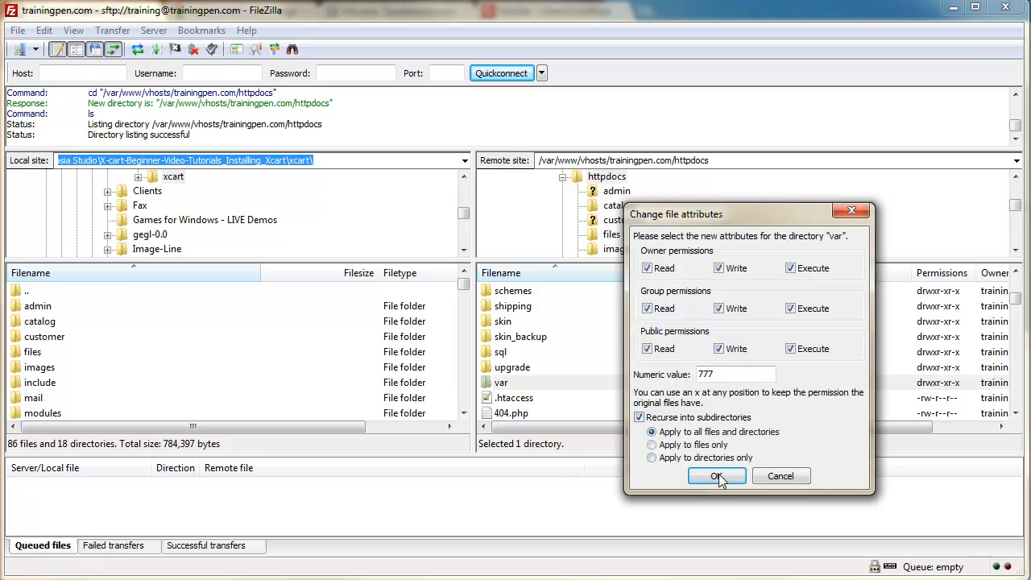
{"action": "left_click", "coordinate": [717, 476]}
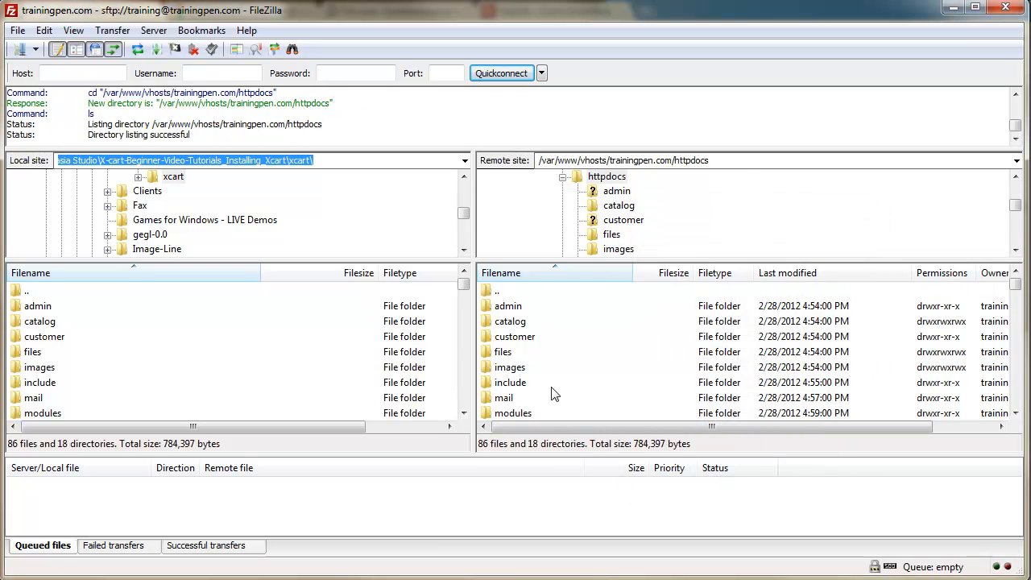
{"action": "scroll", "coordinate": [543, 392], "scroll_direction": "down", "scroll_amount": 2}
{"action": "scroll", "coordinate": [524, 395], "scroll_direction": "down", "scroll_amount": 2}
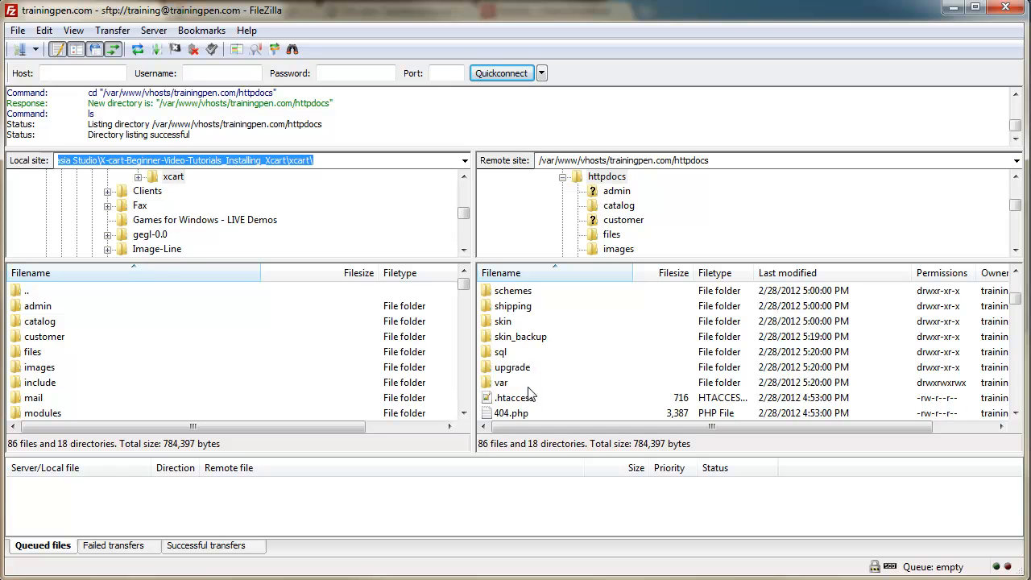
Step: Give the remote skin folder recursive 777 permissions
{"action": "right_click", "coordinate": [508, 324]}
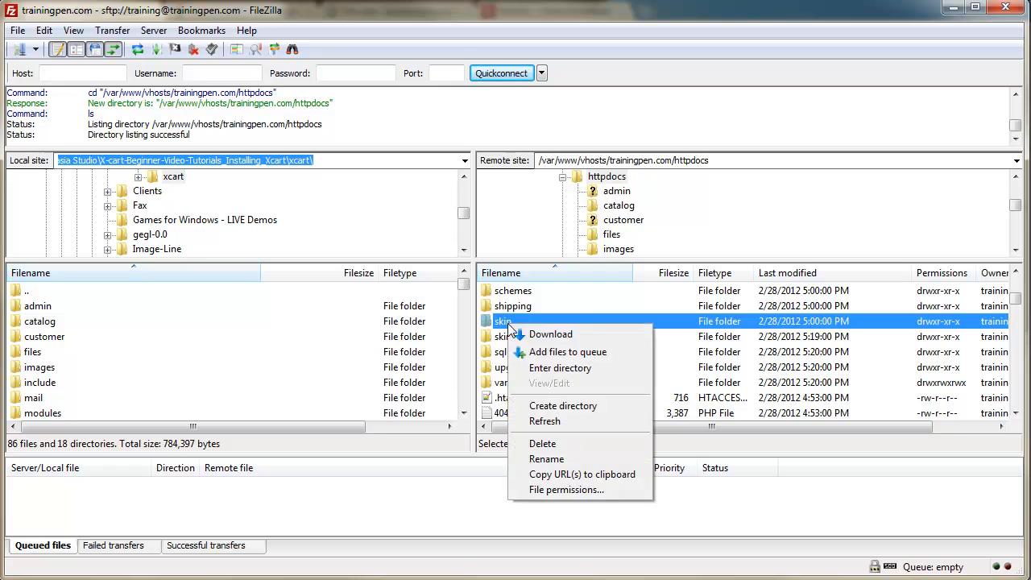
{"action": "left_click", "coordinate": [564, 489]}
{"action": "left_click", "coordinate": [718, 308]}
{"action": "left_click", "coordinate": [719, 349]}
{"action": "left_click", "coordinate": [639, 417]}
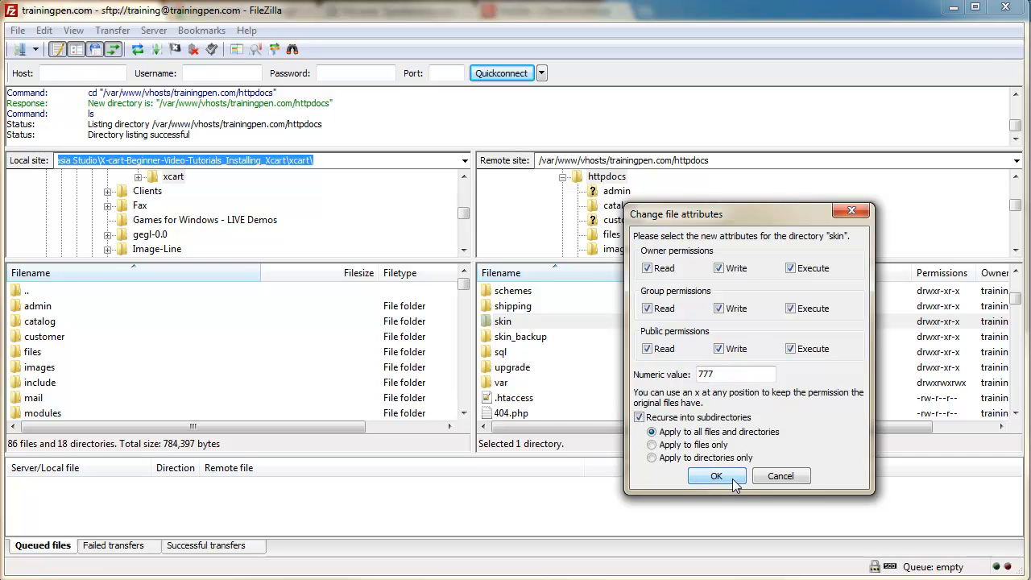
{"action": "left_click", "coordinate": [732, 481]}
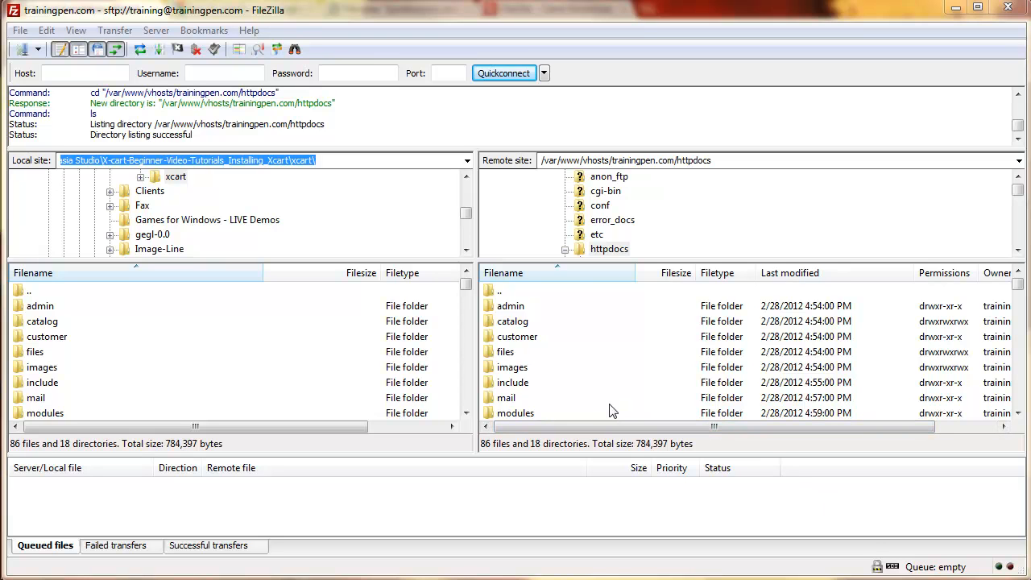
Step: In the admin folder, make newsletter.sh executable with 755 permissions
{"action": "double_click", "coordinate": [518, 316]}
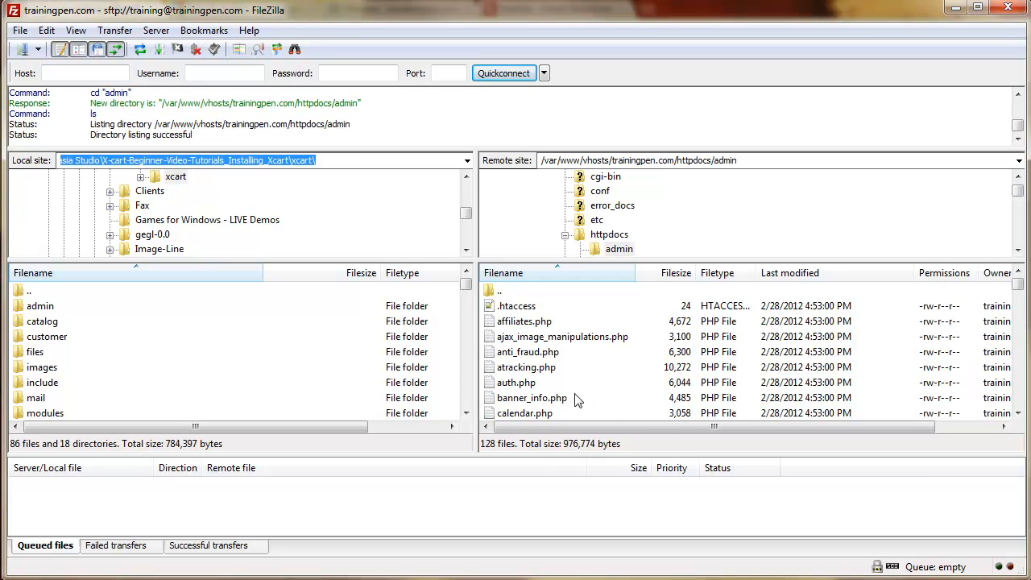
{"action": "scroll", "coordinate": [578, 398], "scroll_direction": "down", "scroll_amount": 5}
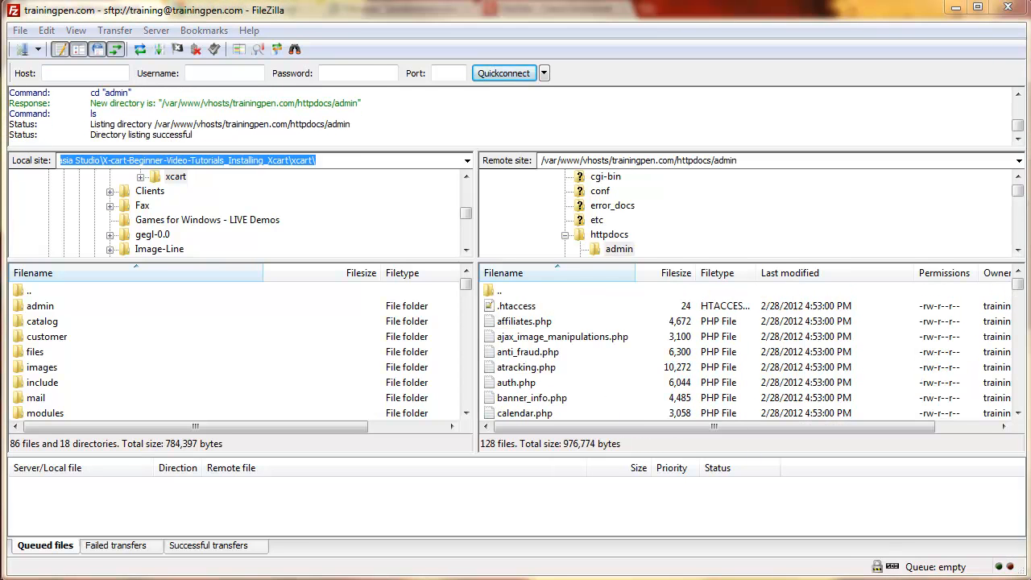
{"action": "left_click_drag", "start_coordinate": [1018, 292], "coordinate": [1018, 336]}
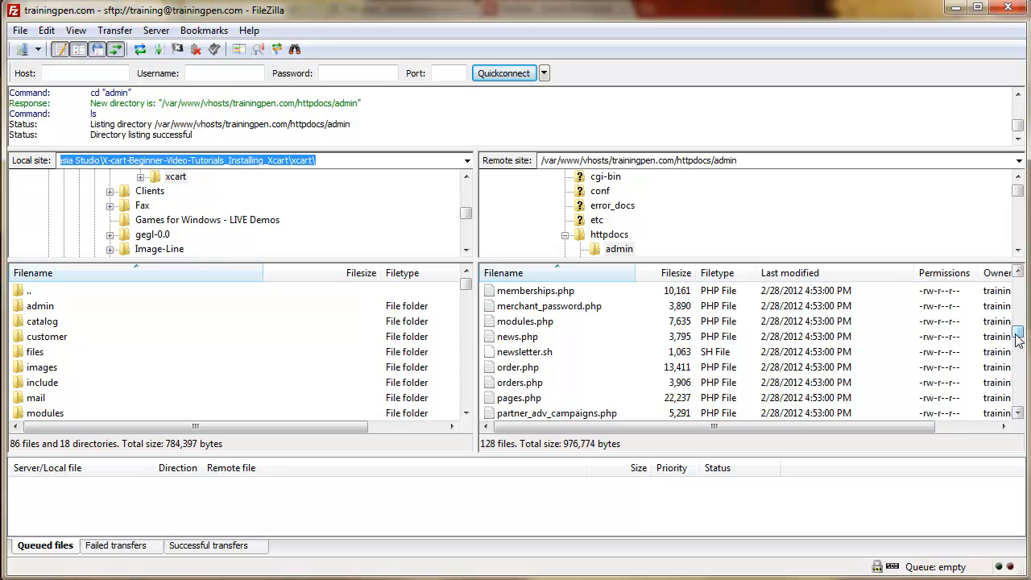
{"action": "right_click", "coordinate": [520, 352]}
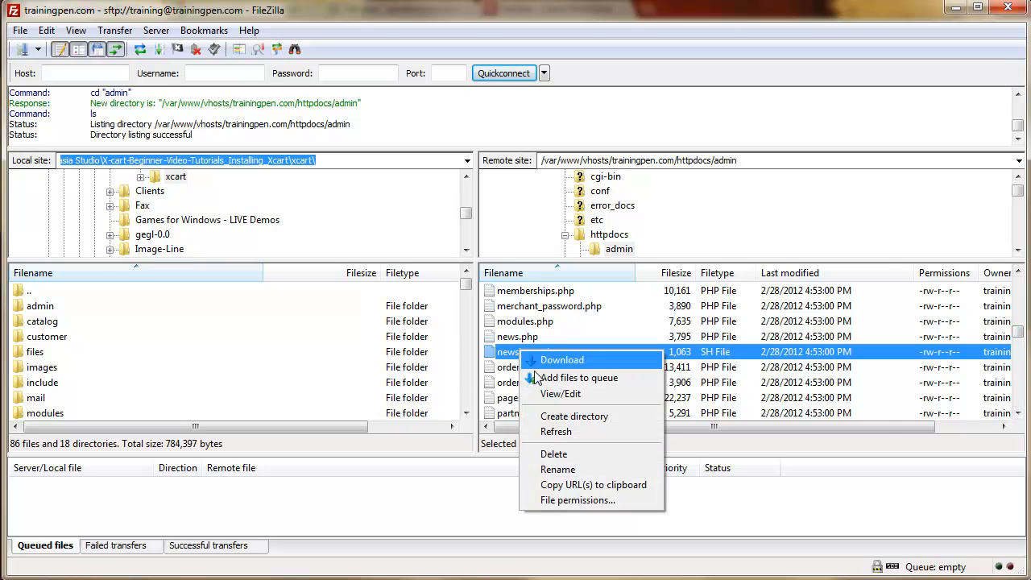
{"action": "left_click", "coordinate": [572, 499]}
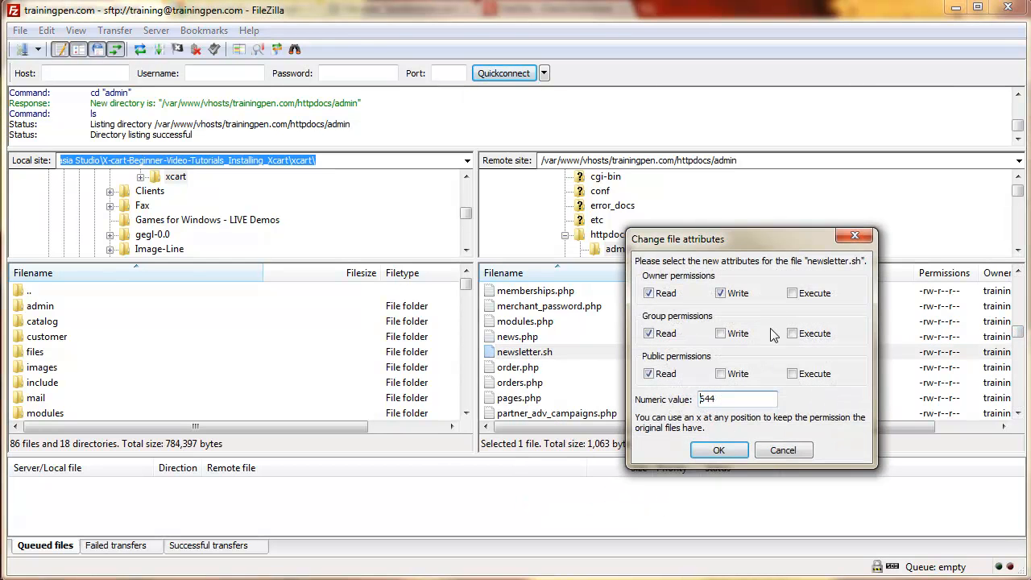
{"action": "left_click", "coordinate": [791, 294]}
{"action": "left_click", "coordinate": [793, 334]}
{"action": "left_click", "coordinate": [792, 374]}
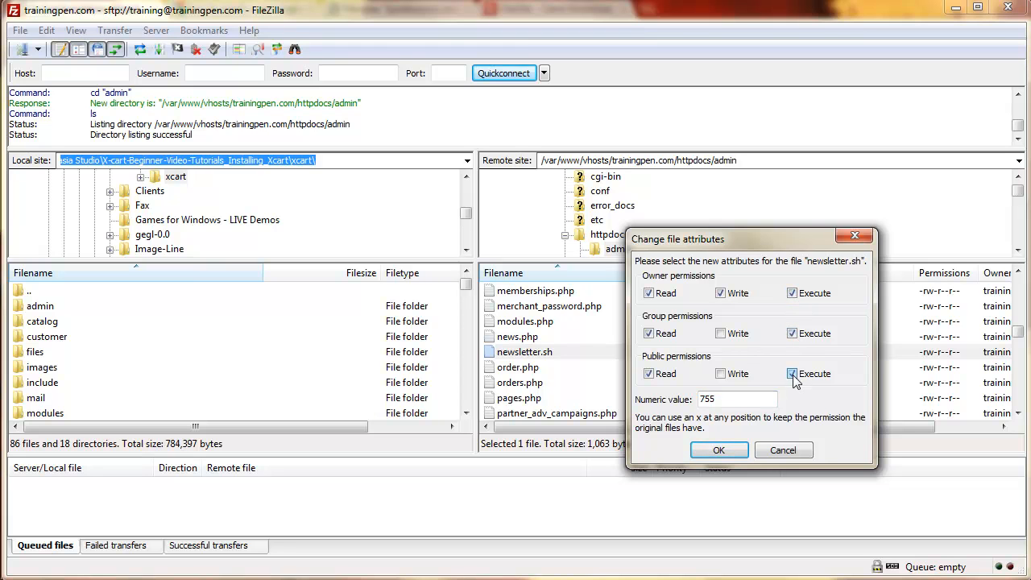
{"action": "left_click", "coordinate": [718, 451]}
Step: Go back up to httpdocs and open the remote payment folder
{"action": "left_click_drag", "start_coordinate": [1017, 334], "coordinate": [1017, 283]}
{"action": "double_click", "coordinate": [496, 292]}
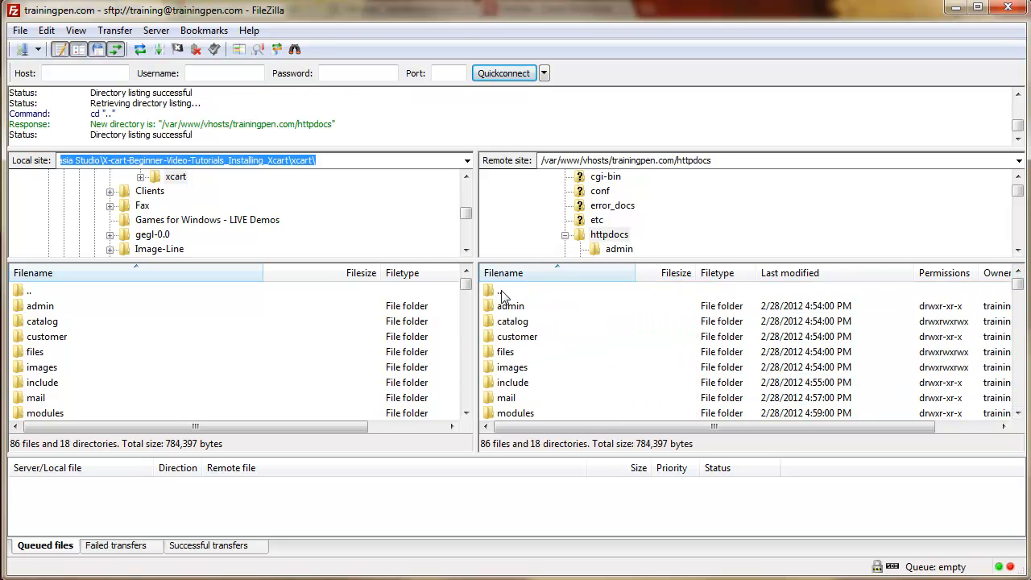
{"action": "scroll", "coordinate": [567, 385], "scroll_direction": "down", "scroll_amount": 6}
{"action": "scroll", "coordinate": [567, 385], "scroll_direction": "up", "scroll_amount": 4}
{"action": "double_click", "coordinate": [517, 354]}
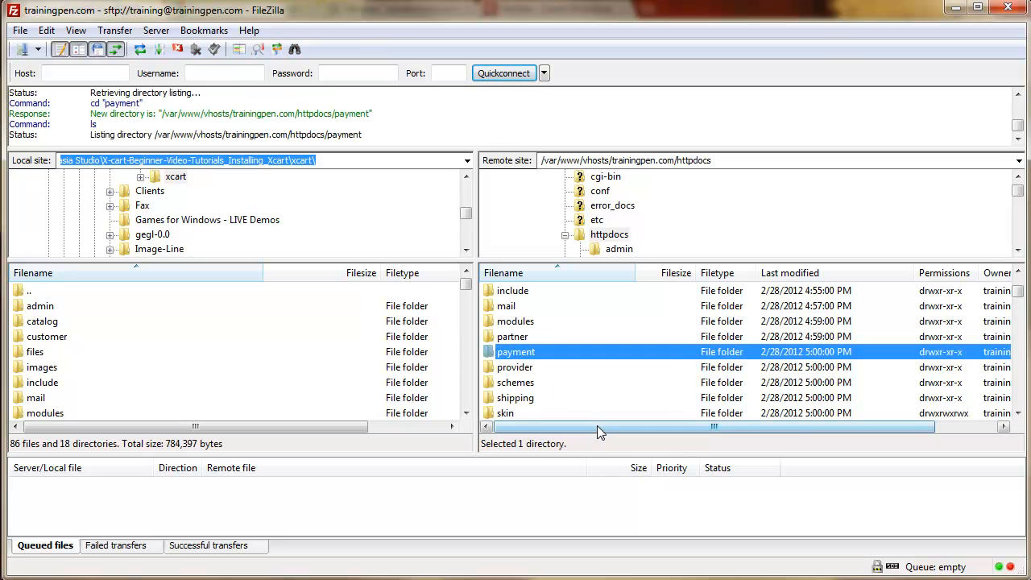
{"action": "scroll", "coordinate": [556, 391], "scroll_direction": "down", "scroll_amount": 8}
{"action": "scroll", "coordinate": [554, 388], "scroll_direction": "down", "scroll_amount": 12}
{"action": "scroll", "coordinate": [554, 389], "scroll_direction": "down", "scroll_amount": 12}
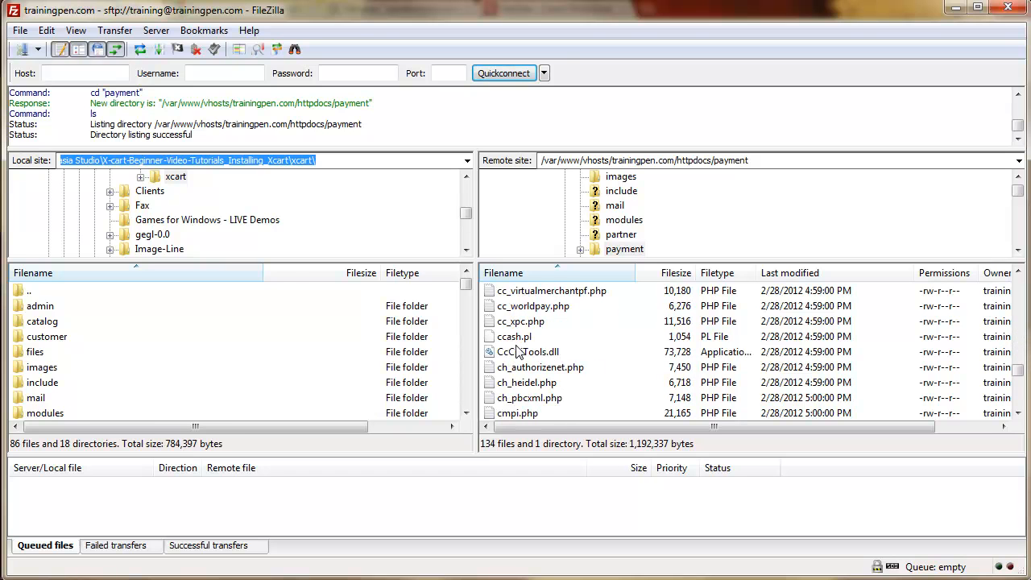
Step: Make ccash.pl executable with 755 permissions
{"action": "left_click", "coordinate": [515, 337]}
{"action": "right_click", "coordinate": [520, 336]}
{"action": "left_click", "coordinate": [573, 489]}
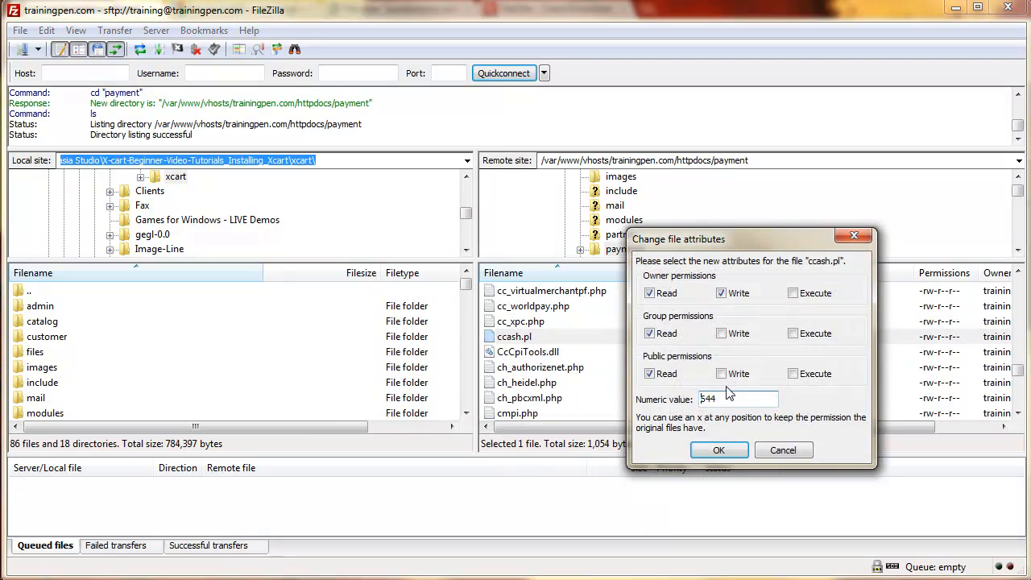
{"action": "left_click", "coordinate": [793, 294]}
{"action": "left_click", "coordinate": [793, 333]}
{"action": "left_click", "coordinate": [793, 374]}
{"action": "left_click", "coordinate": [728, 449]}
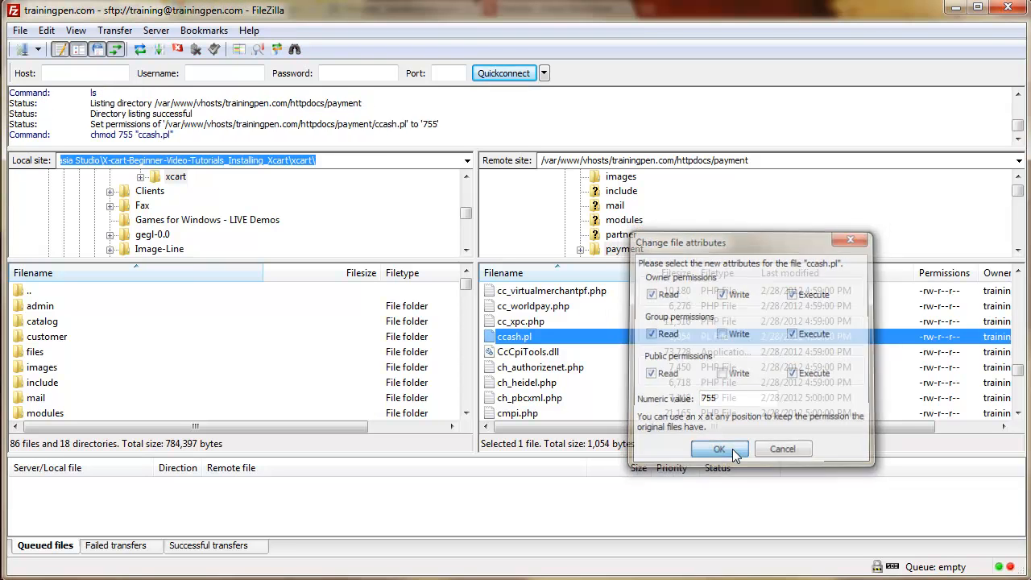
Step: Check the installer briefly, then return to FileZilla's payment folder listing
{"action": "scroll", "coordinate": [532, 400], "scroll_direction": "down", "scroll_amount": 2}
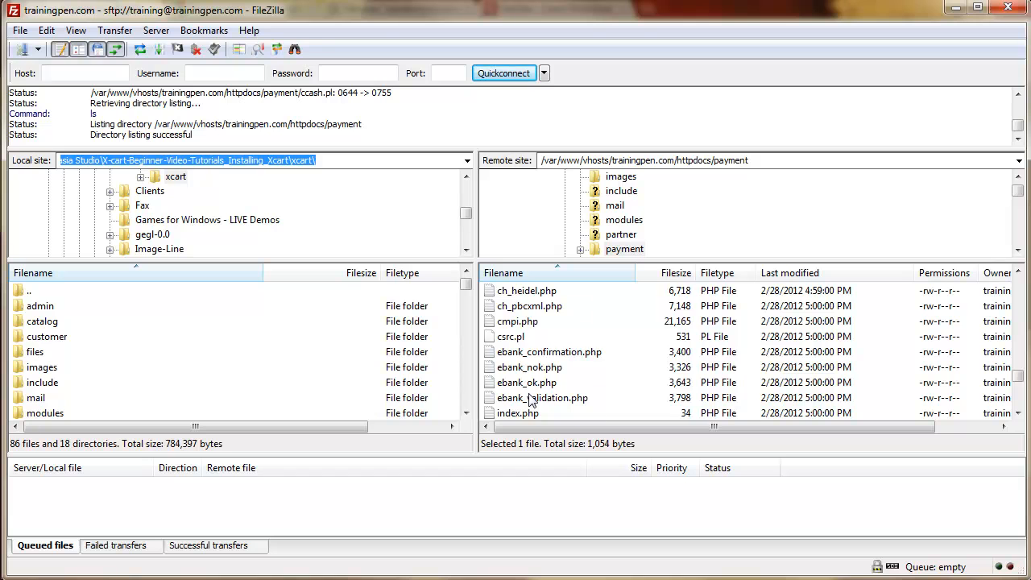
{"action": "scroll", "coordinate": [531, 400], "scroll_direction": "down", "scroll_amount": 2}
{"action": "scroll", "coordinate": [533, 401], "scroll_direction": "down", "scroll_amount": 3}
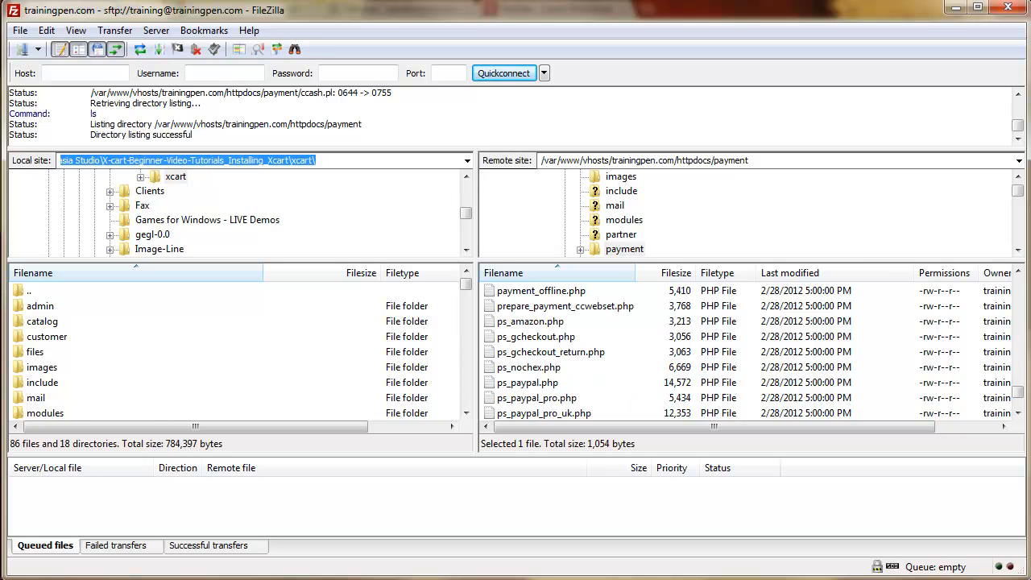
{"action": "left_click", "coordinate": [956, 7]}
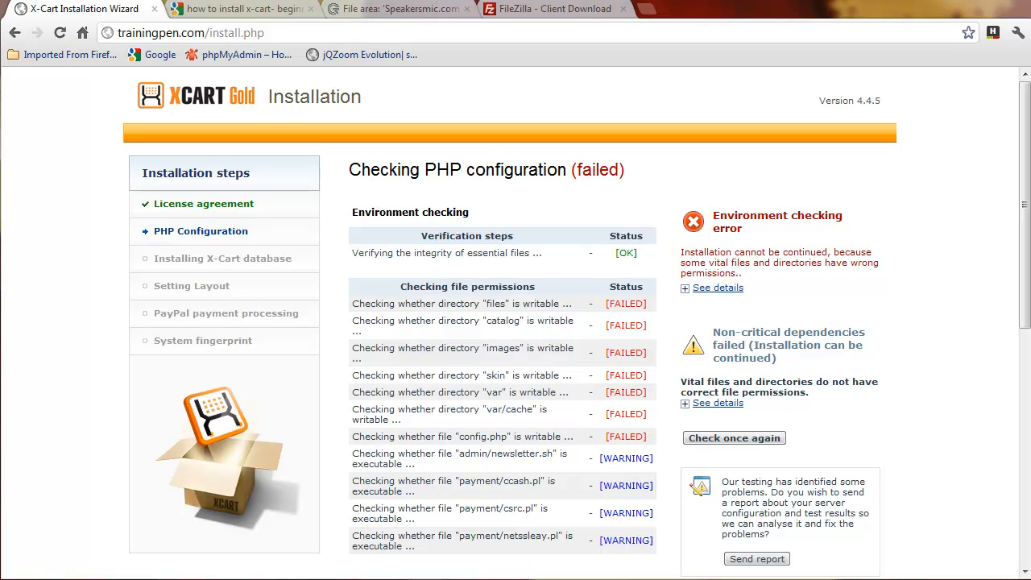
{"action": "left_click", "coordinate": [681, 578]}
{"action": "left_click", "coordinate": [576, 355]}
{"action": "scroll", "coordinate": [573, 362], "scroll_direction": "up", "scroll_amount": 12}
{"action": "scroll", "coordinate": [573, 364], "scroll_direction": "up", "scroll_amount": 2}
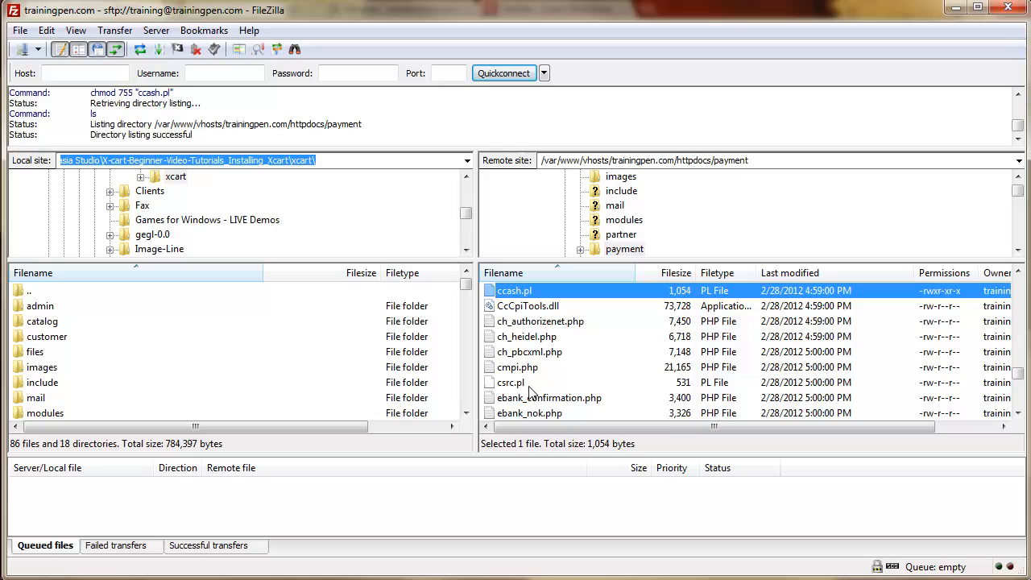
Step: Make csrc.pl executable with 755 permissions
{"action": "right_click", "coordinate": [520, 387]}
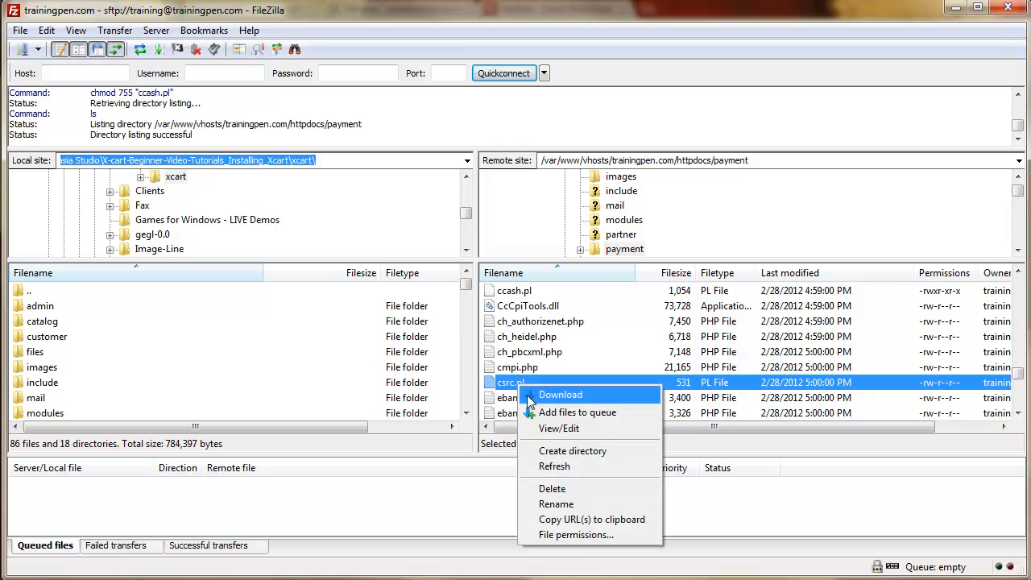
{"action": "left_click", "coordinate": [575, 535]}
{"action": "left_click", "coordinate": [796, 294]}
{"action": "left_click", "coordinate": [794, 335]}
{"action": "left_click", "coordinate": [794, 375]}
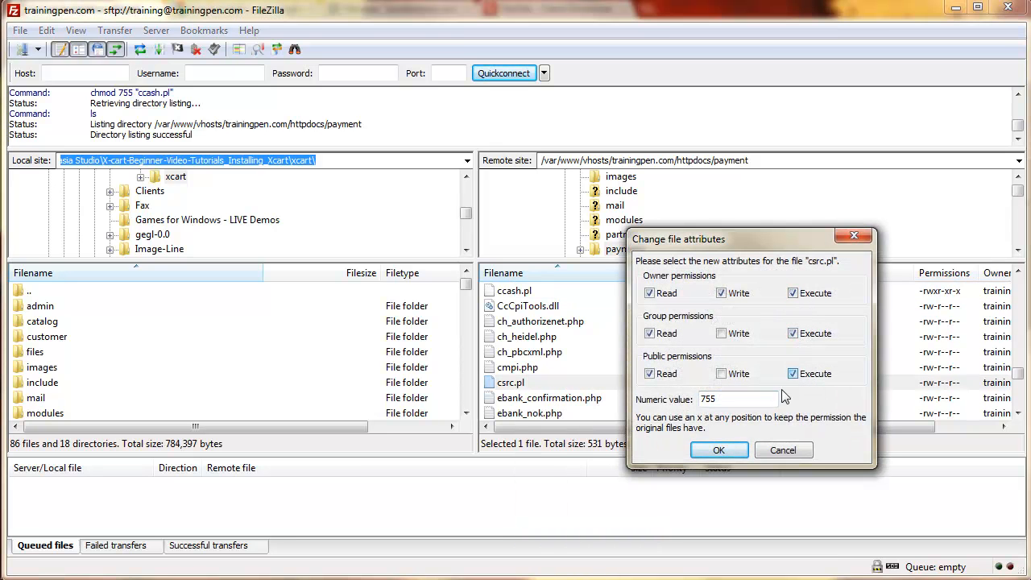
{"action": "left_click", "coordinate": [718, 450]}
Step: Make netssleay.pl executable with 755 permissions
{"action": "scroll", "coordinate": [527, 367], "scroll_direction": "down", "scroll_amount": 2}
{"action": "scroll", "coordinate": [531, 371], "scroll_direction": "down", "scroll_amount": 2}
{"action": "left_click", "coordinate": [536, 369]}
{"action": "right_click", "coordinate": [536, 371]}
{"action": "left_click", "coordinate": [529, 309]}
{"action": "right_click", "coordinate": [528, 307]}
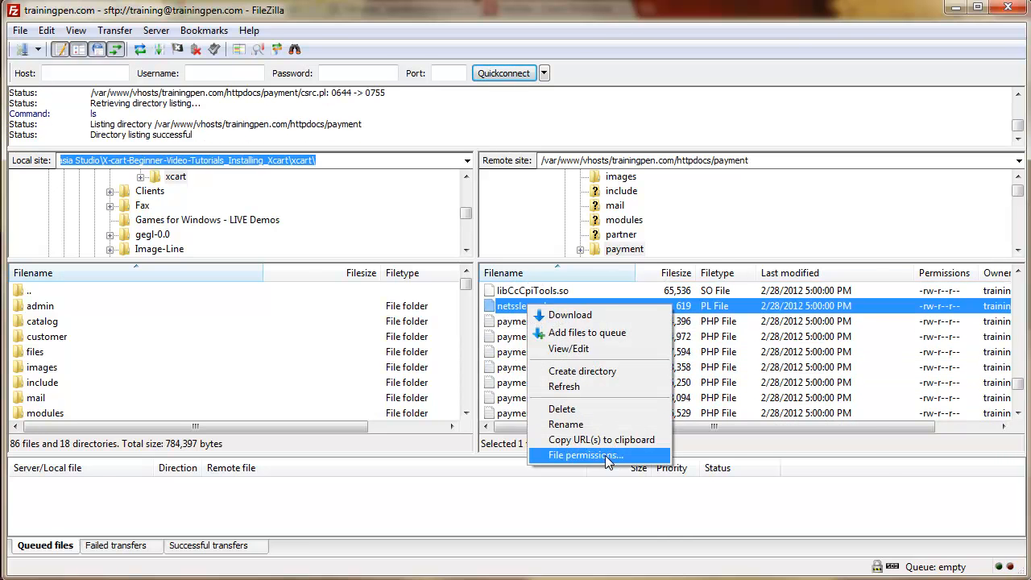
{"action": "left_click", "coordinate": [606, 456]}
{"action": "left_click", "coordinate": [792, 293]}
{"action": "left_click", "coordinate": [792, 334]}
{"action": "left_click", "coordinate": [792, 374]}
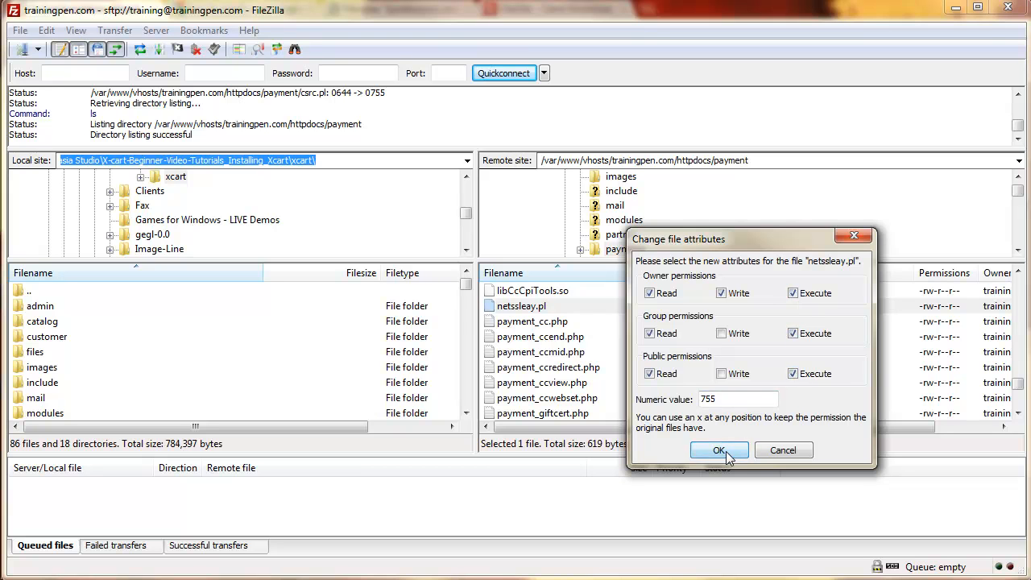
{"action": "left_click", "coordinate": [726, 451]}
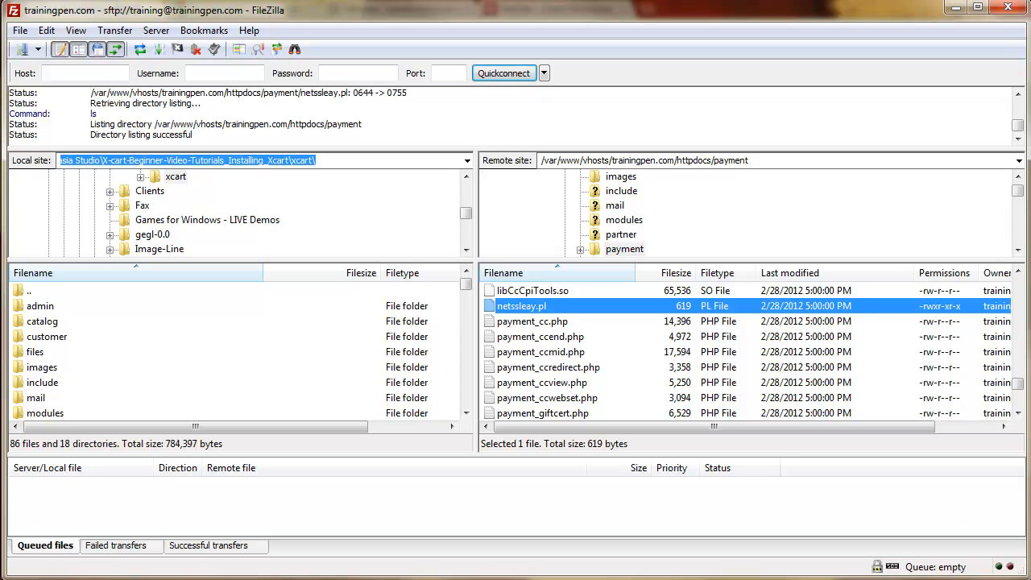
Step: Rerun the installer's PHP configuration check after re-accepting the license, then return to FileZilla
{"action": "left_click", "coordinate": [955, 8]}
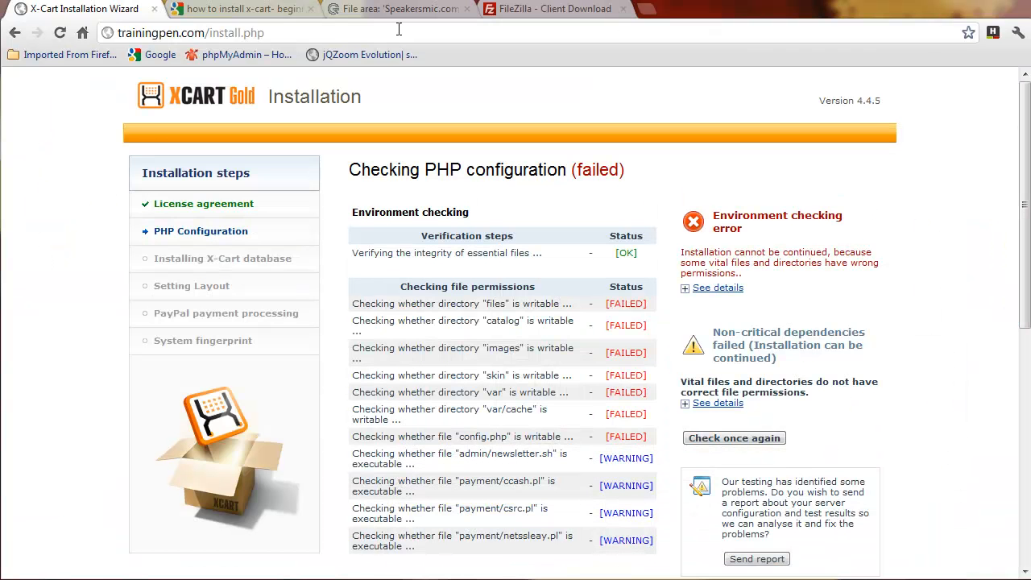
{"action": "scroll", "coordinate": [220, 251], "scroll_direction": "down", "scroll_amount": 6}
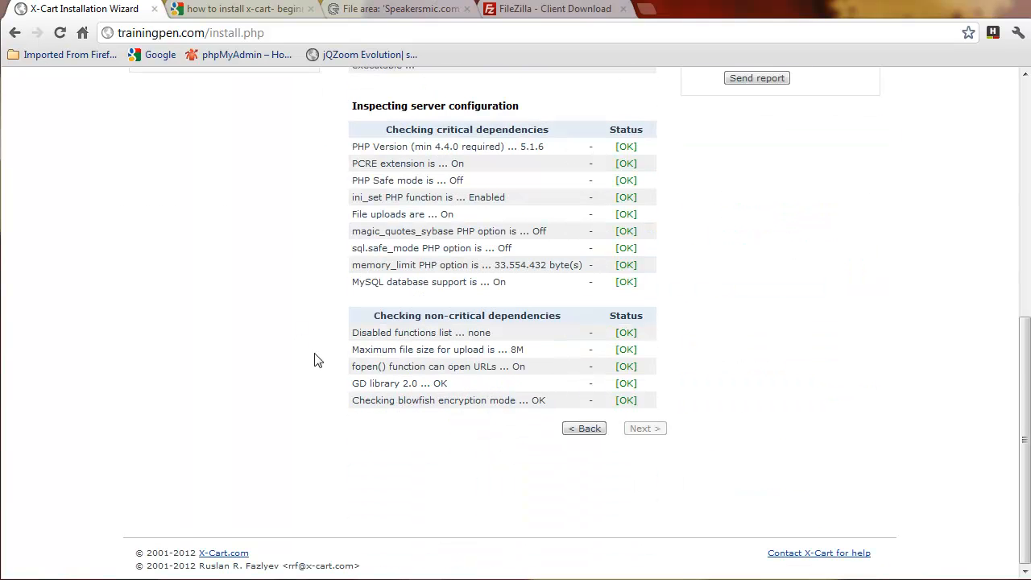
{"action": "left_click", "coordinate": [587, 430]}
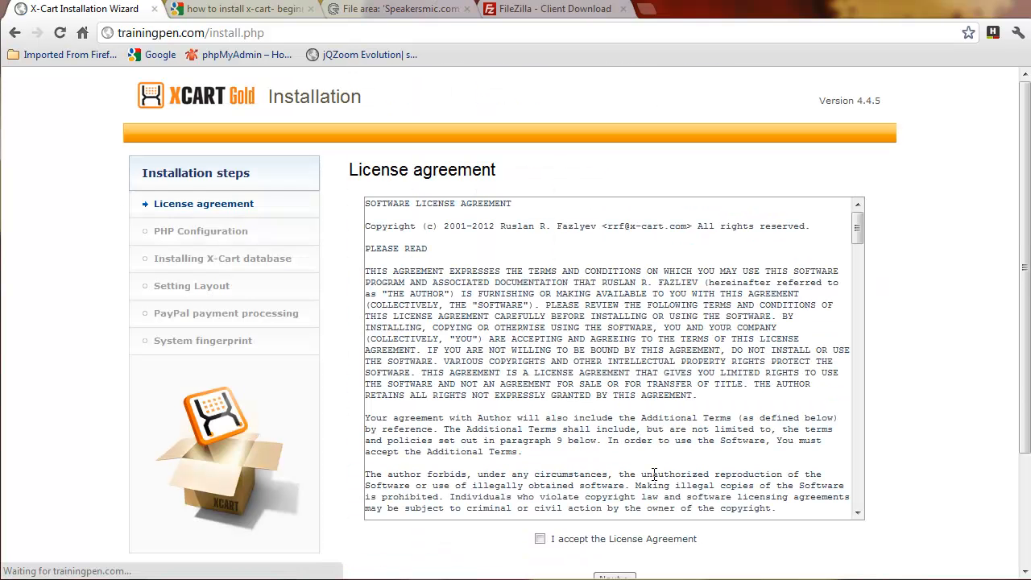
{"action": "left_click", "coordinate": [539, 538]}
{"action": "scroll", "coordinate": [841, 540], "scroll_direction": "down", "scroll_amount": 3}
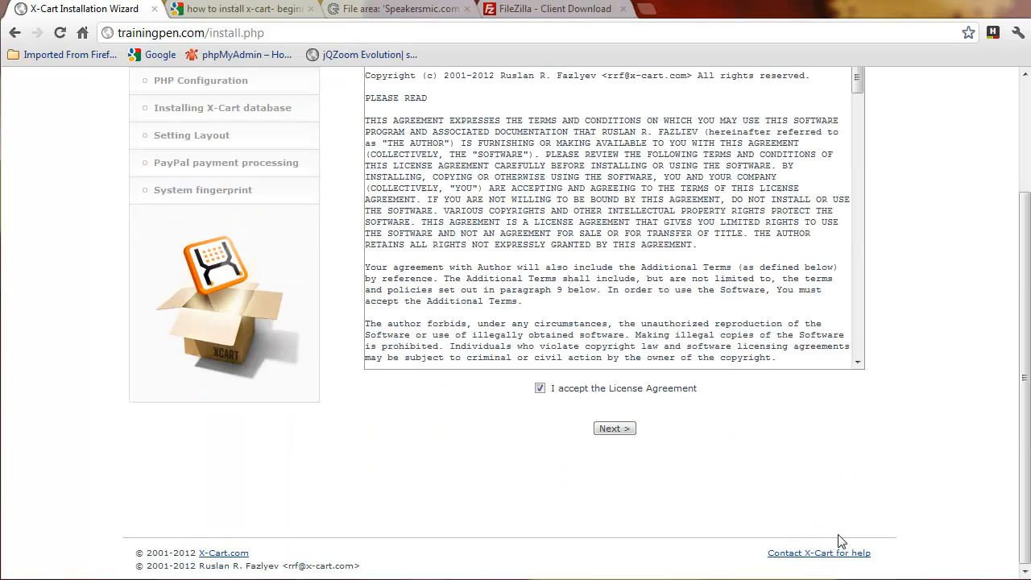
{"action": "left_click", "coordinate": [620, 430]}
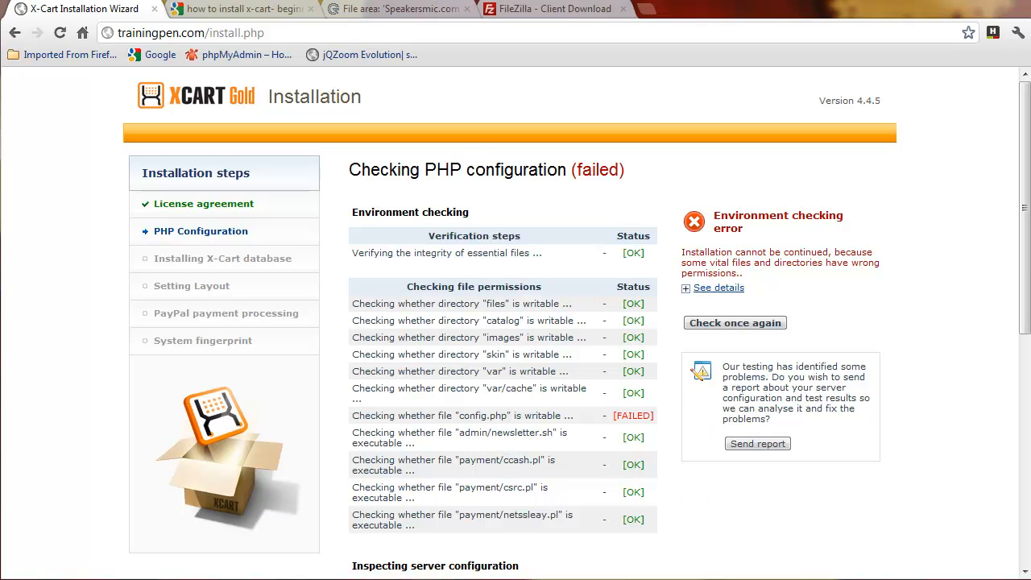
{"action": "key", "text": "alt+Tab"}
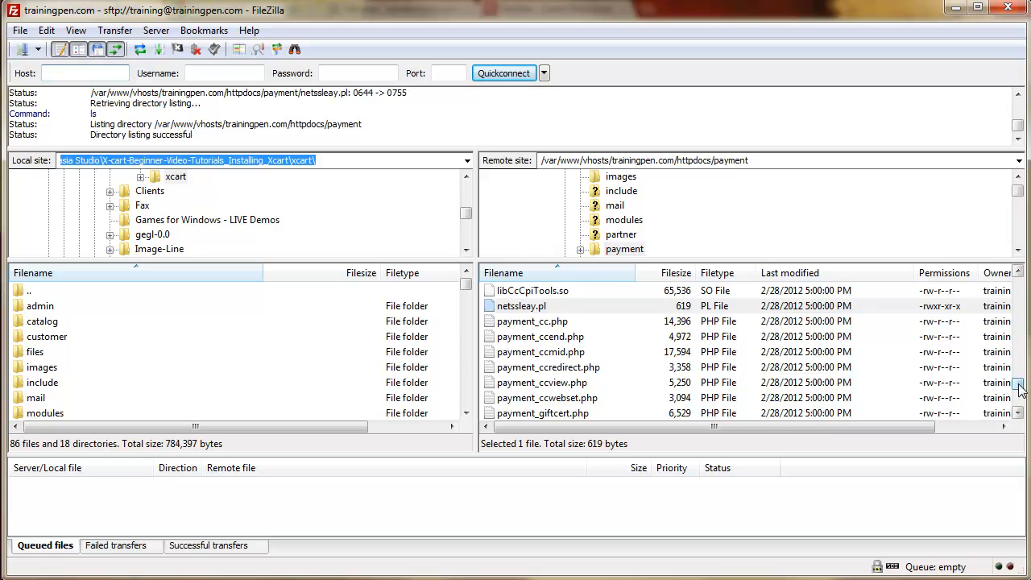
{"action": "left_click_drag", "start_coordinate": [1017, 387], "coordinate": [1017, 283]}
Step: Give config.php in httpdocs full 777 permissions, then minimize FileZilla to reveal the installer
{"action": "double_click", "coordinate": [500, 292]}
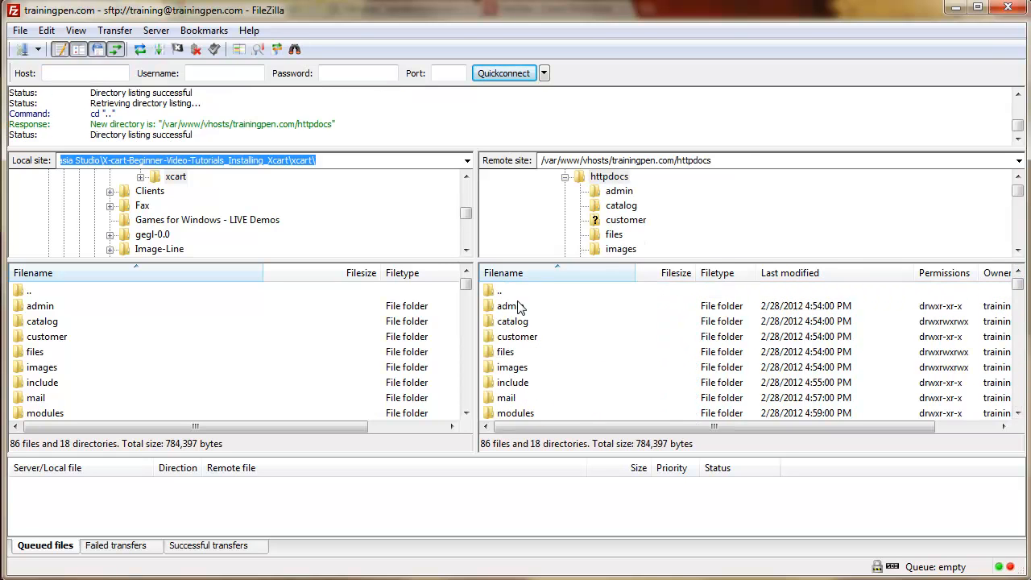
{"action": "scroll", "coordinate": [536, 366], "scroll_direction": "down", "scroll_amount": 10}
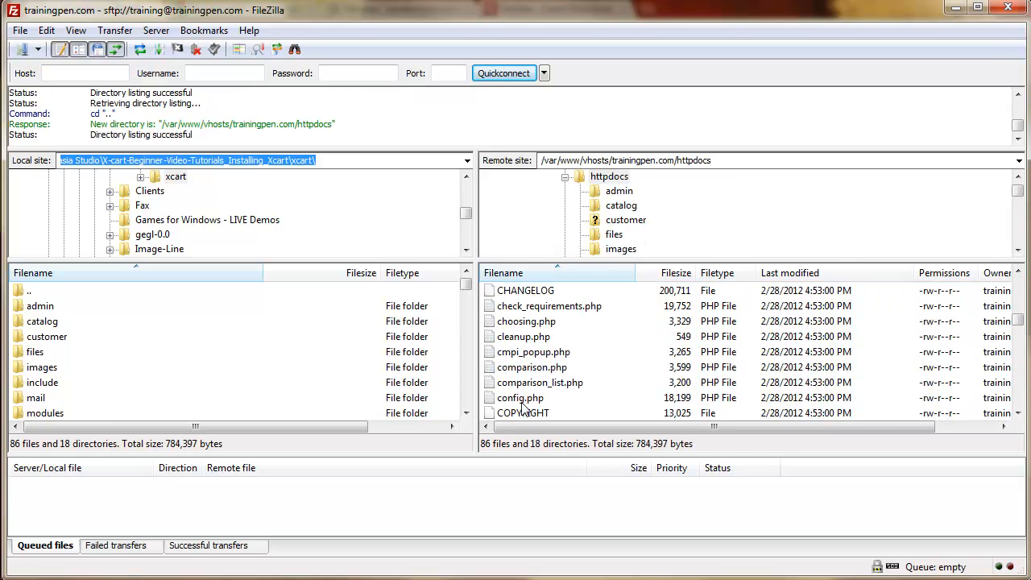
{"action": "right_click", "coordinate": [523, 400]}
{"action": "left_click", "coordinate": [603, 546]}
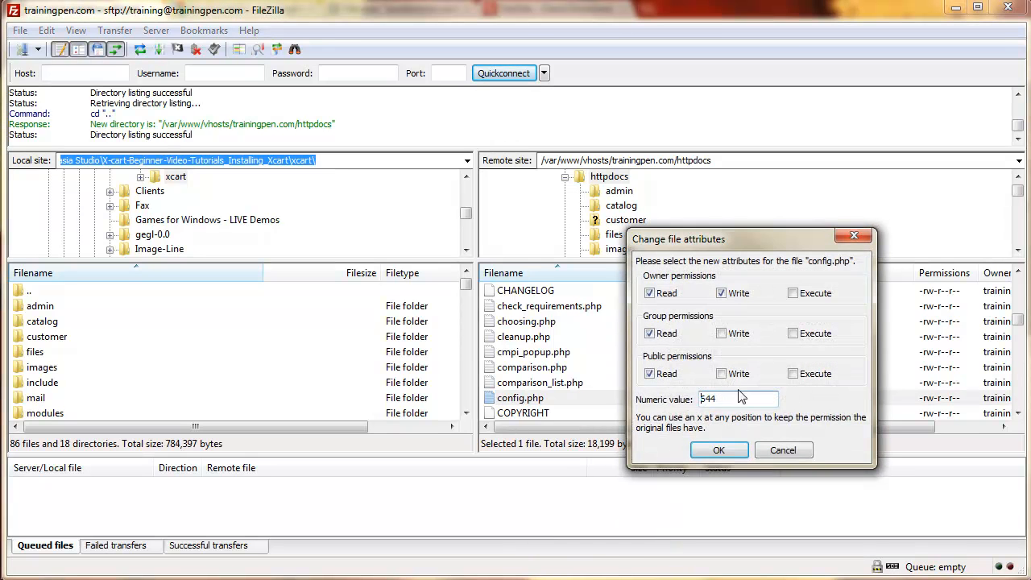
{"action": "left_click", "coordinate": [721, 334]}
{"action": "left_click", "coordinate": [721, 373]}
{"action": "left_click", "coordinate": [793, 374]}
{"action": "left_click", "coordinate": [794, 333]}
{"action": "left_click", "coordinate": [793, 294]}
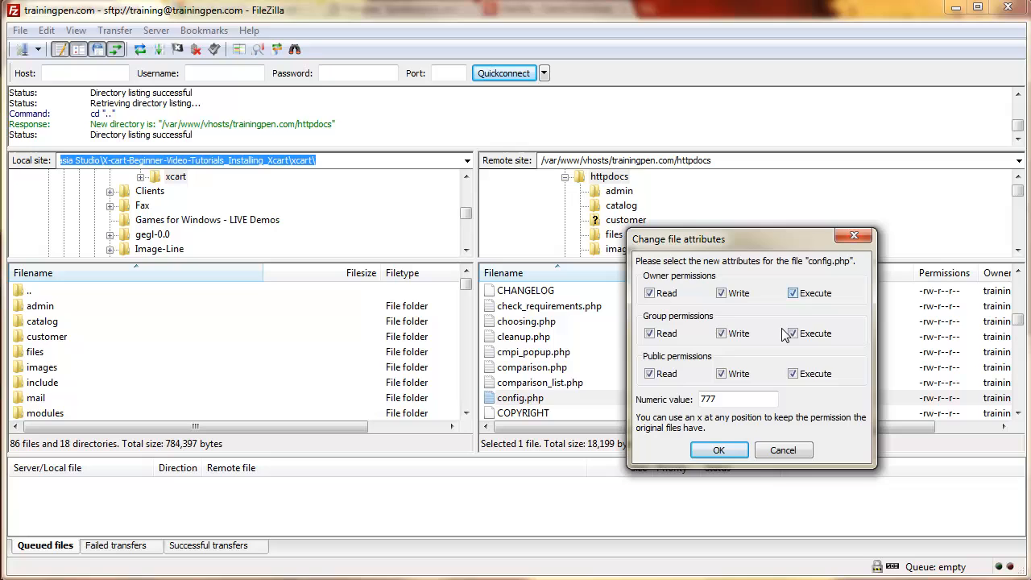
{"action": "left_click", "coordinate": [719, 450]}
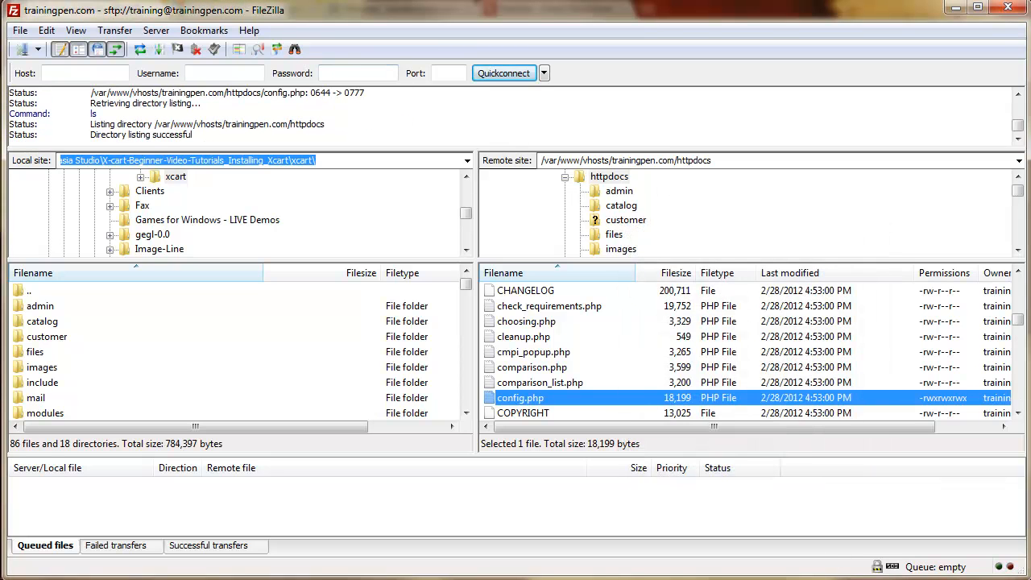
{"action": "left_click", "coordinate": [955, 7]}
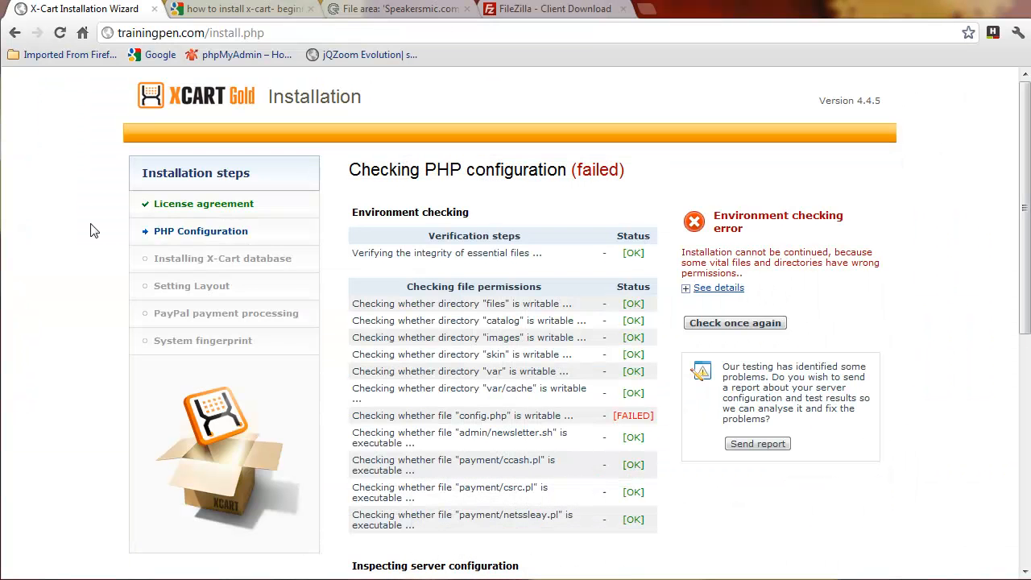
Step: Re-accept the license agreement, rerun the PHP check until it passes, and continue to database setup
{"action": "scroll", "coordinate": [28, 401], "scroll_direction": "down", "scroll_amount": 5}
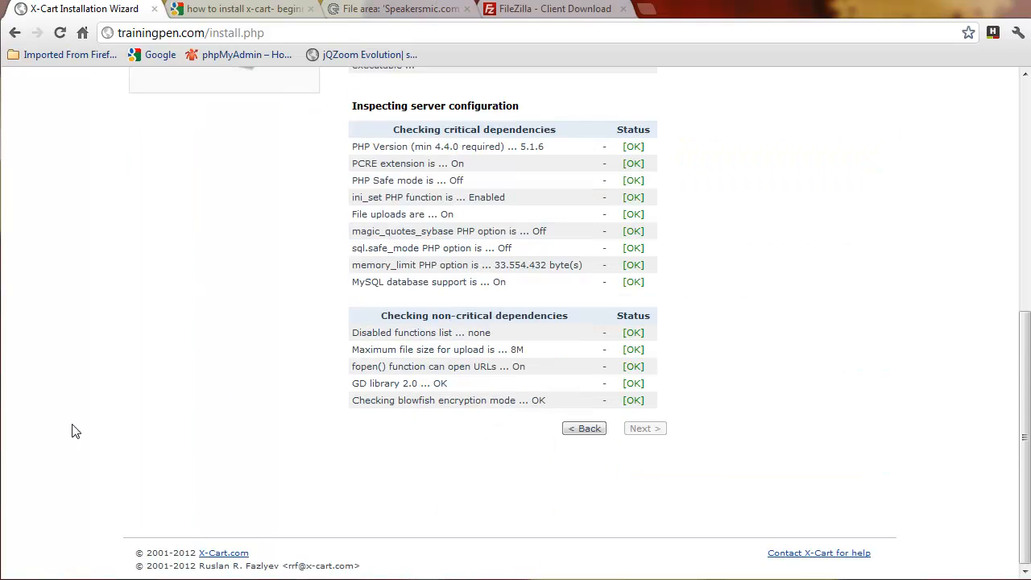
{"action": "left_click", "coordinate": [585, 428]}
{"action": "left_click", "coordinate": [540, 539]}
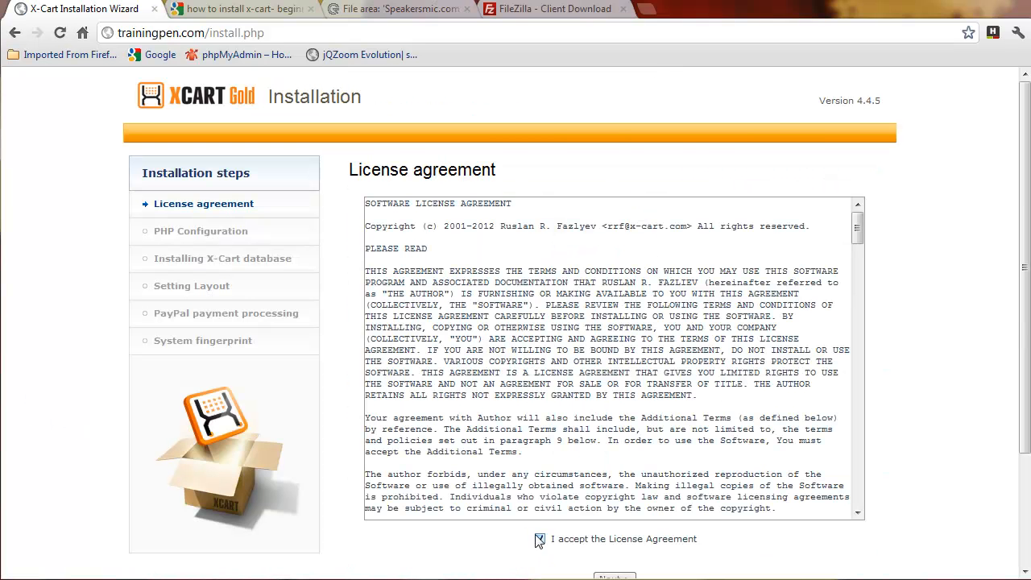
{"action": "scroll", "coordinate": [475, 539], "scroll_direction": "down", "scroll_amount": 3}
{"action": "left_click", "coordinate": [613, 435]}
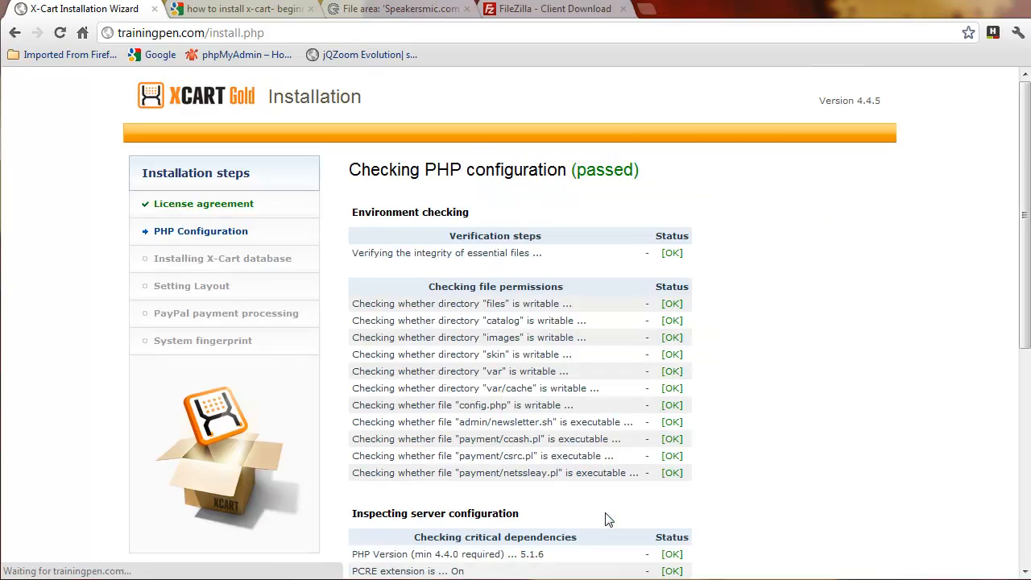
{"action": "scroll", "coordinate": [610, 502], "scroll_direction": "down", "scroll_amount": 6}
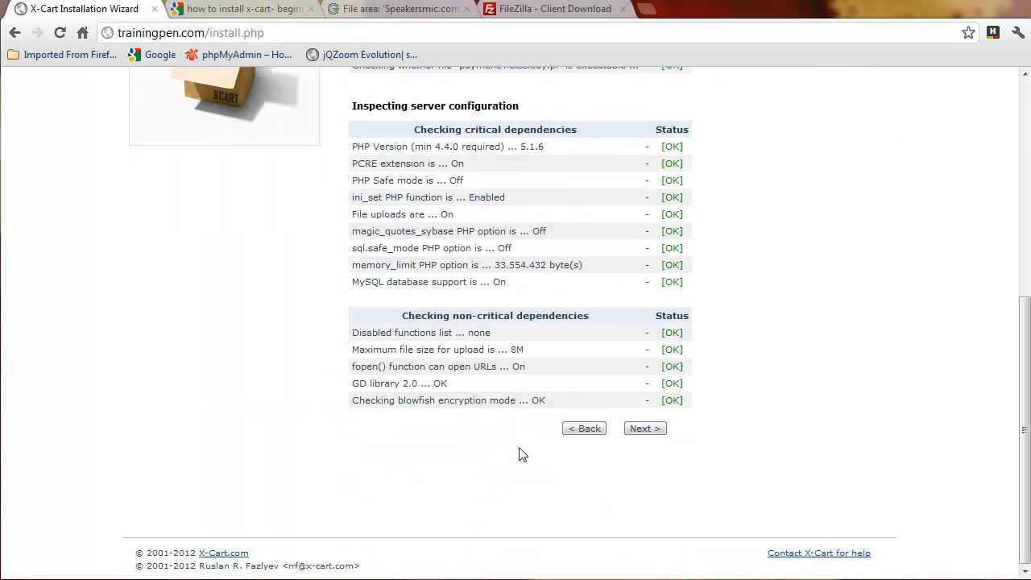
{"action": "left_click", "coordinate": [651, 432]}
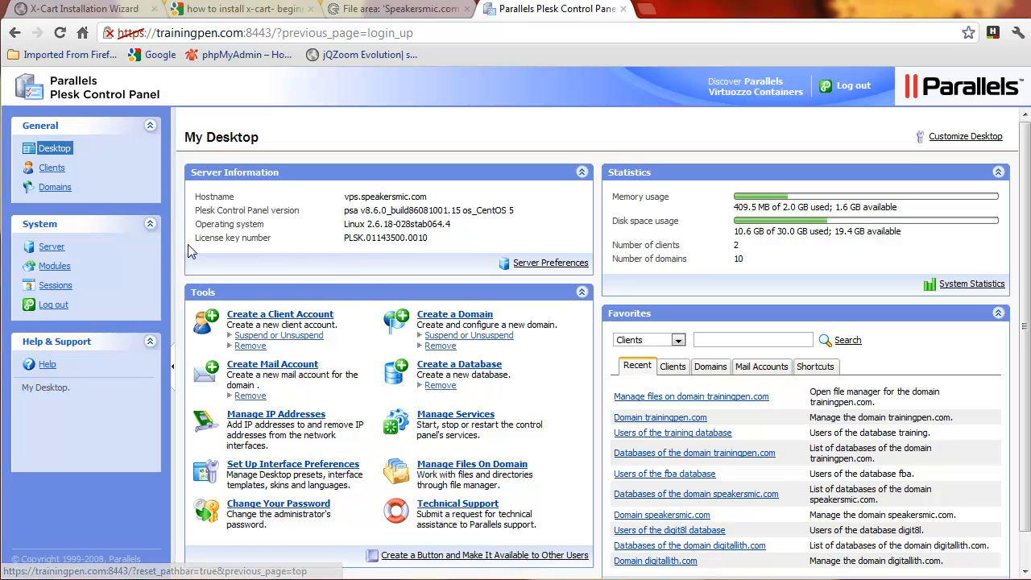
Step: Open the Databases of trainingpen.com from the Plesk Domains list
{"action": "left_click", "coordinate": [55, 187]}
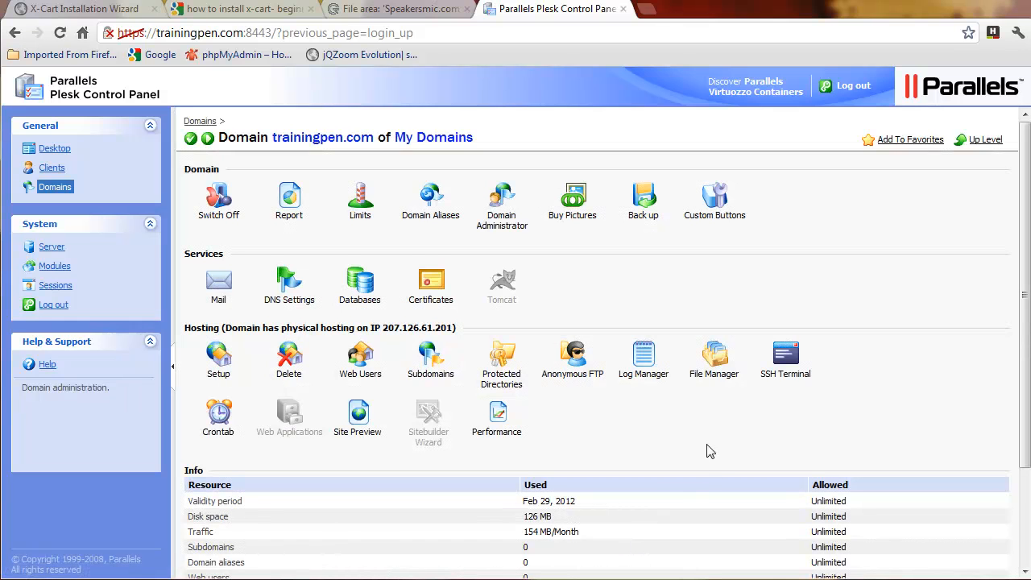
{"action": "left_click", "coordinate": [364, 281]}
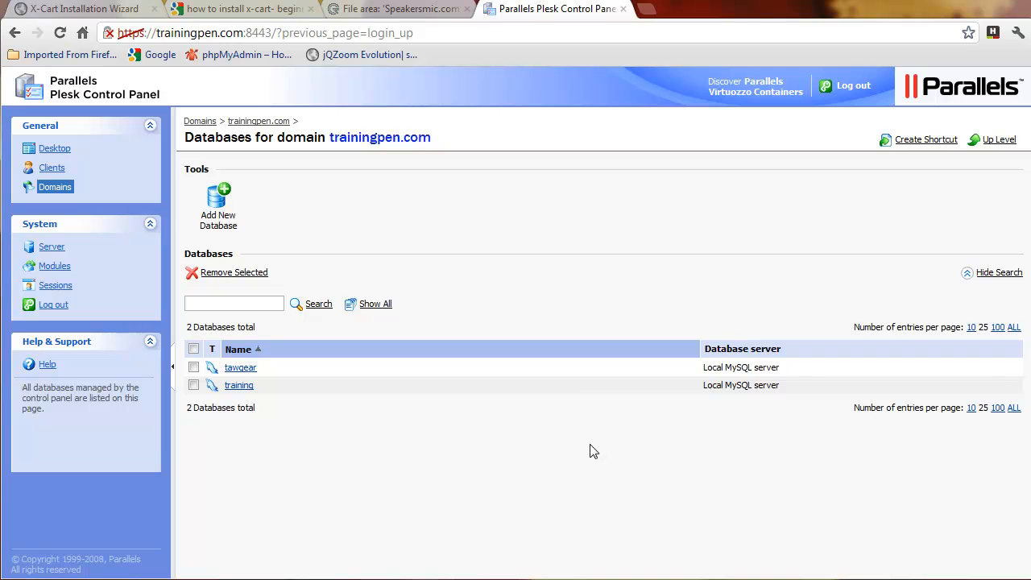
Step: Remove the old tawgear and training databases from trainingpen.com
{"action": "left_click", "coordinate": [193, 349]}
{"action": "left_click", "coordinate": [205, 272]}
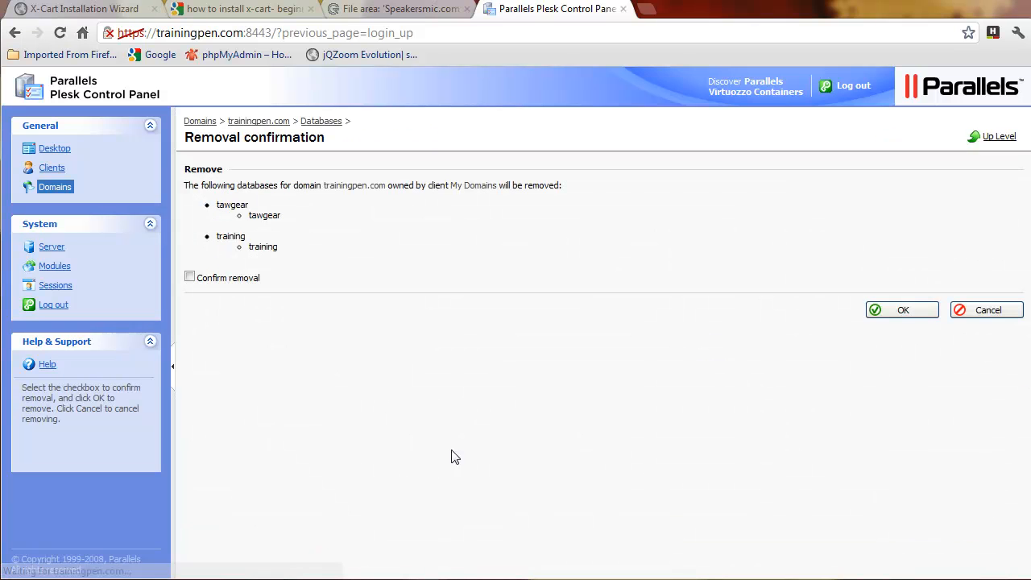
{"action": "left_click", "coordinate": [189, 277]}
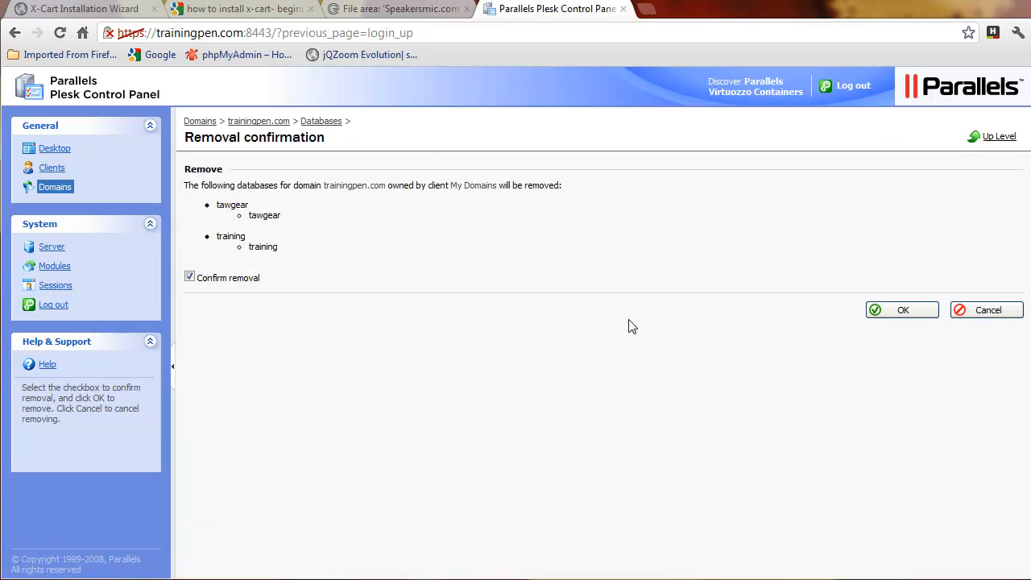
{"action": "left_click", "coordinate": [900, 310]}
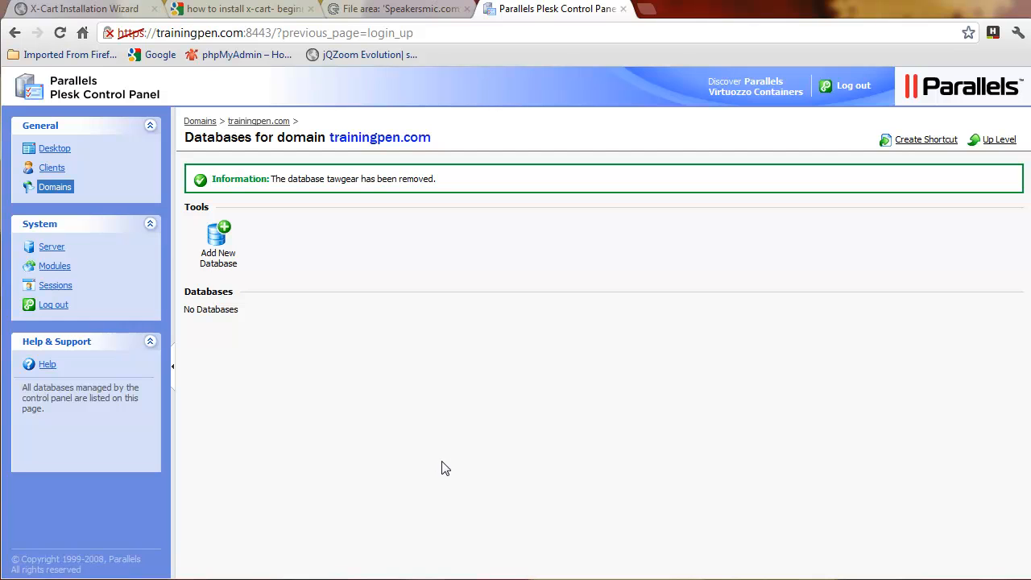
Step: Create a new empty MySQL database named 'training'
{"action": "left_click", "coordinate": [217, 243]}
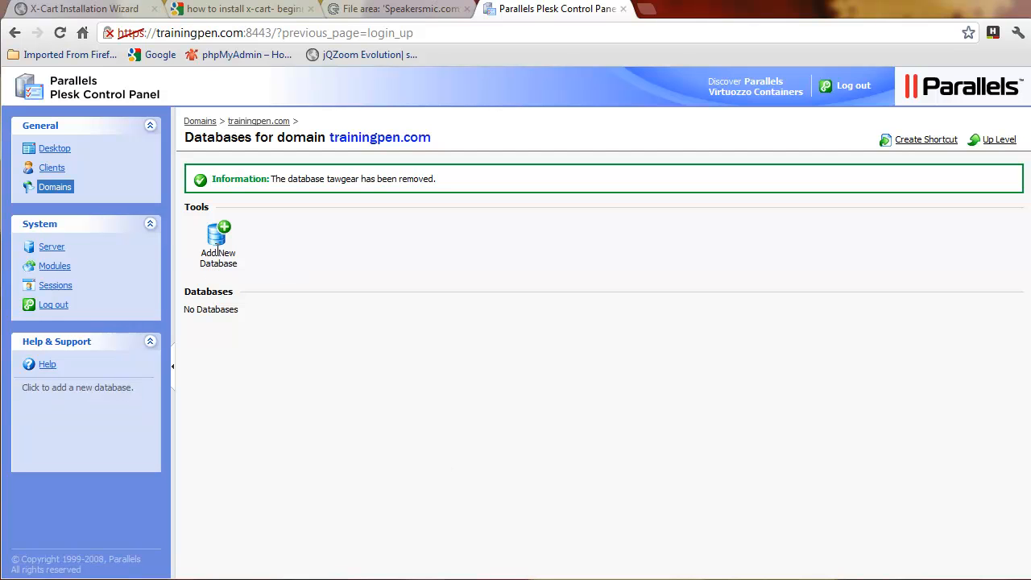
{"action": "left_click", "coordinate": [434, 196]}
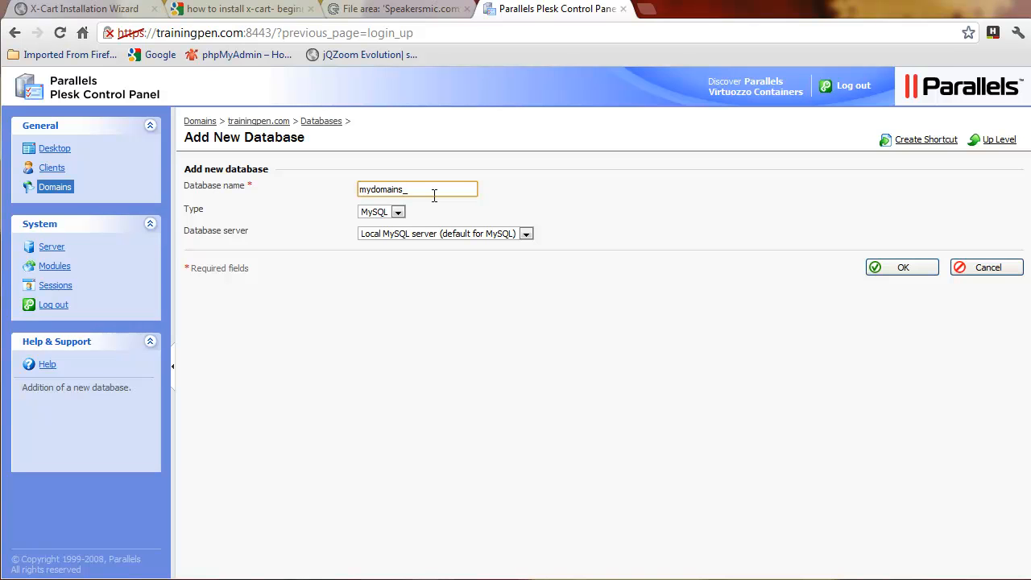
{"action": "double_click", "coordinate": [434, 195]}
{"action": "type", "text": "training"}
{"action": "left_click", "coordinate": [901, 272]}
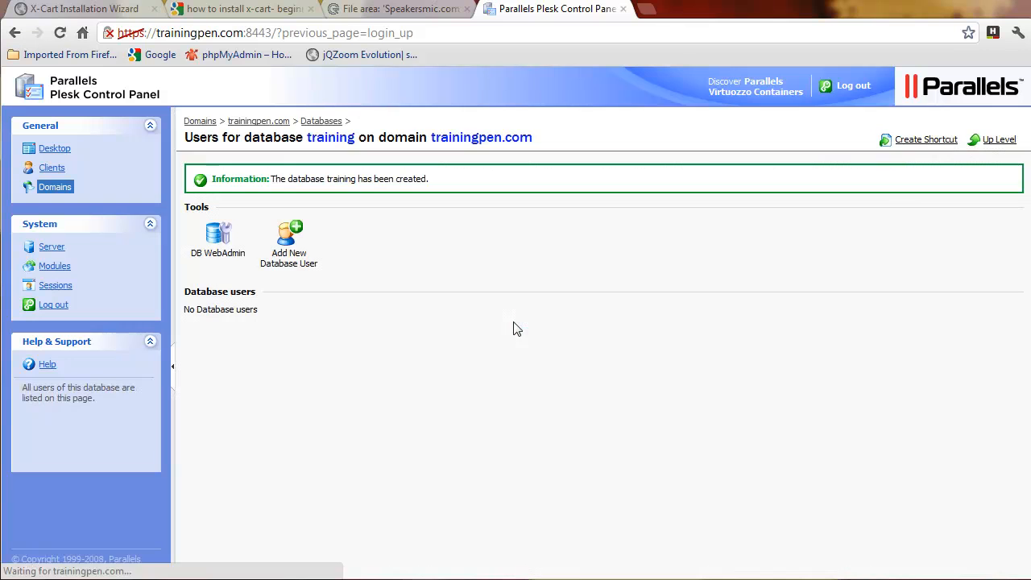
Step: Add database user 'traininguser' with a confirmed password to the training database
{"action": "left_click", "coordinate": [292, 253]}
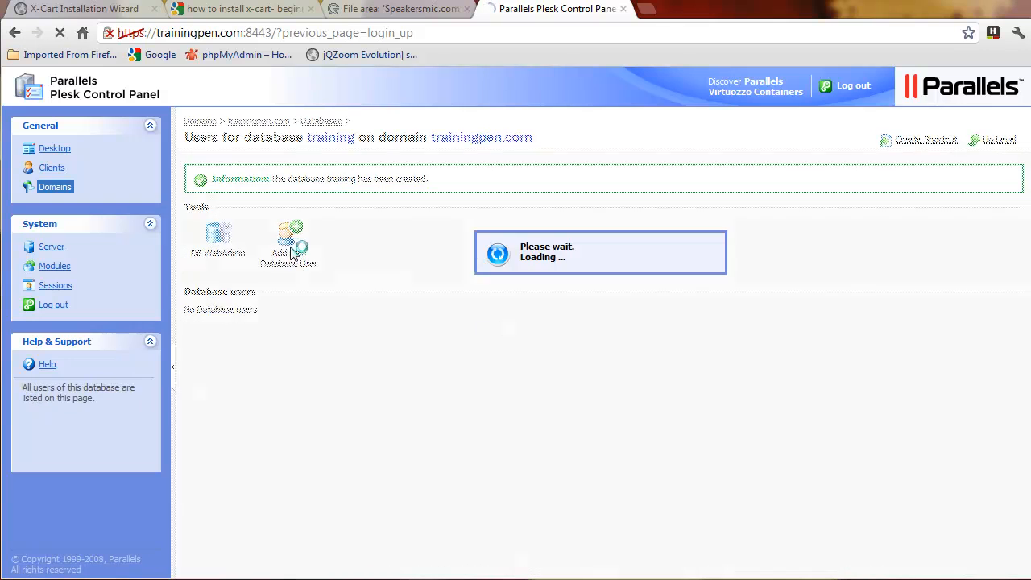
{"action": "left_click", "coordinate": [391, 190]}
{"action": "type", "text": "traininguser"}
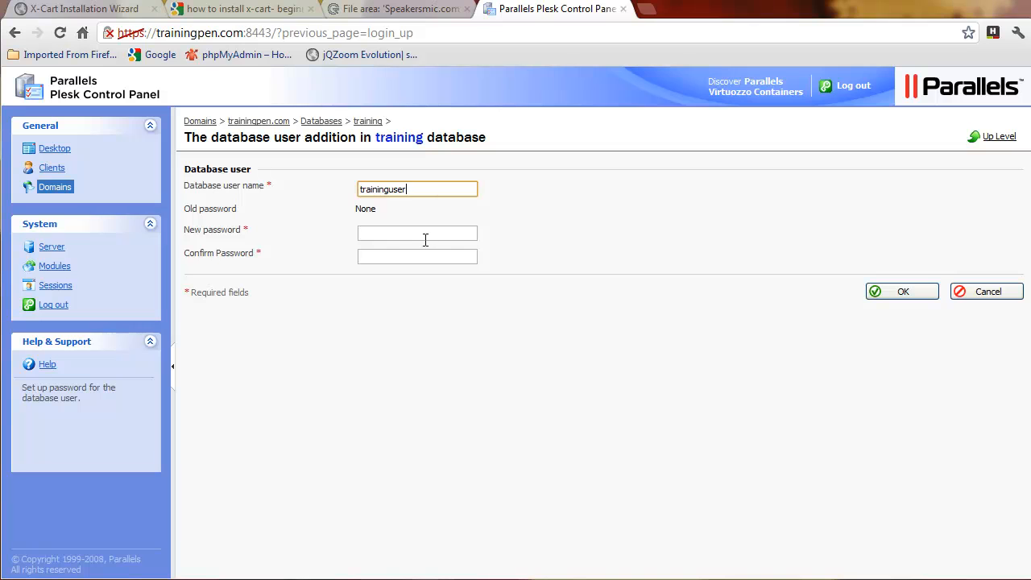
{"action": "left_click", "coordinate": [395, 232]}
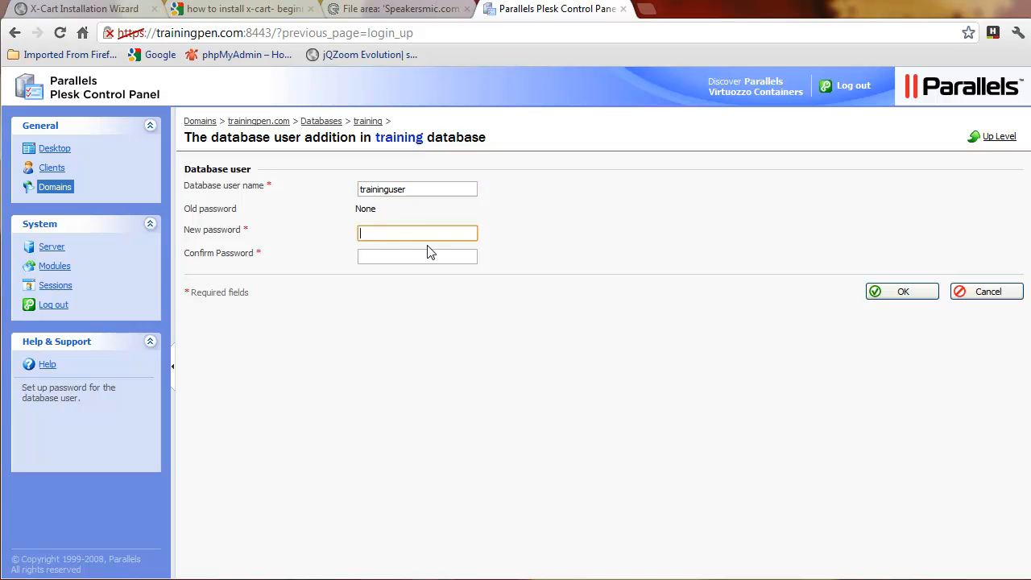
{"action": "type", "text": "••••••"}
{"action": "left_click", "coordinate": [429, 252]}
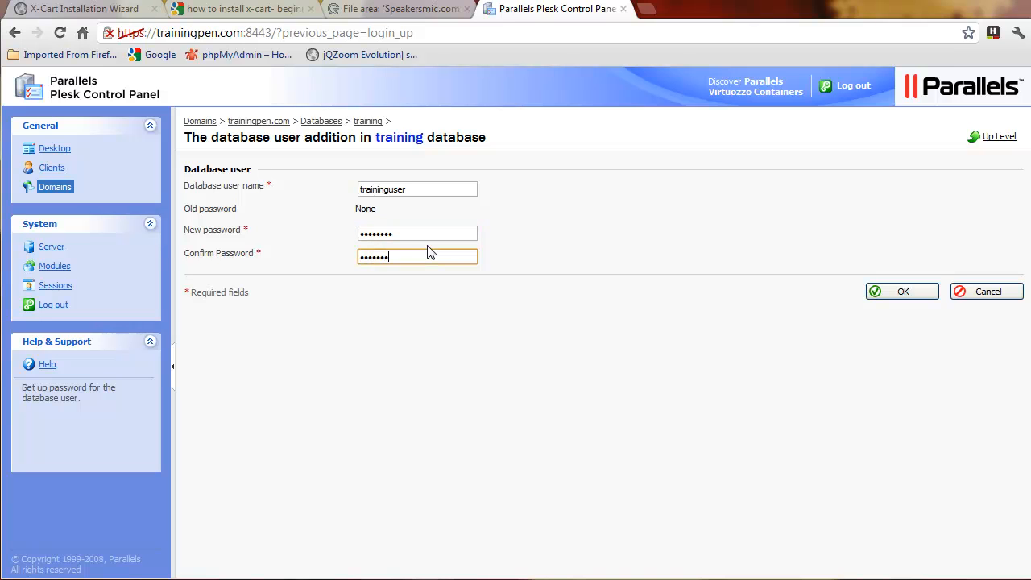
{"action": "left_click", "coordinate": [900, 292]}
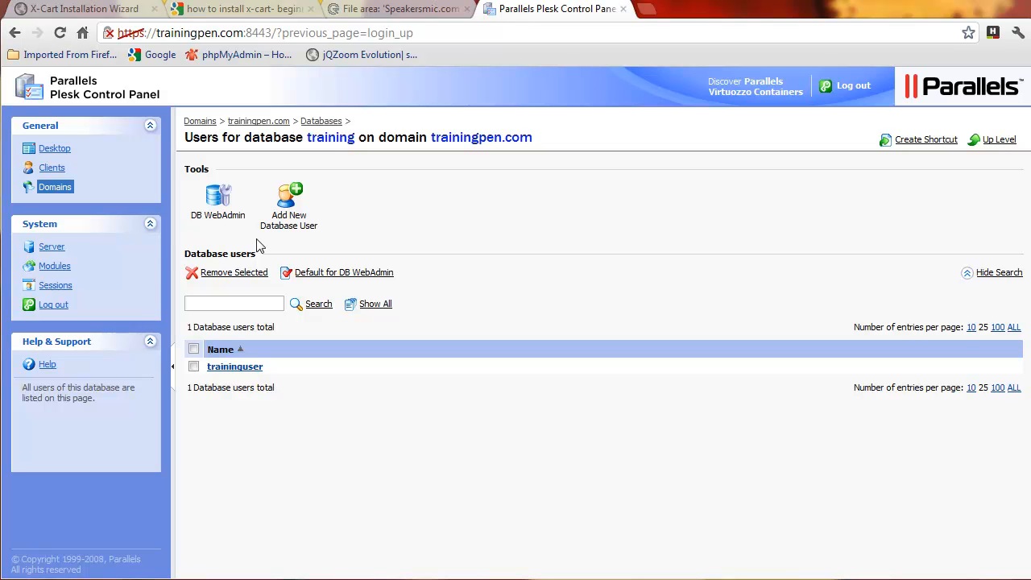
Step: Check in phpMyAdmin that the training database has no tables, then close the window
{"action": "left_click", "coordinate": [225, 208]}
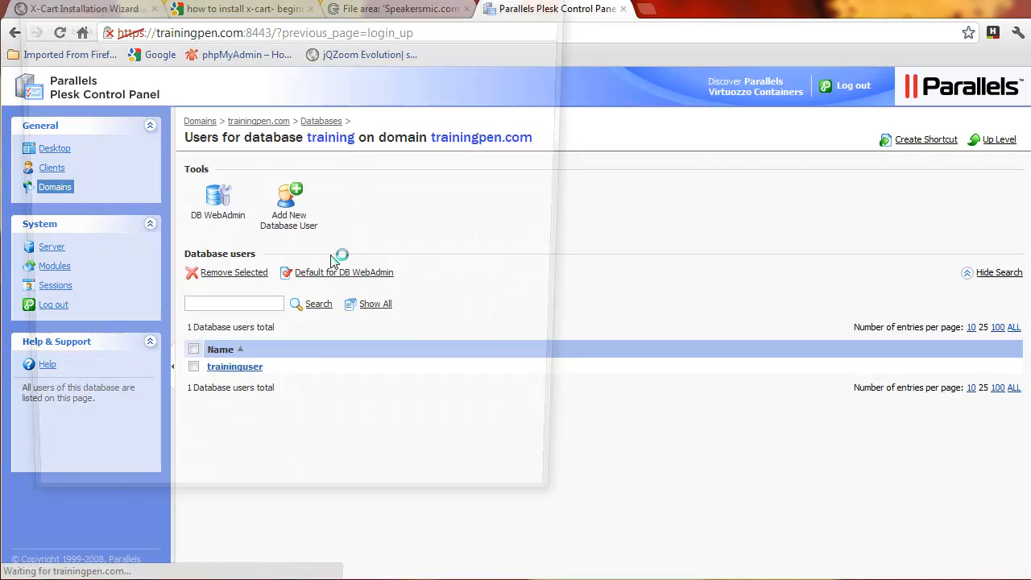
{"action": "left_click_drag", "start_coordinate": [351, 6], "coordinate": [517, 25]}
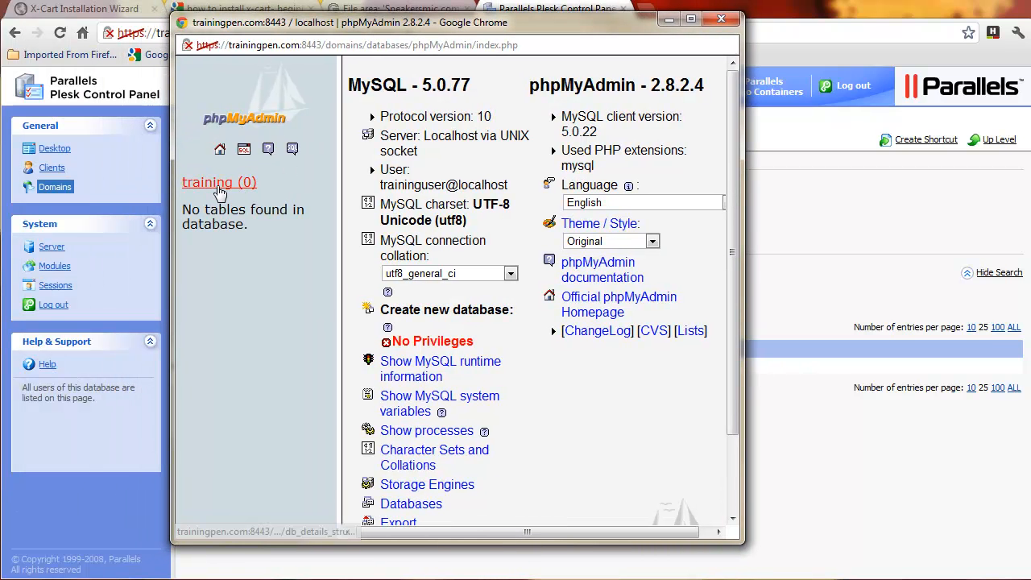
{"action": "left_click", "coordinate": [720, 19]}
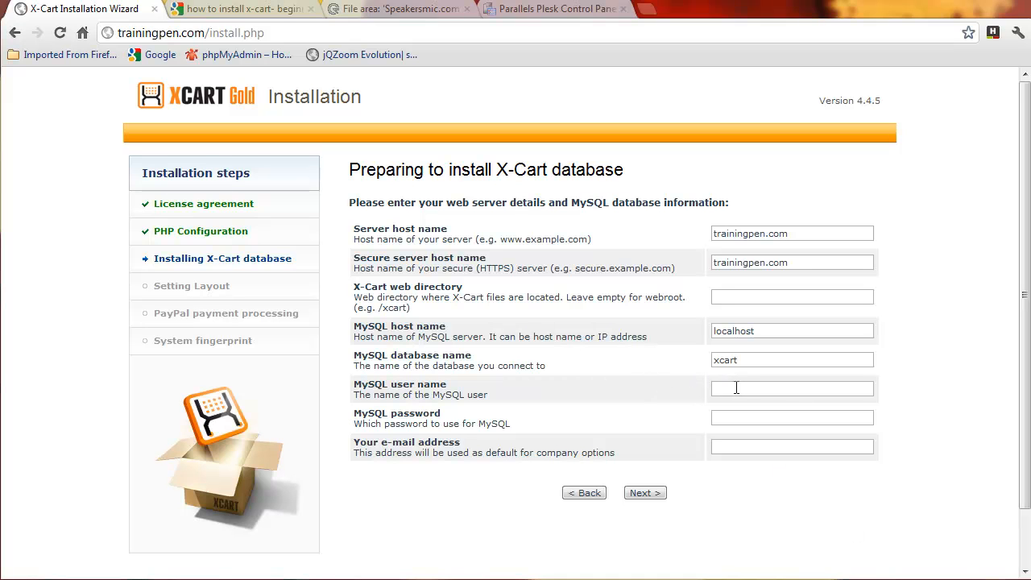
Step: Fill the MySQL fields, replacing the database name xcart with 'training'
{"action": "left_click", "coordinate": [736, 388]}
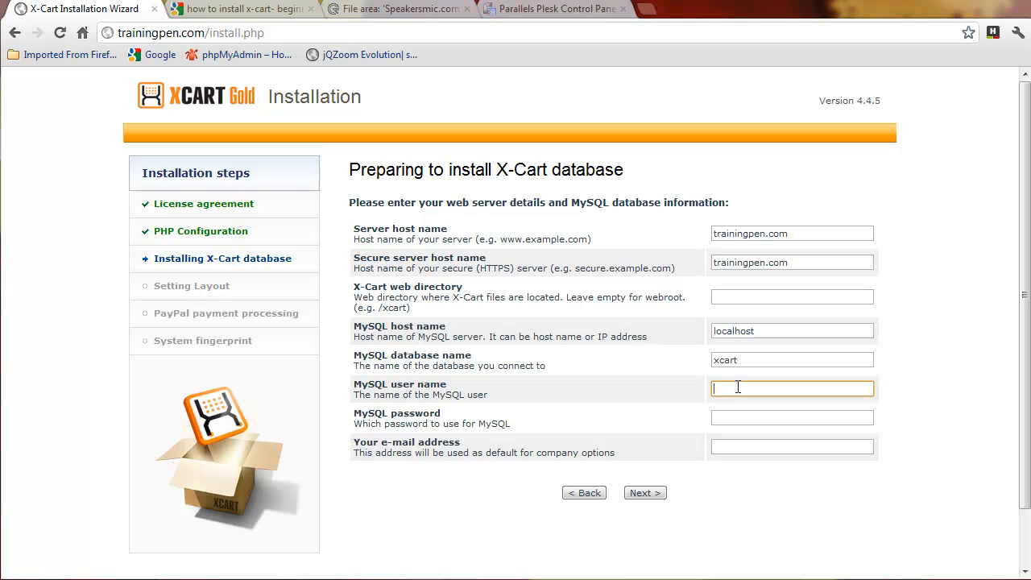
{"action": "type", "text": "training"}
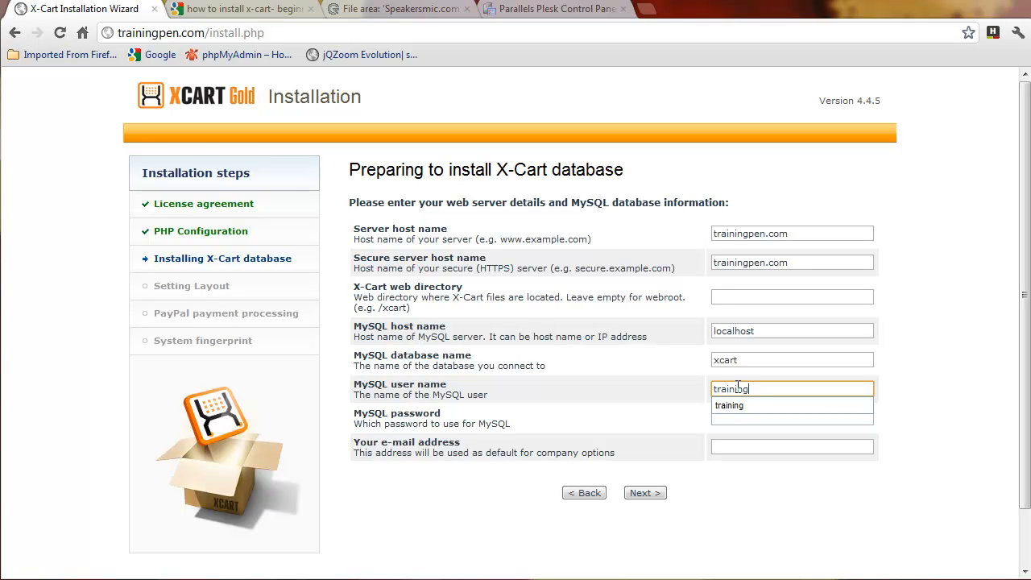
{"action": "key", "text": "Tab"}
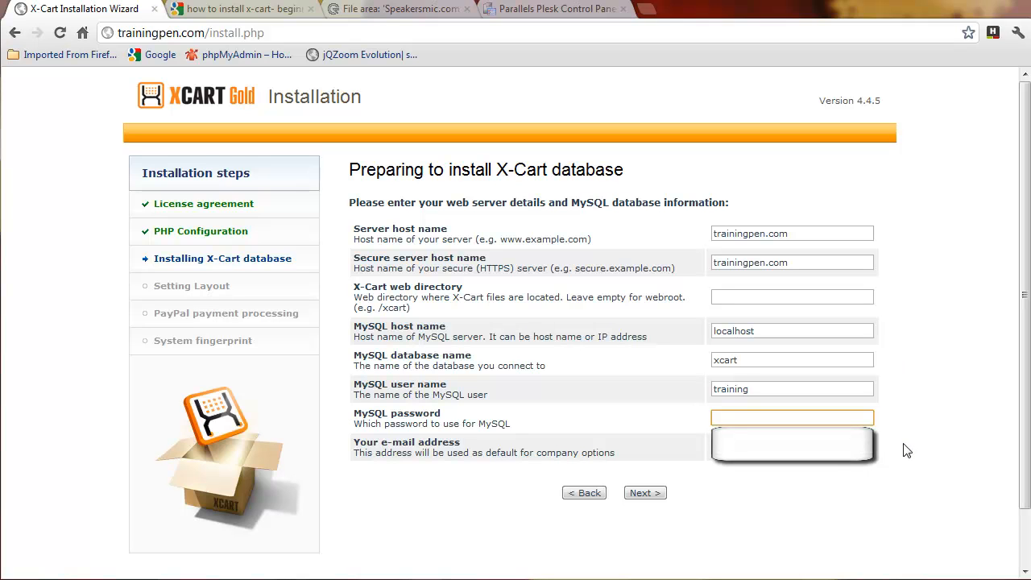
{"action": "type", "text": "traininguser"}
{"action": "key", "text": "Tab"}
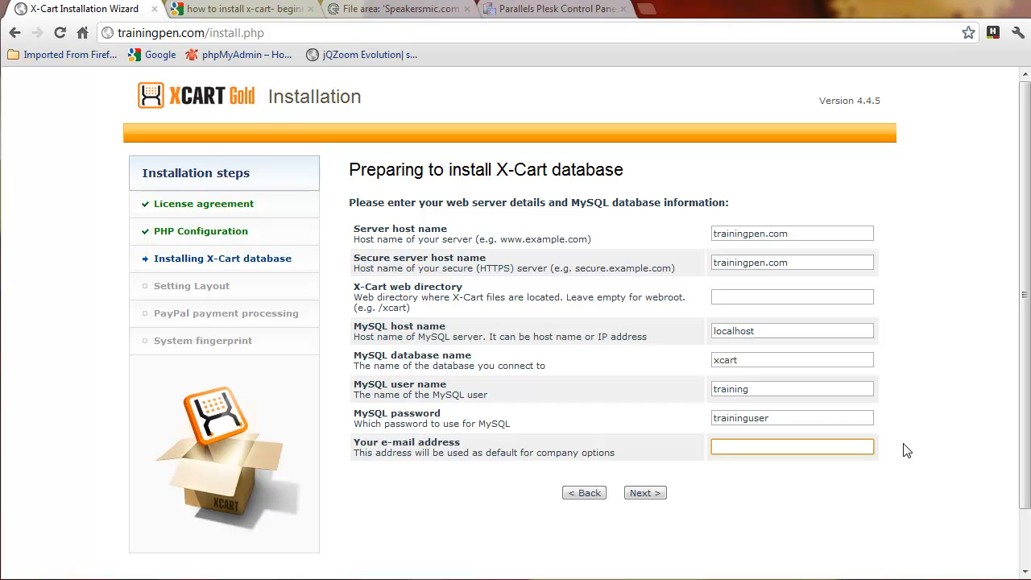
{"action": "key", "text": "shift+Tab"}
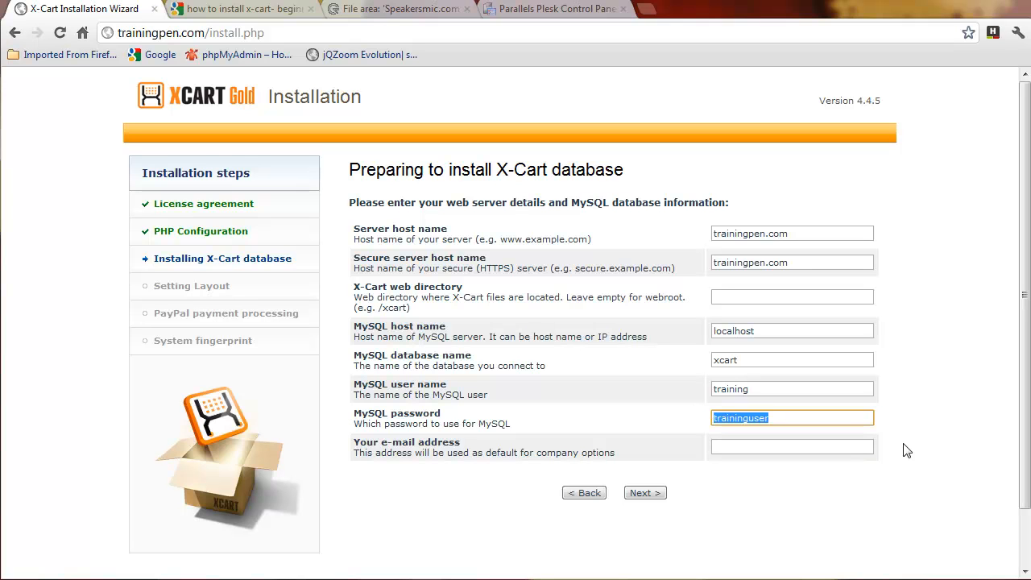
{"action": "double_click", "coordinate": [757, 361]}
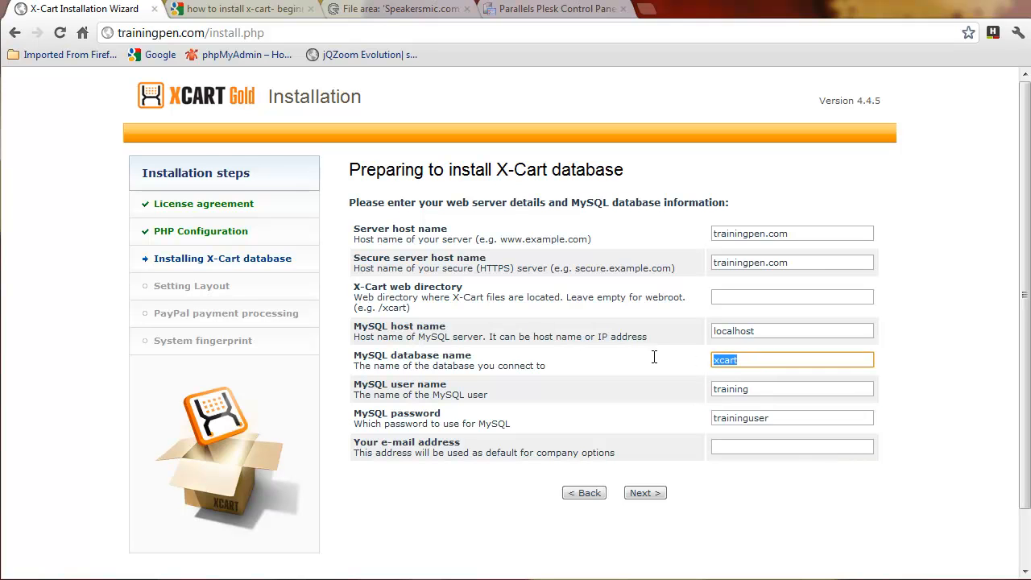
{"action": "type", "text": "training"}
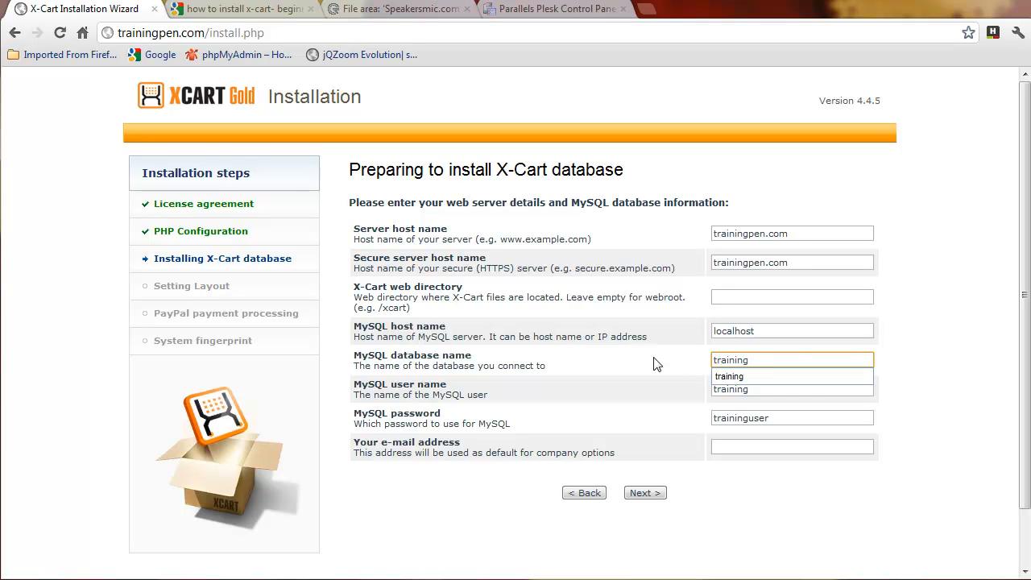
Step: Set the MySQL user name to 'traininguser' and enter its password
{"action": "key", "text": "Tab"}
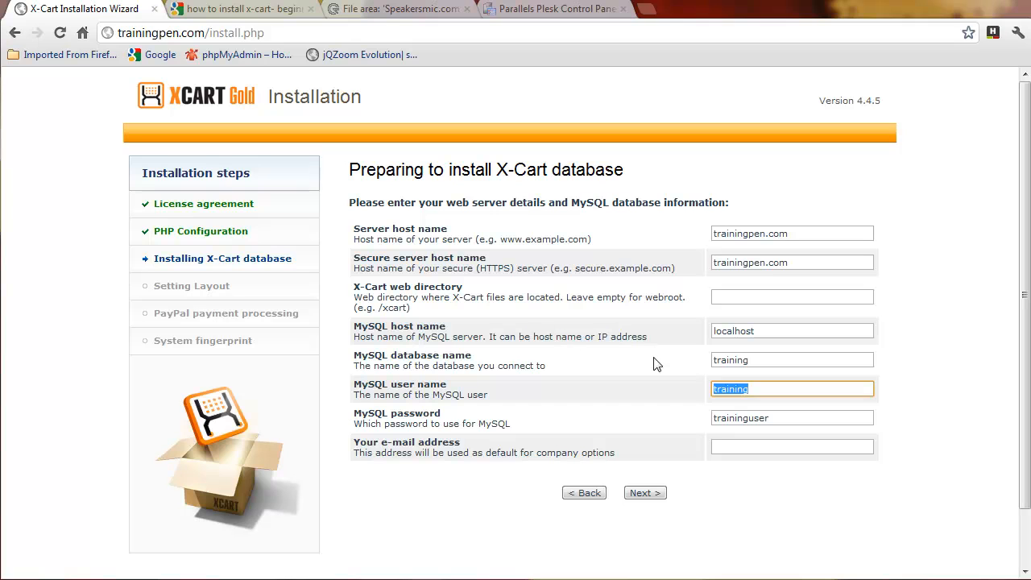
{"action": "key", "text": "Right"}
{"action": "key", "text": "Tab"}
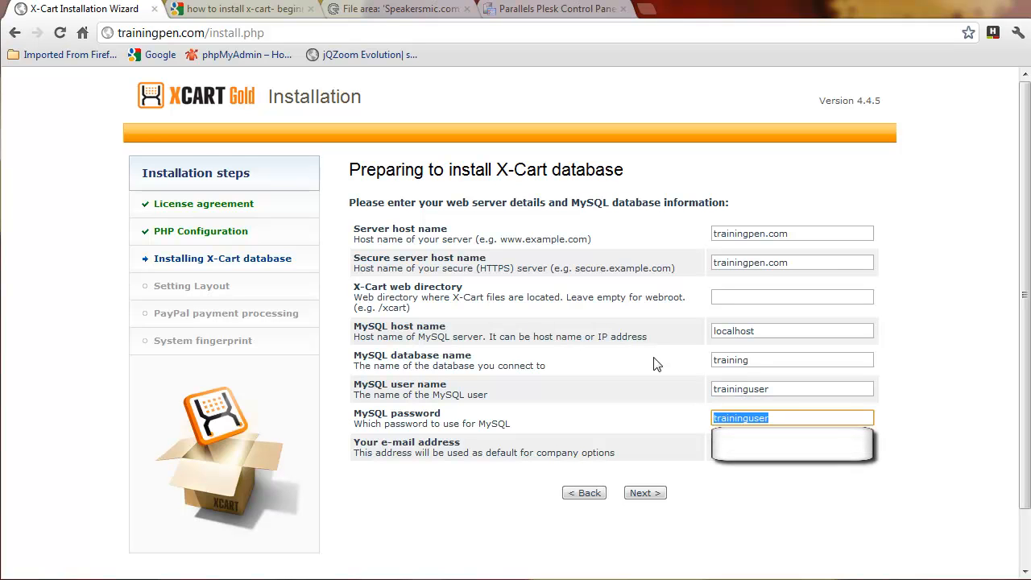
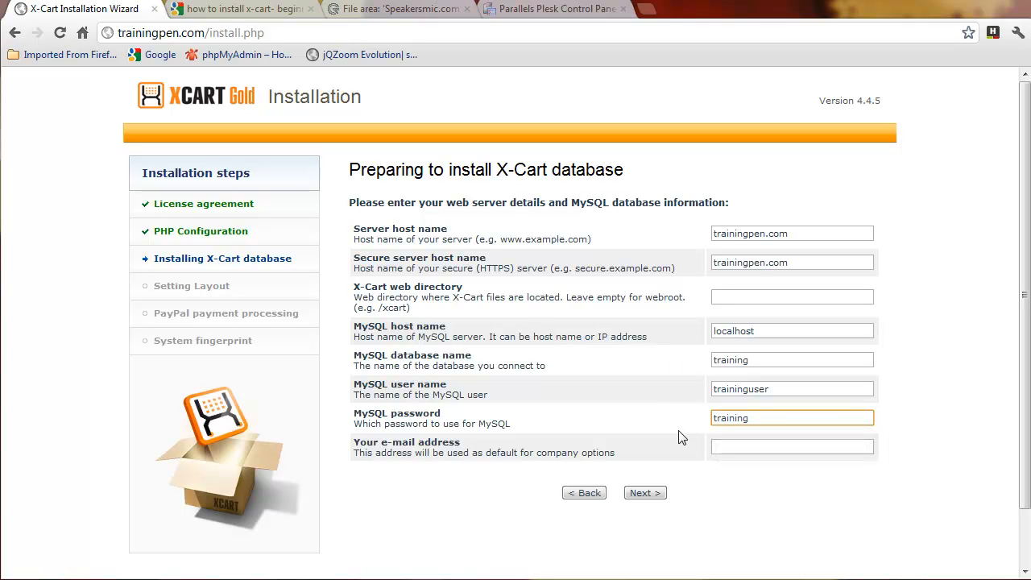
Step: Enter the administrator's e-mail address and submit the database details
{"action": "left_click", "coordinate": [752, 448]}
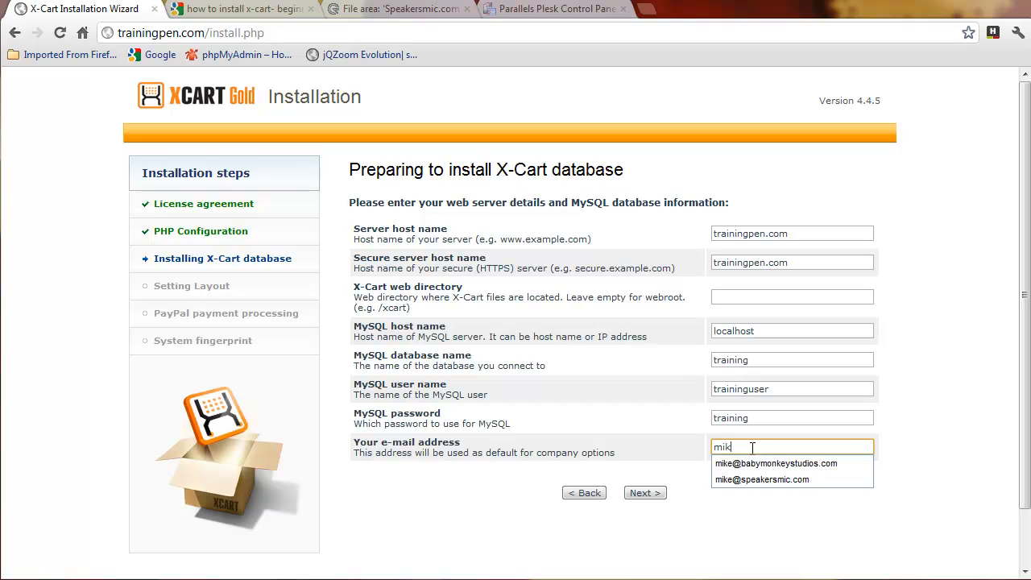
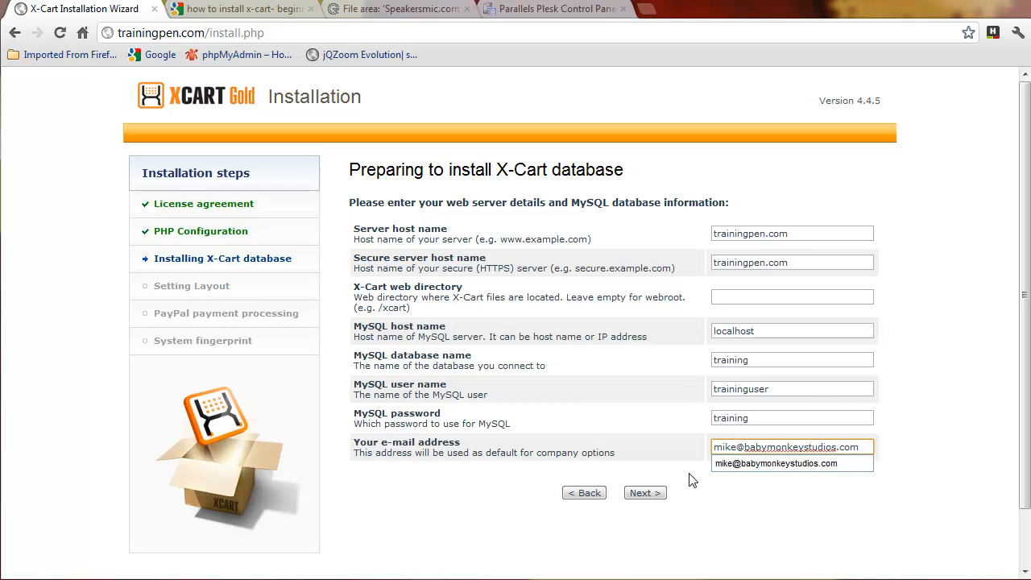
{"action": "left_click", "coordinate": [644, 493]}
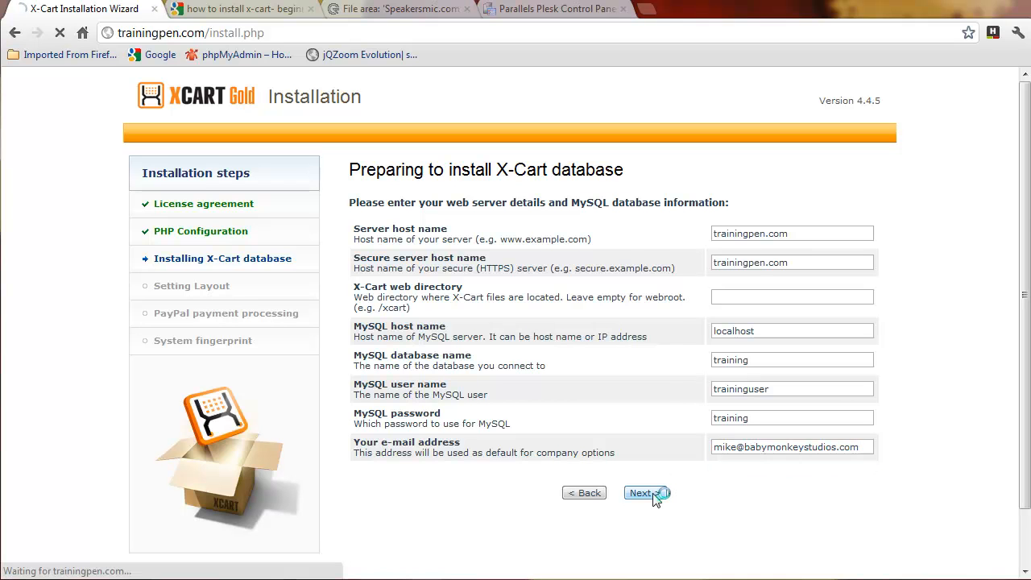
Step: Choose United States for both the States table and Configuration settings
{"action": "scroll", "coordinate": [602, 469], "scroll_direction": "down", "scroll_amount": 2}
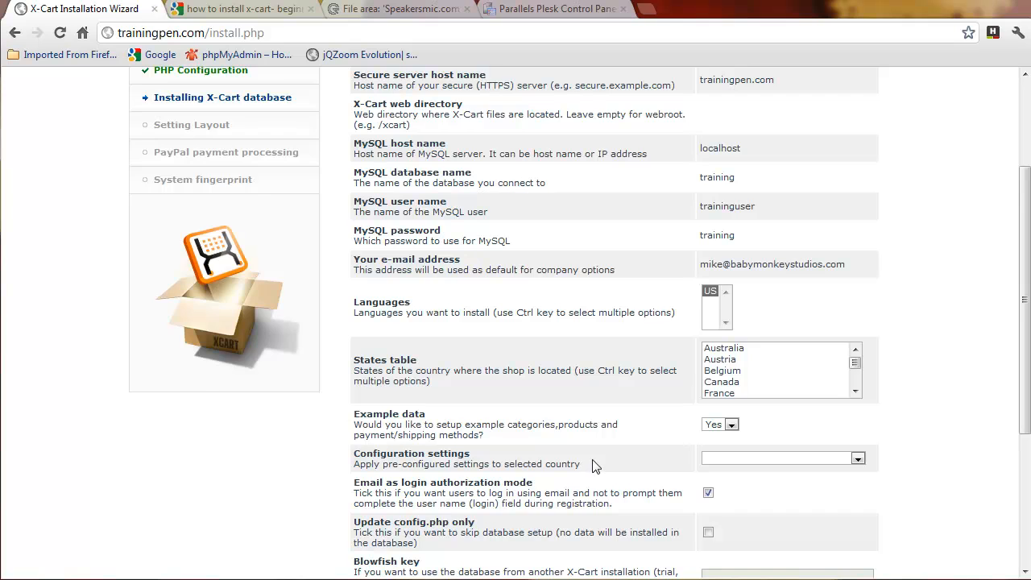
{"action": "scroll", "coordinate": [590, 466], "scroll_direction": "up", "scroll_amount": 2}
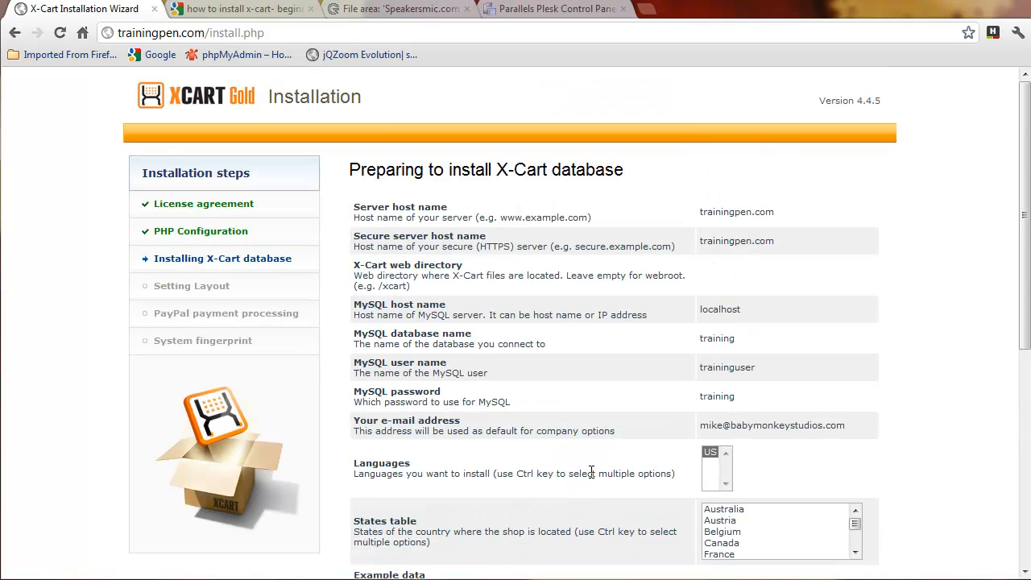
{"action": "scroll", "coordinate": [594, 469], "scroll_direction": "down", "scroll_amount": 2}
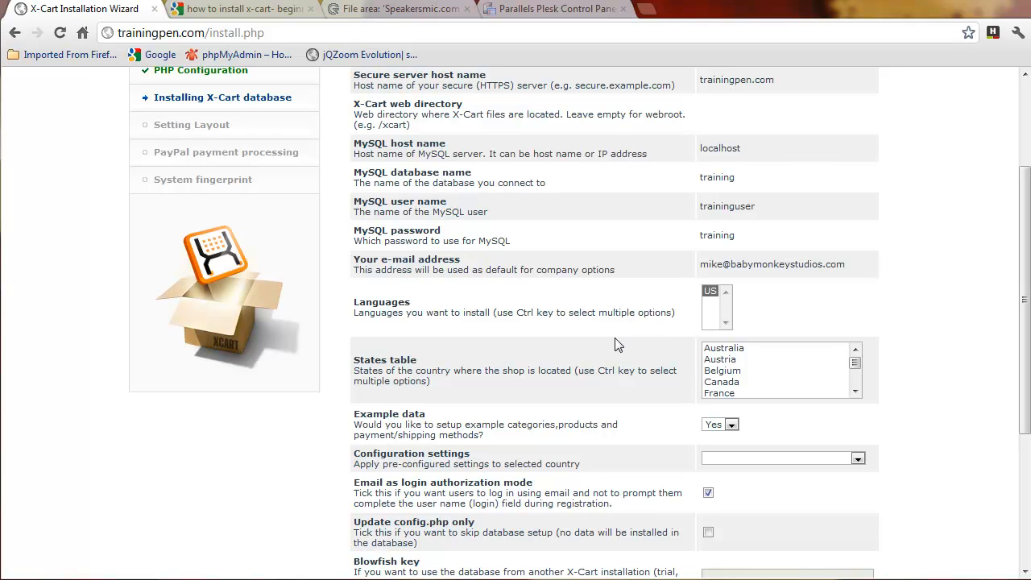
{"action": "left_click_drag", "start_coordinate": [855, 363], "coordinate": [860, 383]}
{"action": "left_click", "coordinate": [733, 393]}
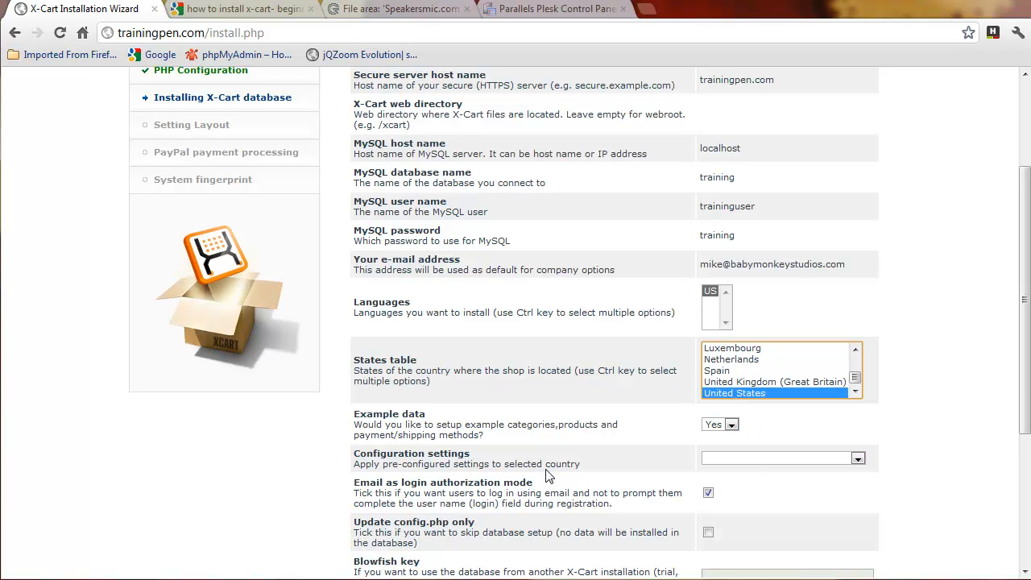
{"action": "scroll", "coordinate": [550, 477], "scroll_direction": "down", "scroll_amount": 2}
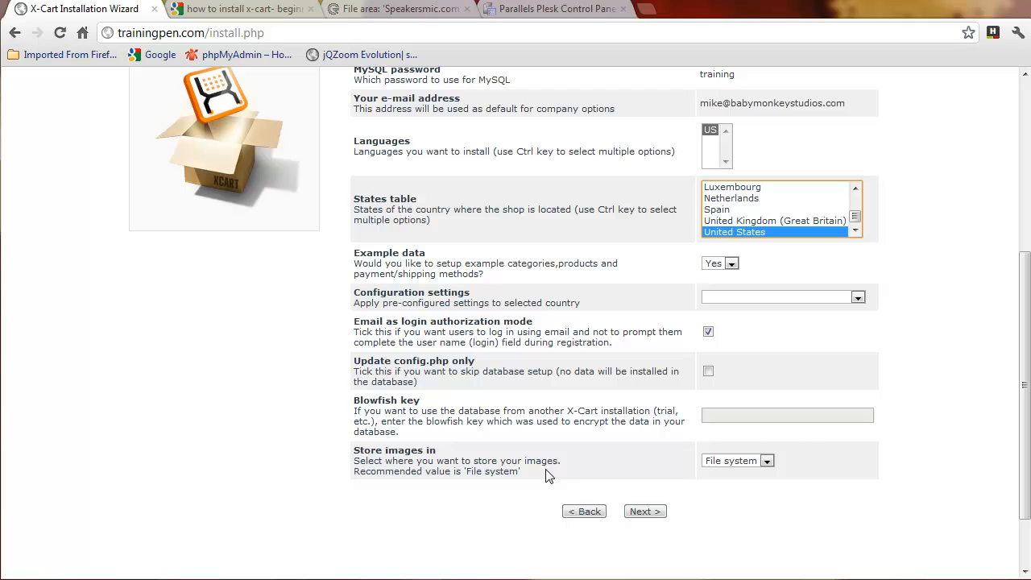
{"action": "left_click", "coordinate": [857, 297]}
{"action": "left_click", "coordinate": [756, 355]}
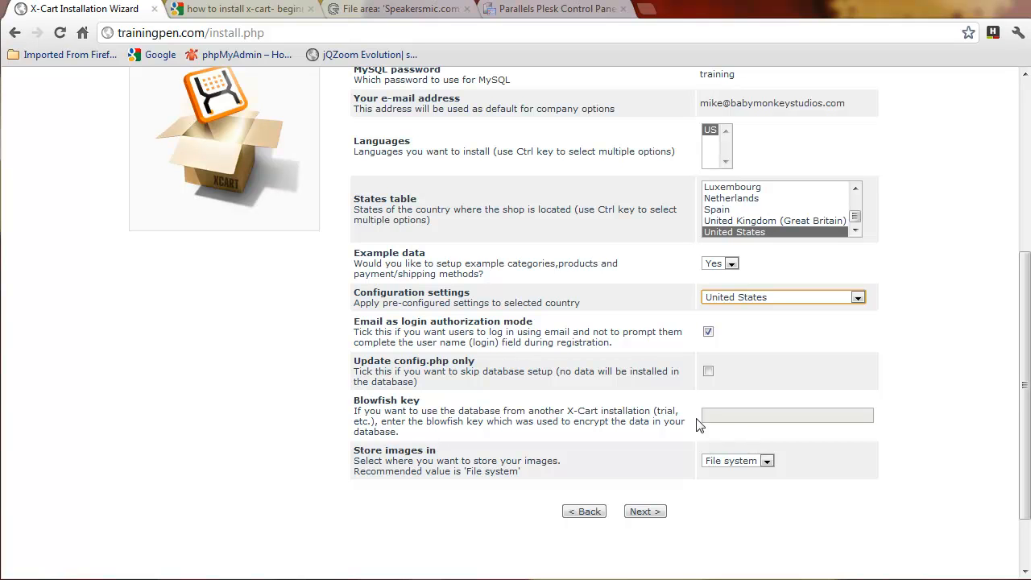
Step: Keep images stored in the file system and start the database installation
{"action": "left_click", "coordinate": [767, 460]}
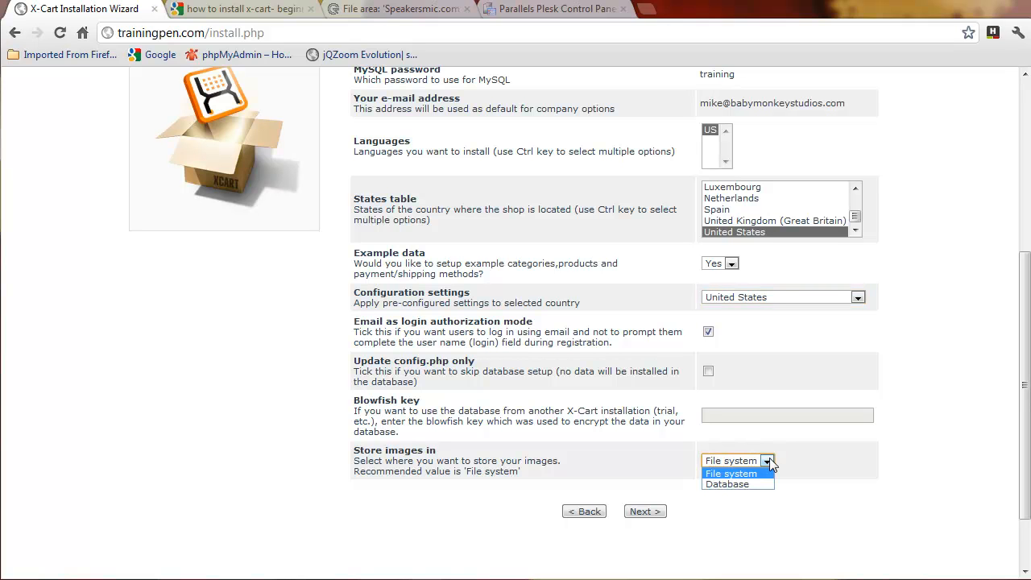
{"action": "left_click", "coordinate": [813, 483]}
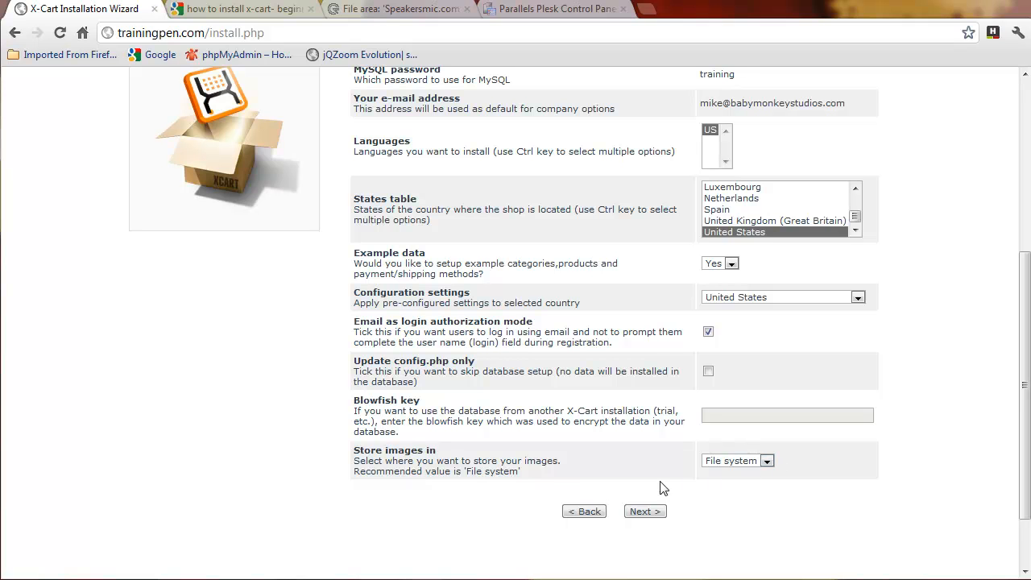
{"action": "left_click", "coordinate": [767, 460]}
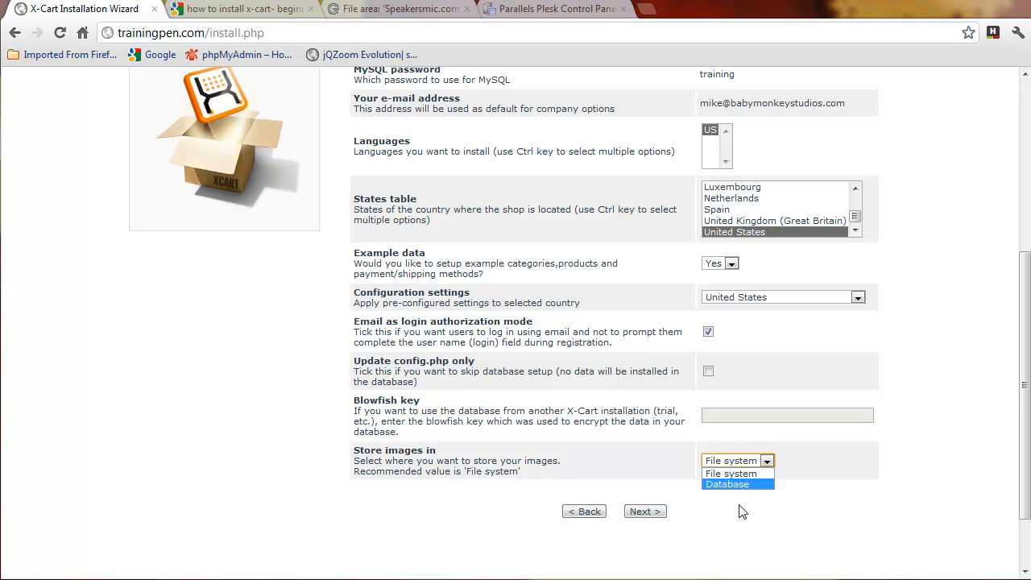
{"action": "left_click", "coordinate": [807, 515]}
{"action": "left_click", "coordinate": [647, 512]}
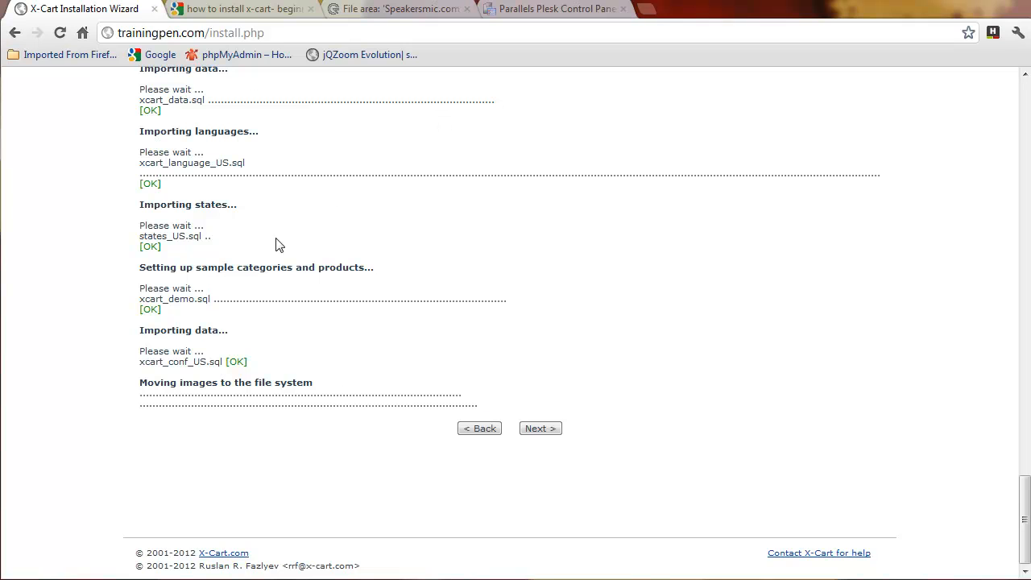
Step: Continue past the database import and pick the Light & Lucid (3-column) skin
{"action": "left_click", "coordinate": [542, 430]}
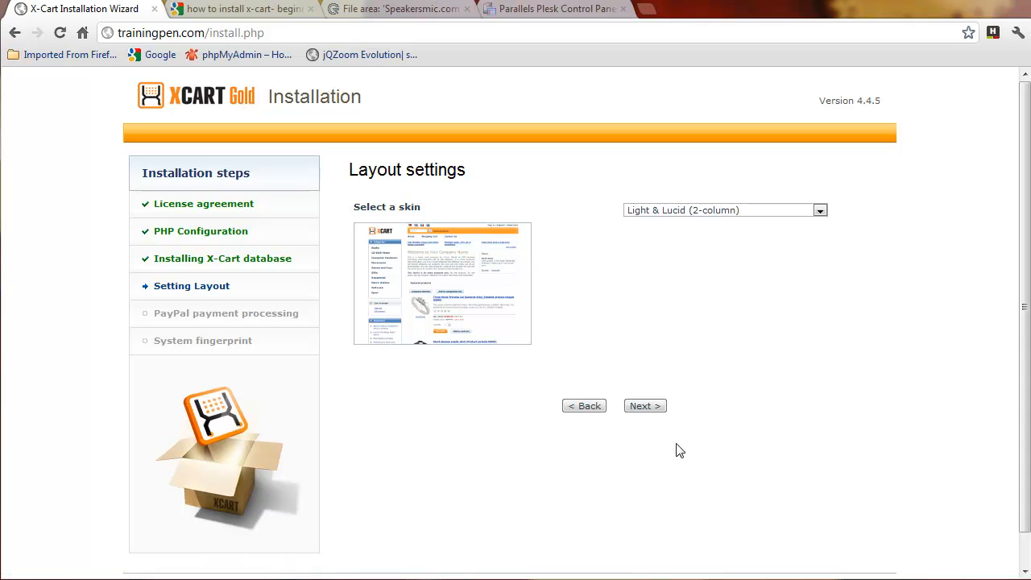
{"action": "left_click", "coordinate": [819, 210]}
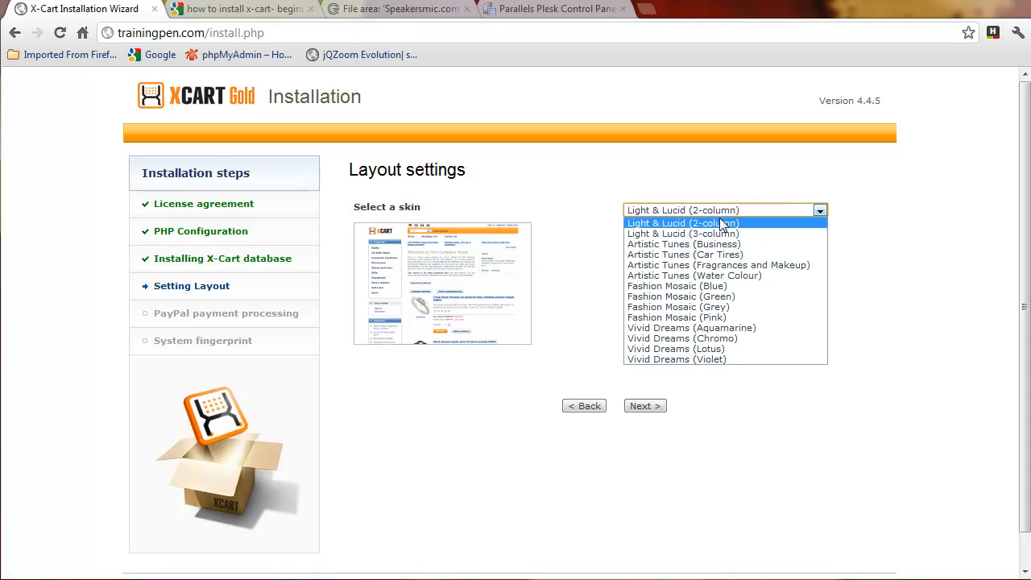
{"action": "left_click", "coordinate": [714, 235]}
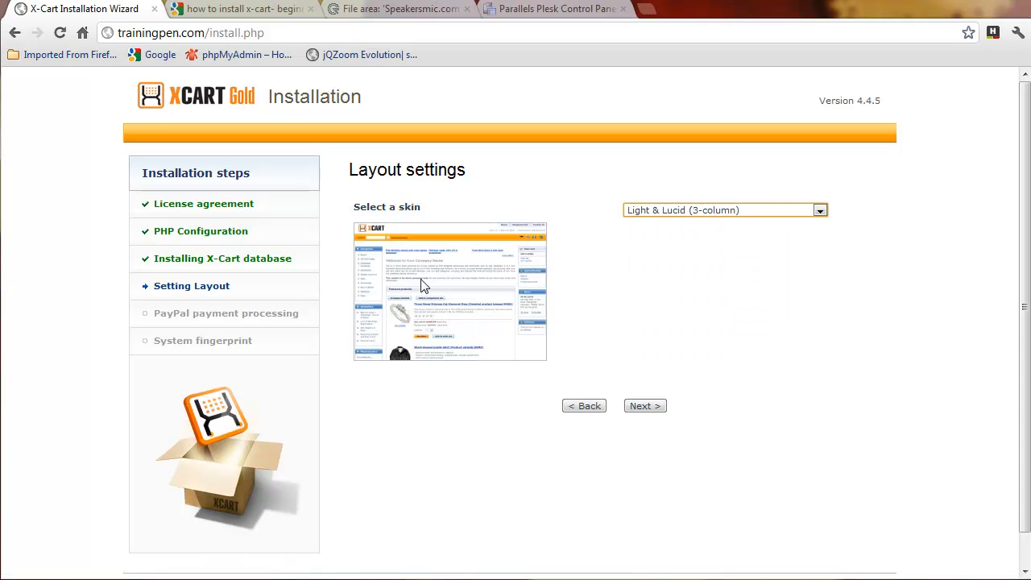
{"action": "left_click", "coordinate": [820, 211]}
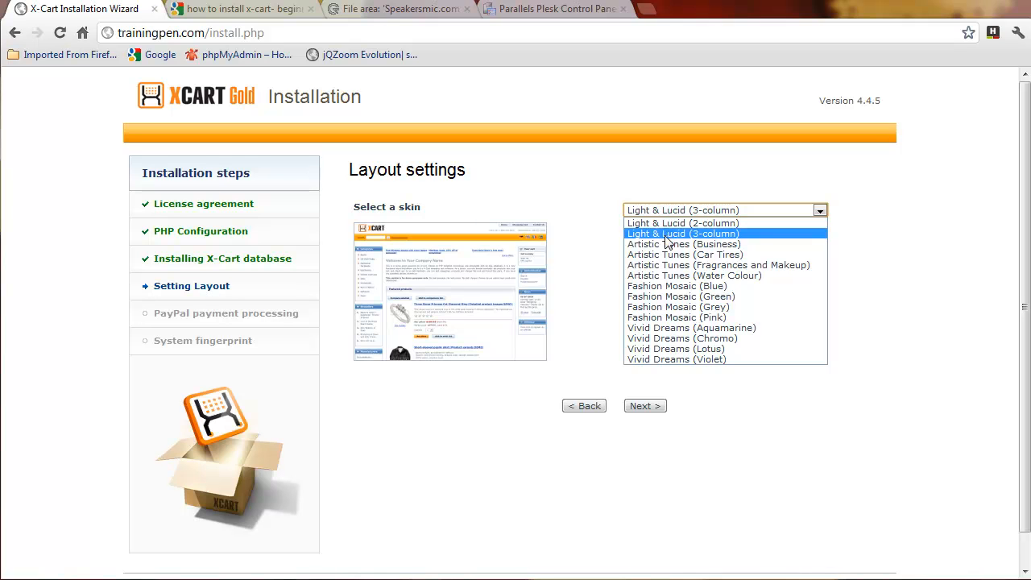
{"action": "left_click", "coordinate": [665, 238]}
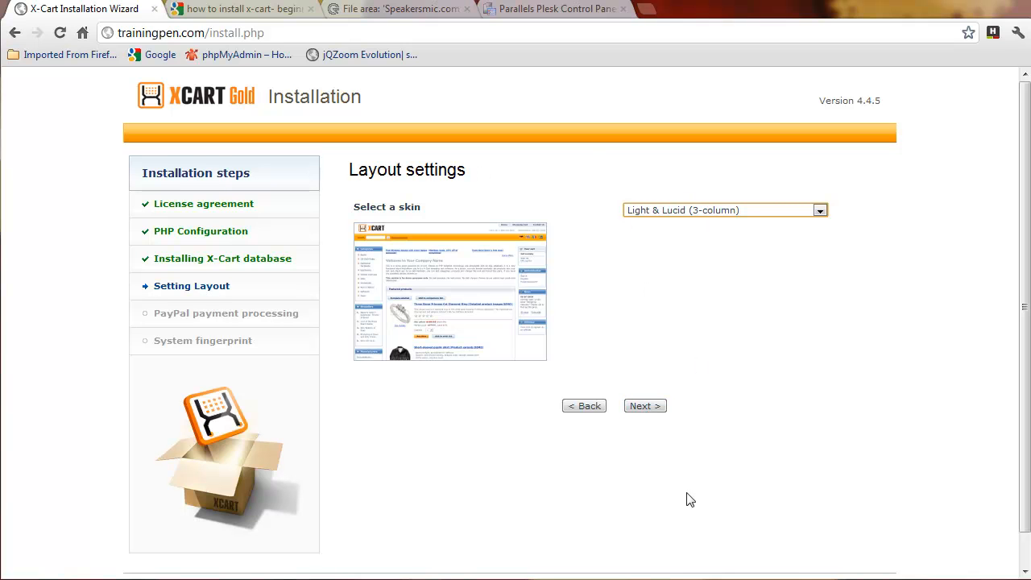
Step: Apply the store layout and continue with PayPal processing left off
{"action": "left_click", "coordinate": [651, 407]}
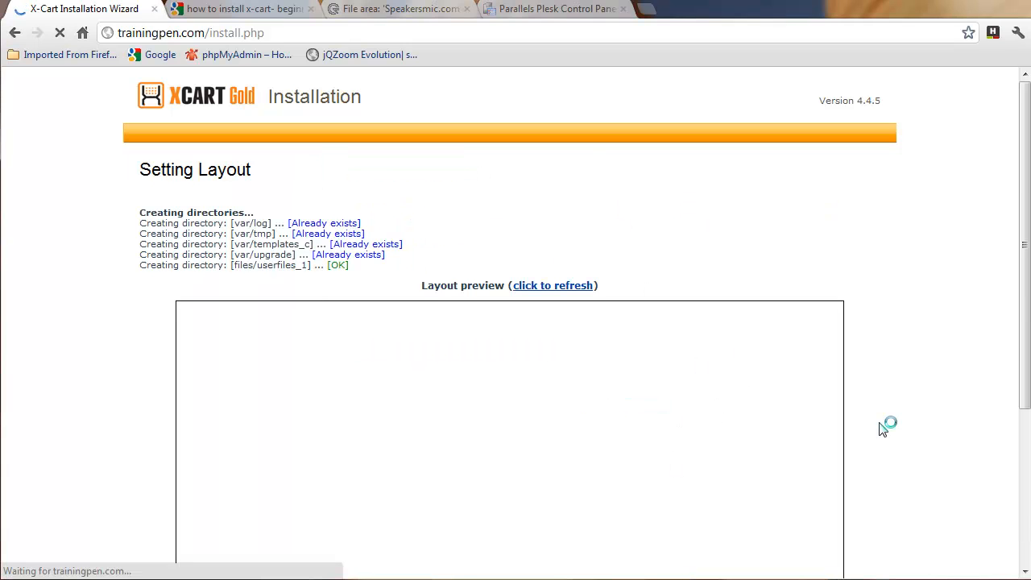
{"action": "scroll", "coordinate": [882, 428], "scroll_direction": "down", "scroll_amount": 2}
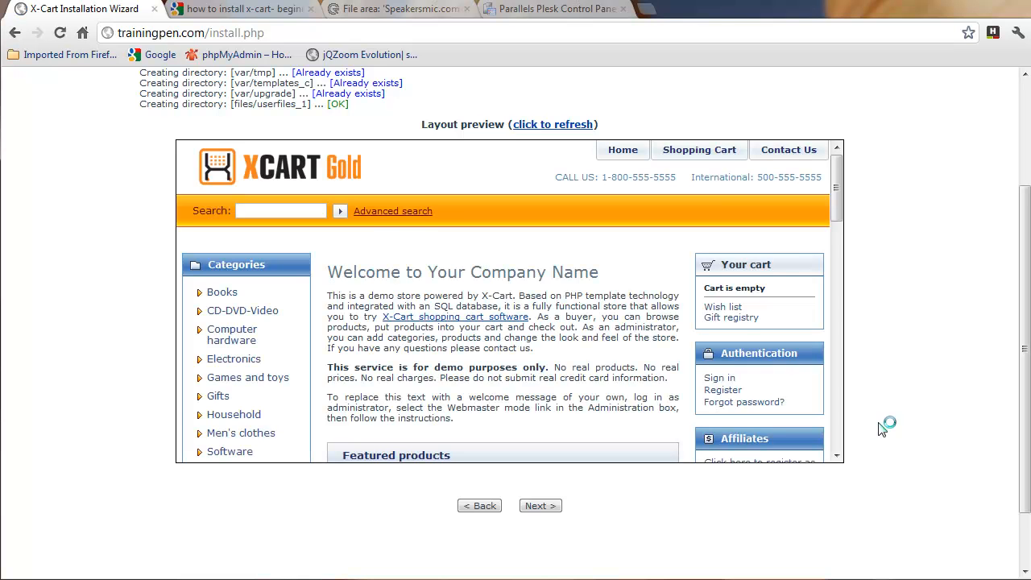
{"action": "left_click", "coordinate": [546, 510]}
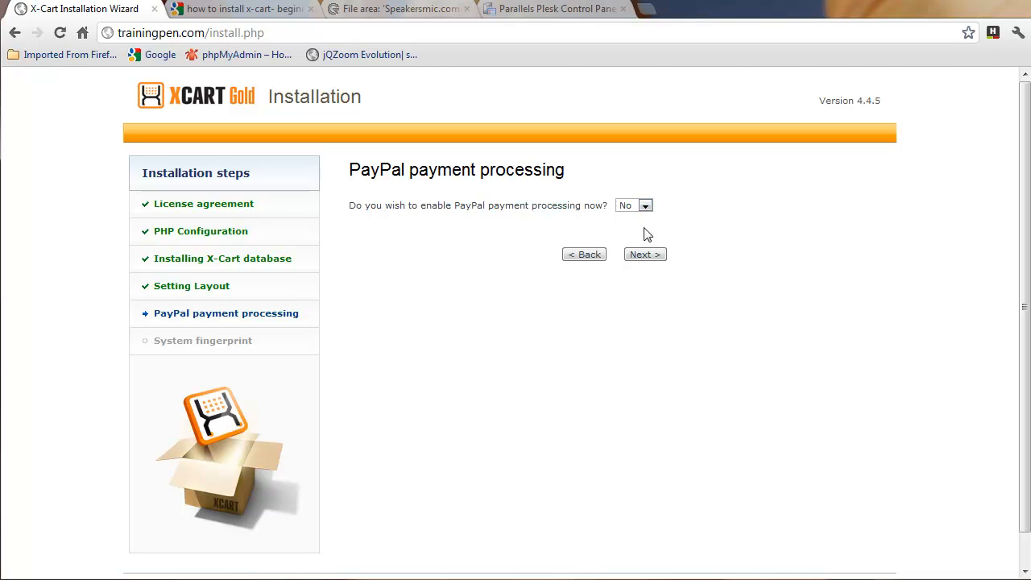
{"action": "left_click", "coordinate": [648, 255]}
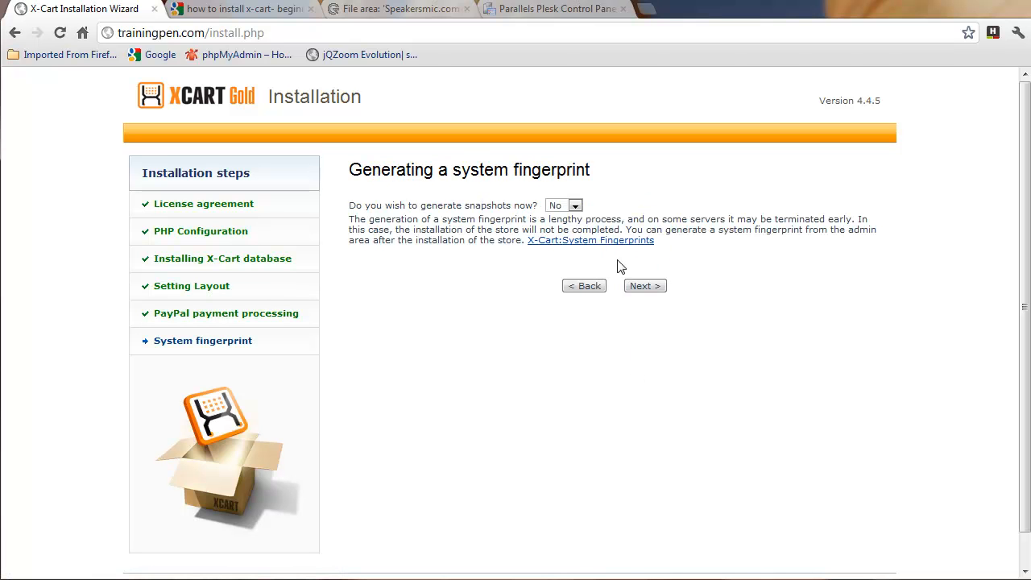
Step: Generate the system fingerprint and finish the installation
{"action": "left_click", "coordinate": [576, 207]}
{"action": "left_click", "coordinate": [649, 288]}
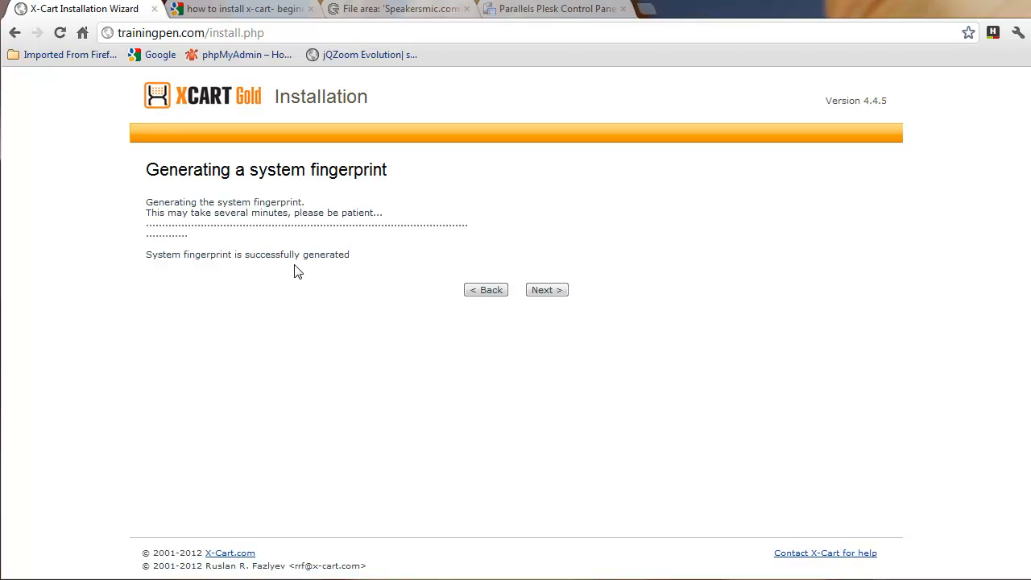
{"action": "left_click", "coordinate": [553, 291]}
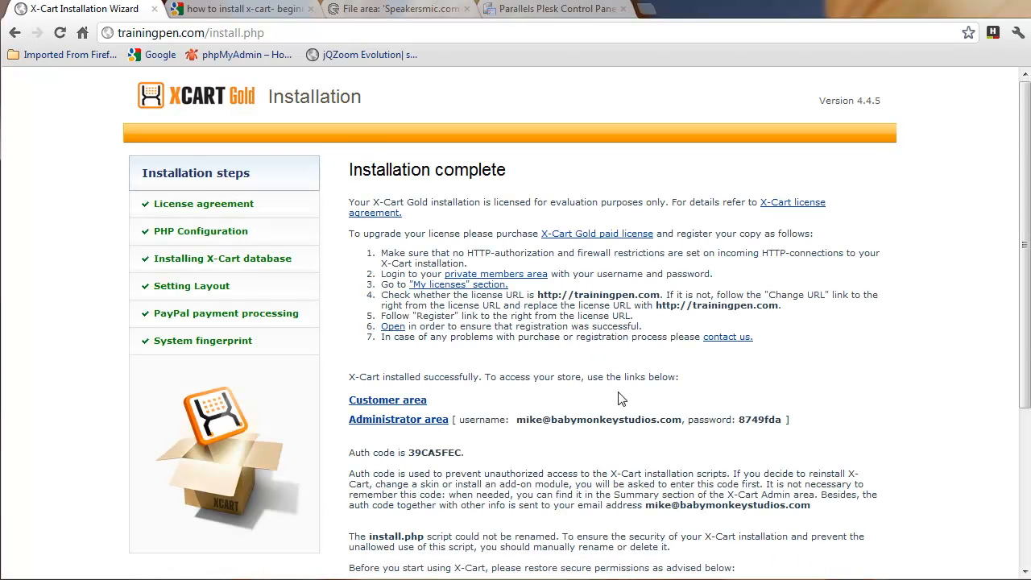
Step: Select the generated admin password and bring up opening options for the Administrator area link
{"action": "scroll", "coordinate": [616, 392], "scroll_direction": "down", "scroll_amount": 3}
{"action": "scroll", "coordinate": [618, 435], "scroll_direction": "up", "scroll_amount": 2}
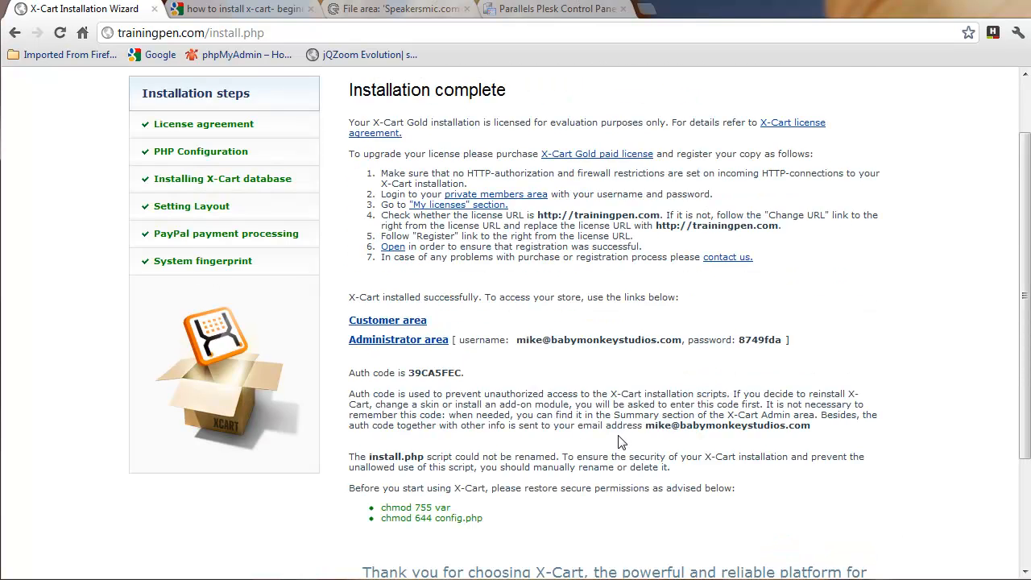
{"action": "scroll", "coordinate": [621, 441], "scroll_direction": "up", "scroll_amount": 1}
{"action": "scroll", "coordinate": [620, 441], "scroll_direction": "down", "scroll_amount": 2}
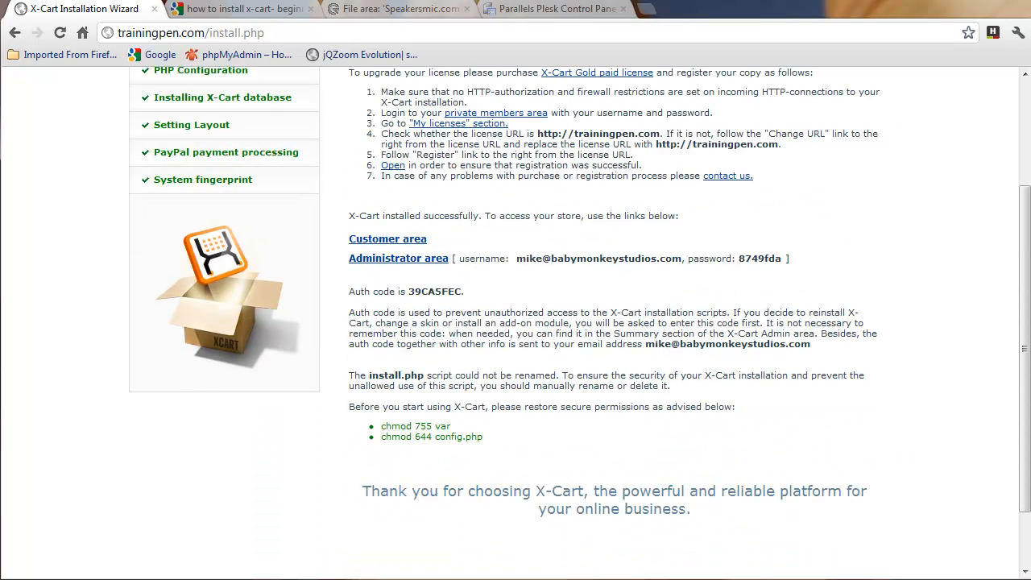
{"action": "scroll", "coordinate": [535, 451], "scroll_direction": "up", "scroll_amount": 2}
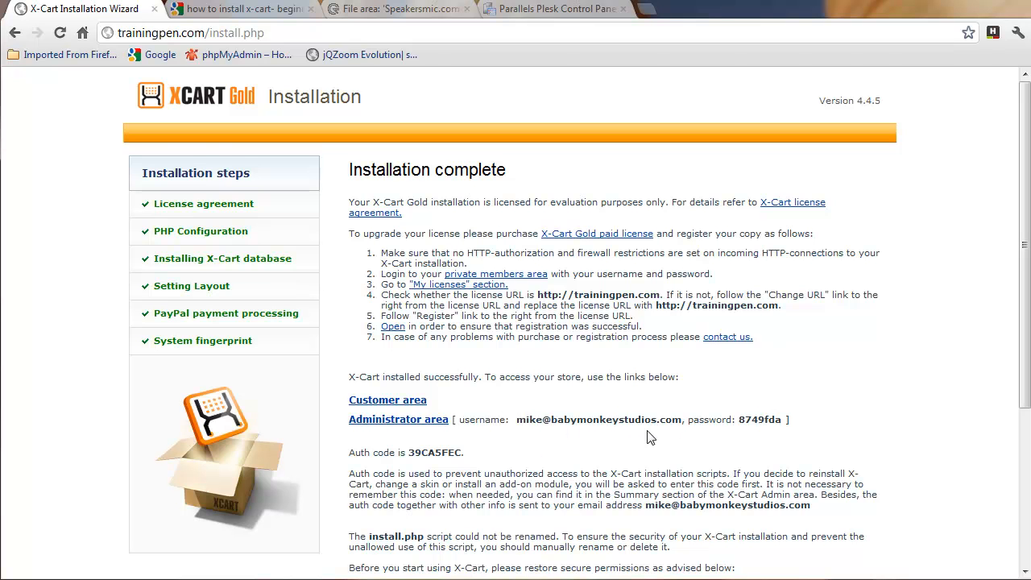
{"action": "left_click_drag", "start_coordinate": [740, 419], "coordinate": [781, 420]}
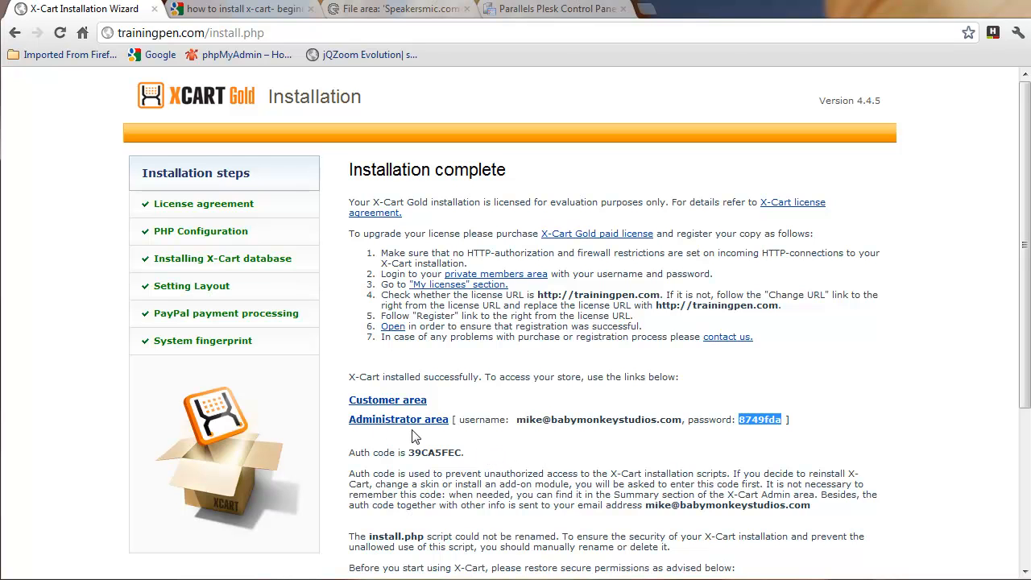
{"action": "right_click", "coordinate": [376, 421]}
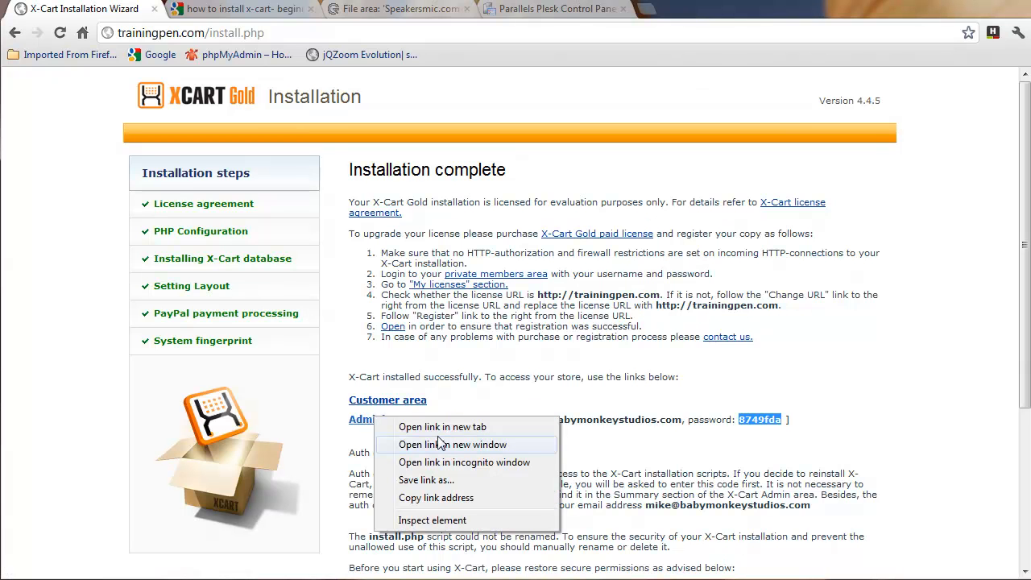
Step: Open the admin area in a new window and correct the login email's domain
{"action": "left_click", "coordinate": [442, 443]}
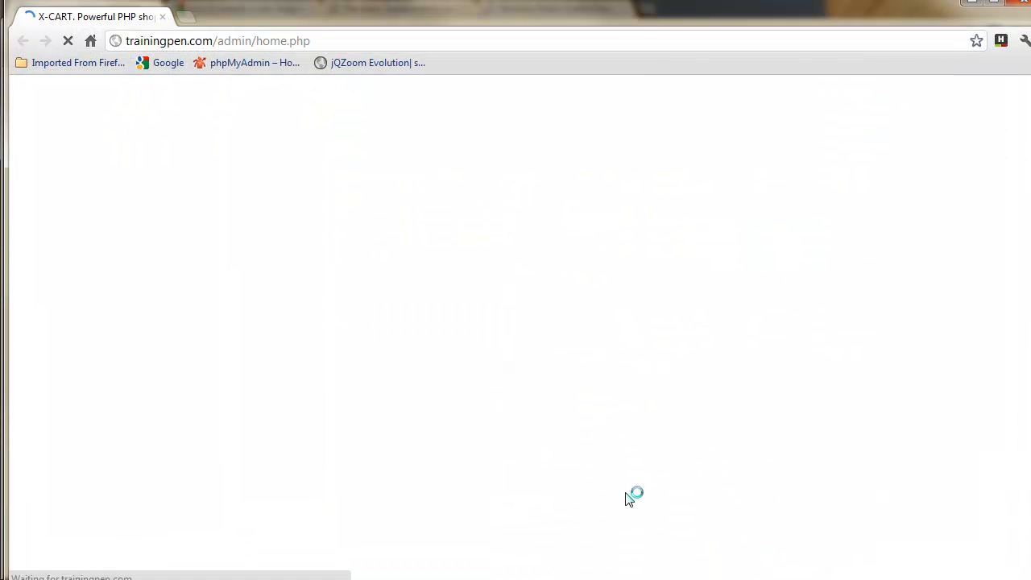
{"action": "left_click_drag", "start_coordinate": [577, 182], "coordinate": [500, 182]}
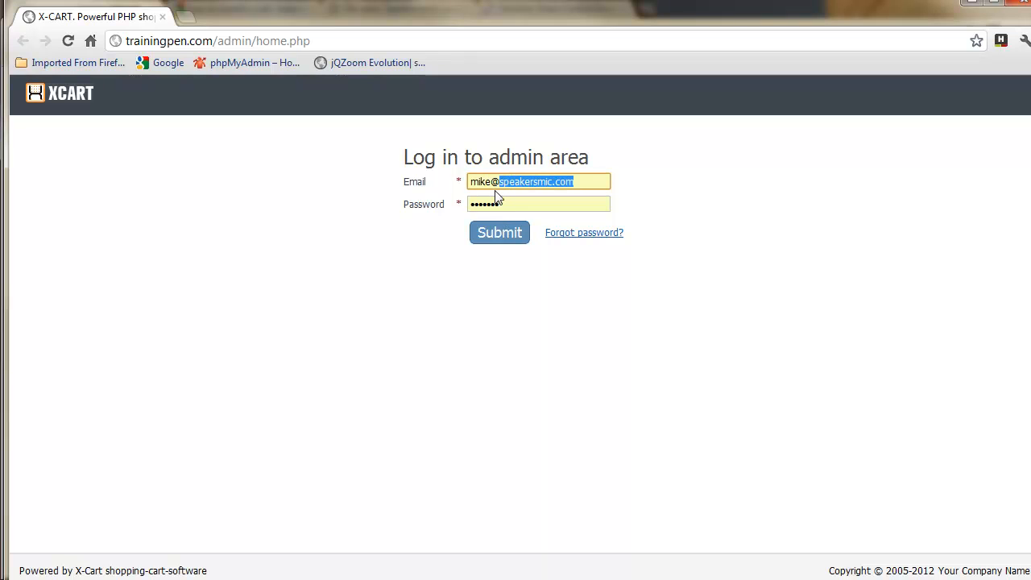
{"action": "type", "text": "babymonkeystudios"}
{"action": "left_click", "coordinate": [496, 199]}
{"action": "key", "text": "Return"}
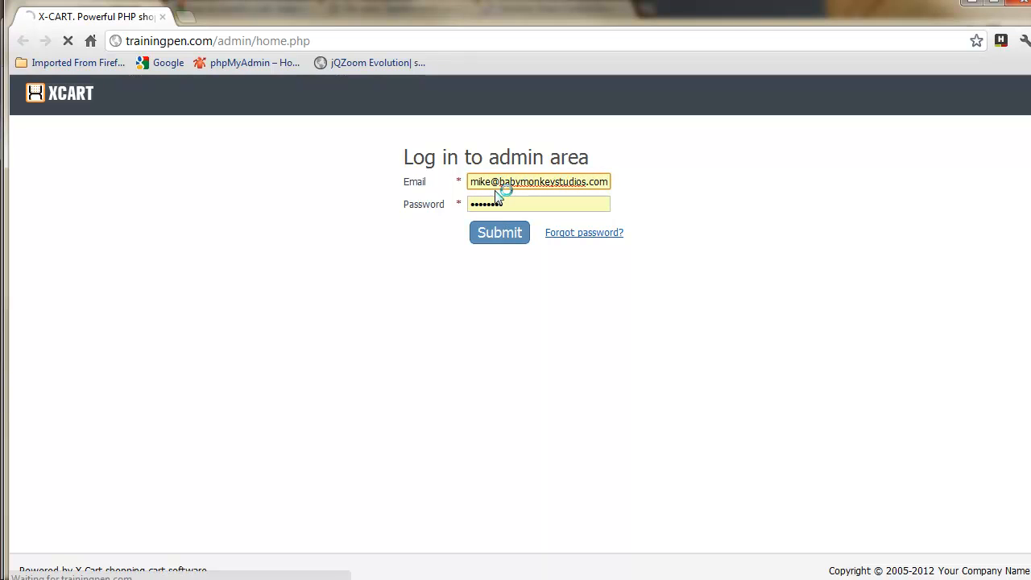
Step: Paste the copied admin password and sign in to the admin home page
{"action": "left_click", "coordinate": [504, 279]}
{"action": "key", "text": "ctrl+v"}
{"action": "left_click", "coordinate": [509, 313]}
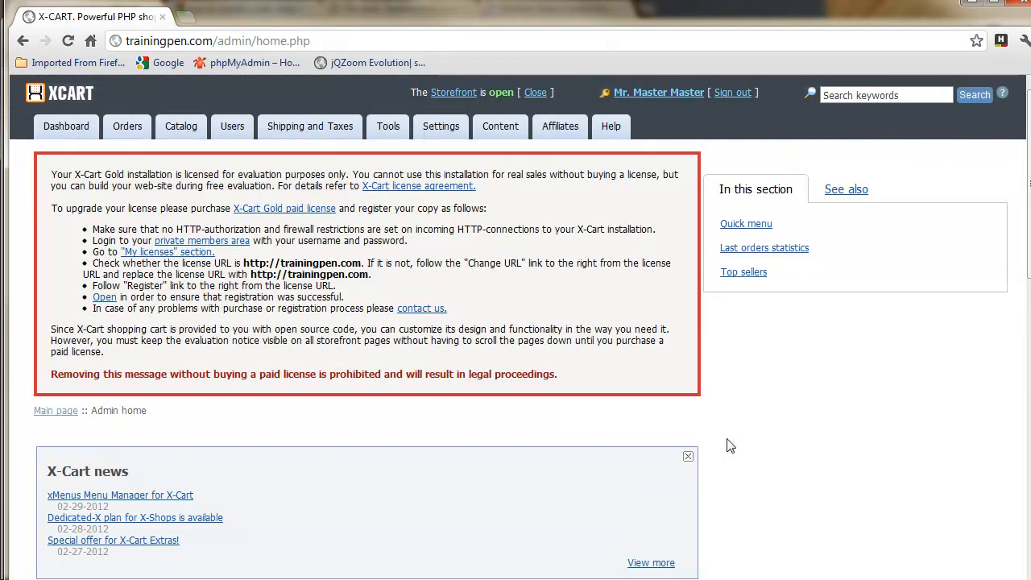
{"action": "scroll", "coordinate": [749, 438], "scroll_direction": "down", "scroll_amount": 2}
{"action": "scroll", "coordinate": [749, 438], "scroll_direction": "up", "scroll_amount": 2}
Step: Find the Master Master administrator under Users and open its account details
{"action": "mouse_move", "coordinate": [448, 141]}
{"action": "mouse_move", "coordinate": [231, 131]}
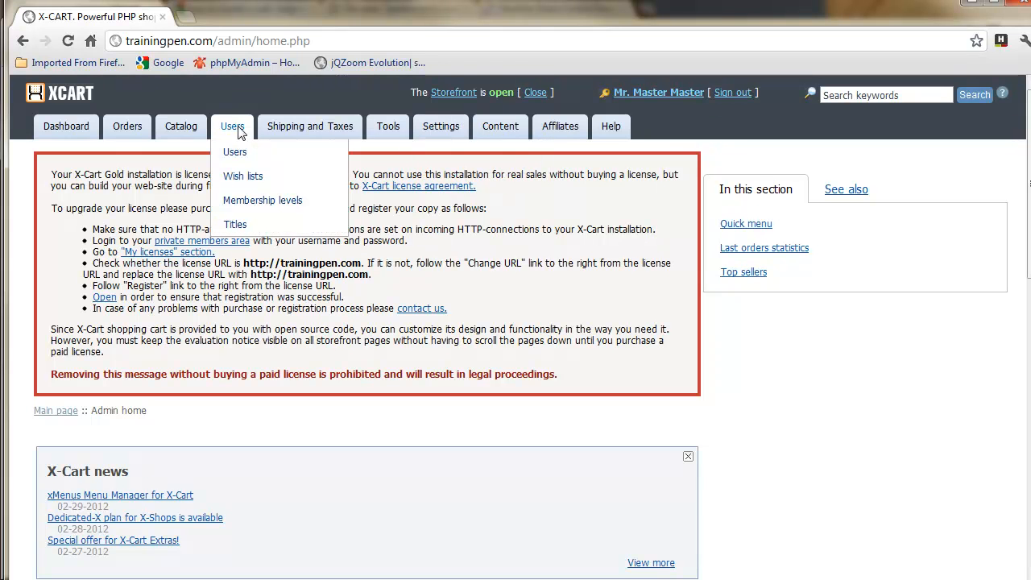
{"action": "left_click", "coordinate": [229, 152]}
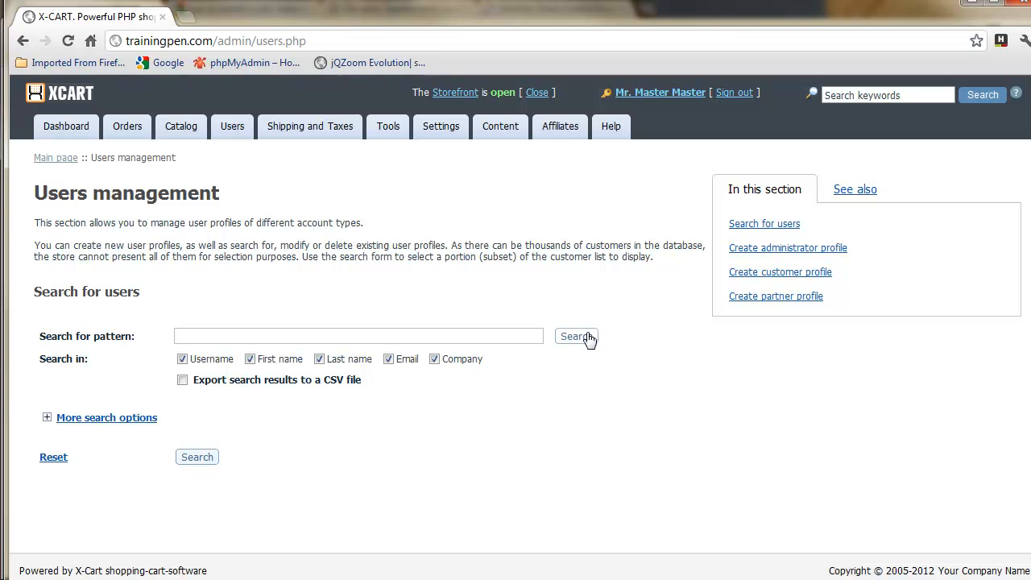
{"action": "mouse_move", "coordinate": [231, 129]}
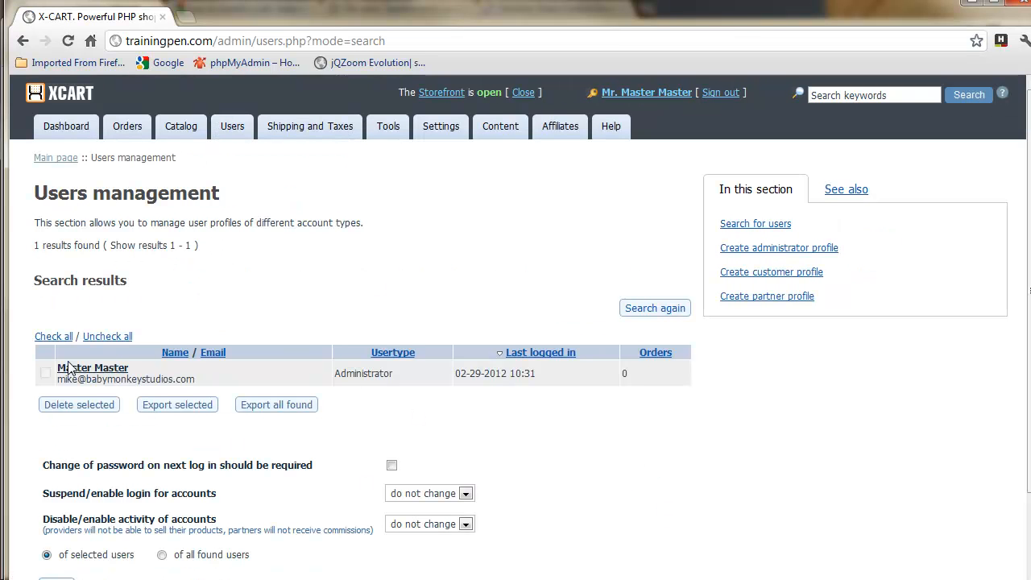
{"action": "left_click", "coordinate": [104, 375]}
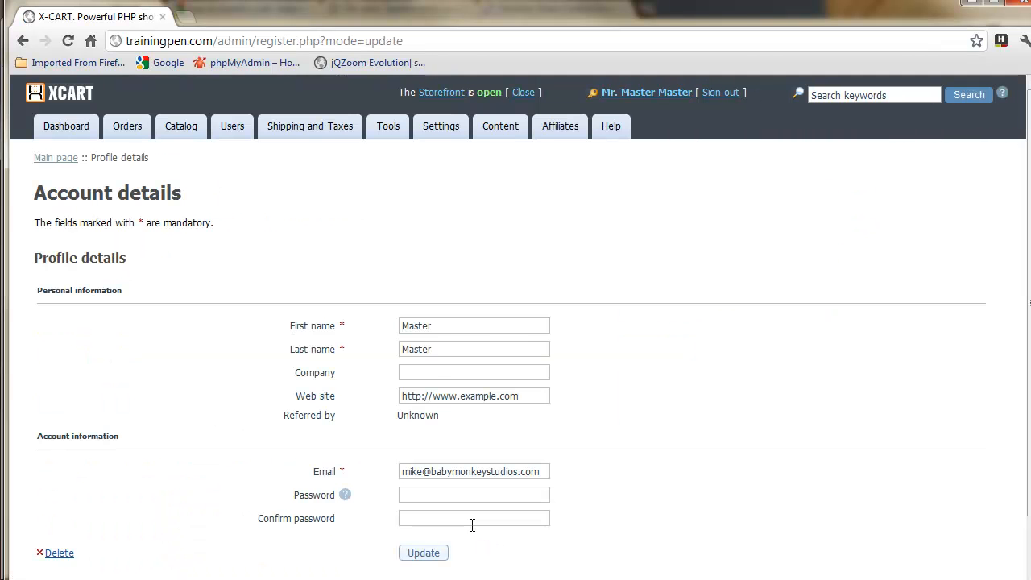
Step: Replace the first and last name with the owner's name
{"action": "double_click", "coordinate": [447, 328]}
{"action": "key", "text": "Tab"}
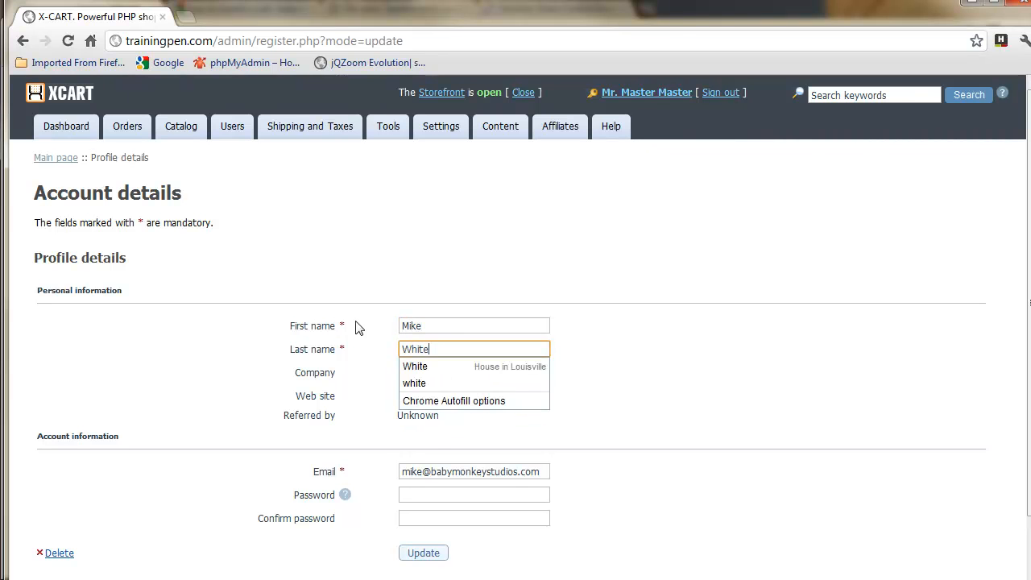
{"action": "key", "text": "Escape"}
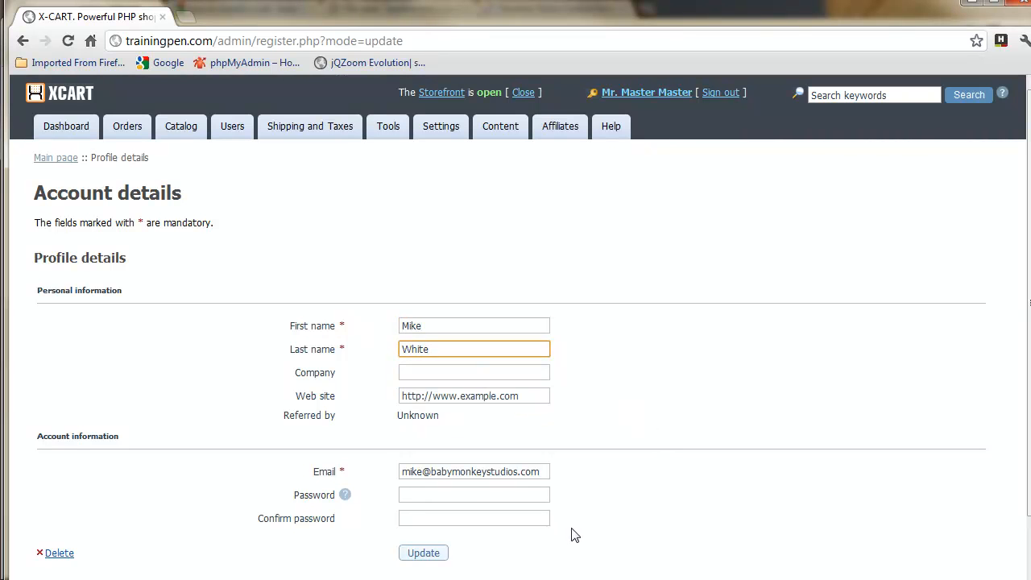
{"action": "scroll", "coordinate": [580, 528], "scroll_direction": "down", "scroll_amount": 1}
Step: Enter and confirm a new administrator password, then save the profile
{"action": "left_click", "coordinate": [476, 433]}
{"action": "type", "text": "password"}
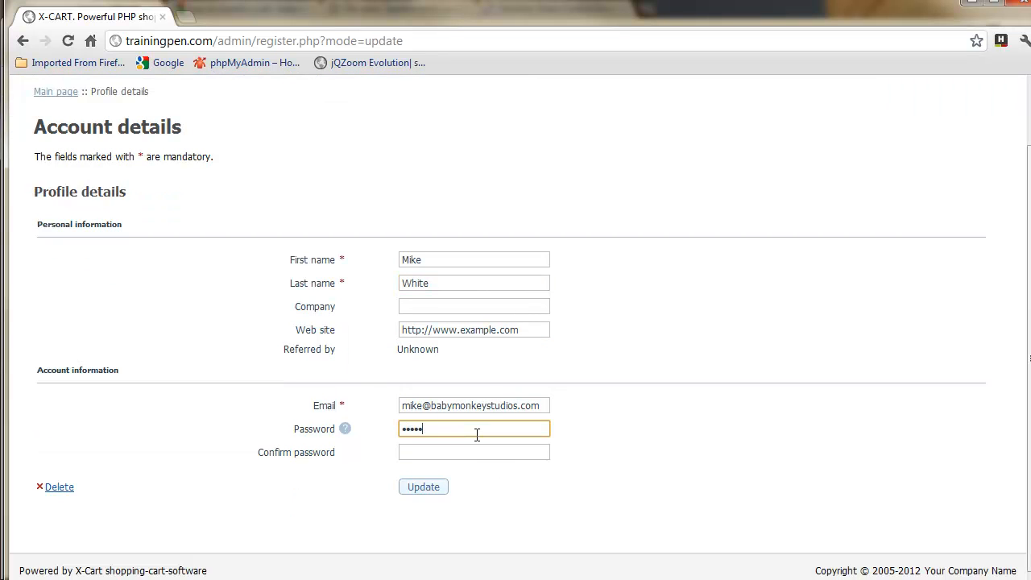
{"action": "key", "text": "Tab"}
{"action": "type", "text": "passwo"}
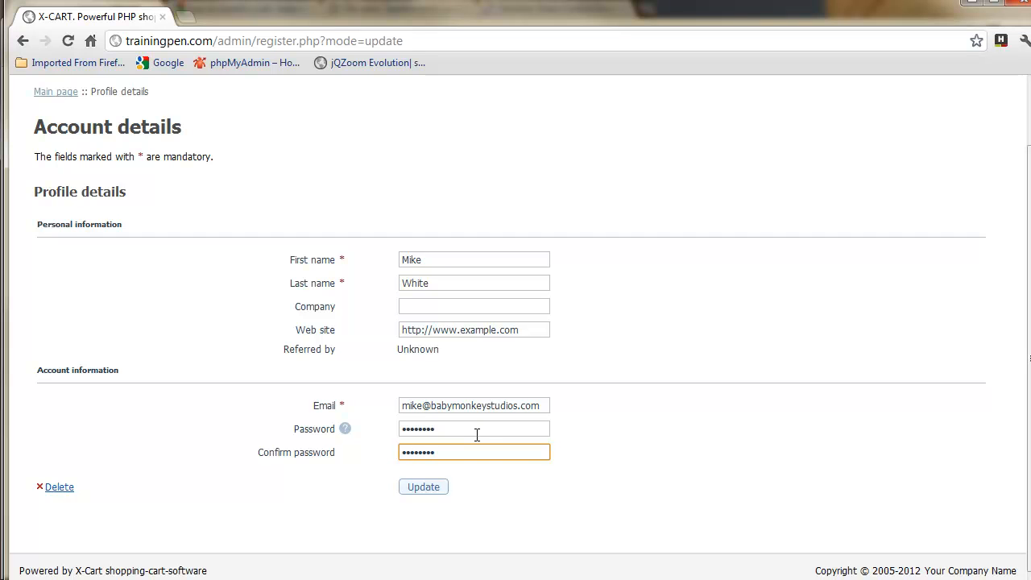
{"action": "left_click", "coordinate": [433, 494]}
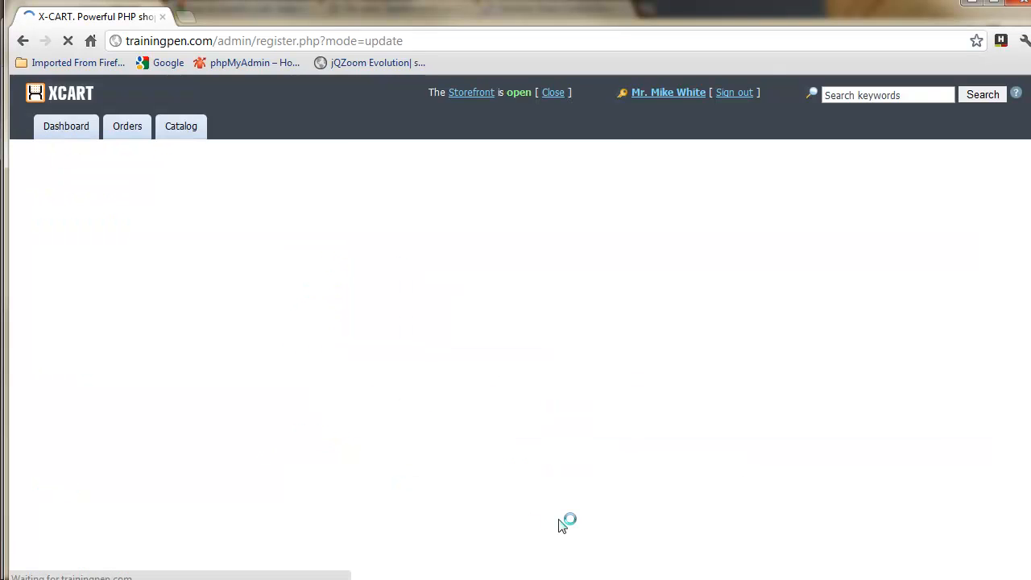
{"action": "right_click", "coordinate": [456, 94]}
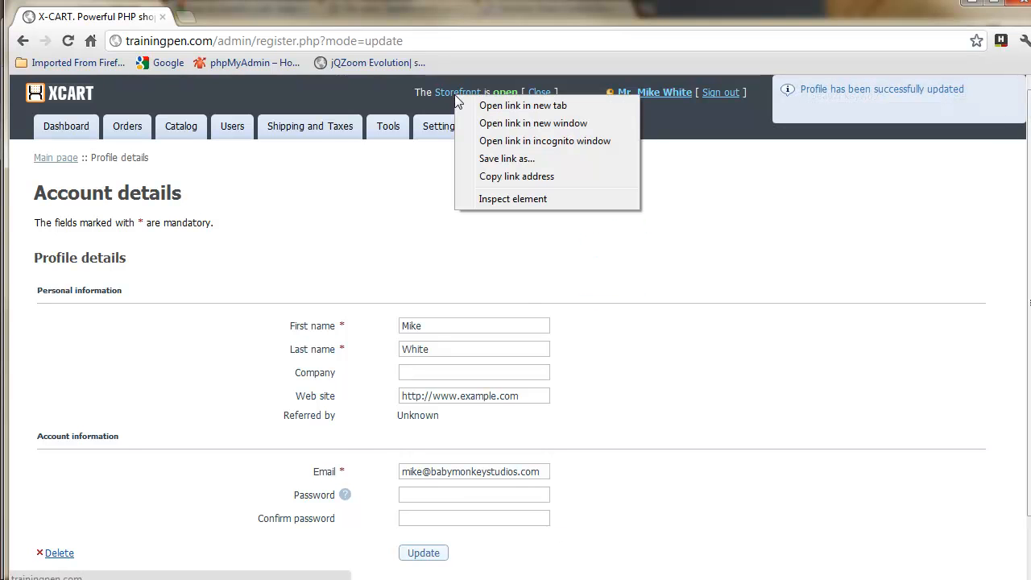
Step: Open the storefront in a new tab, browse its demo products, then return to the admin tab
{"action": "left_click", "coordinate": [537, 112]}
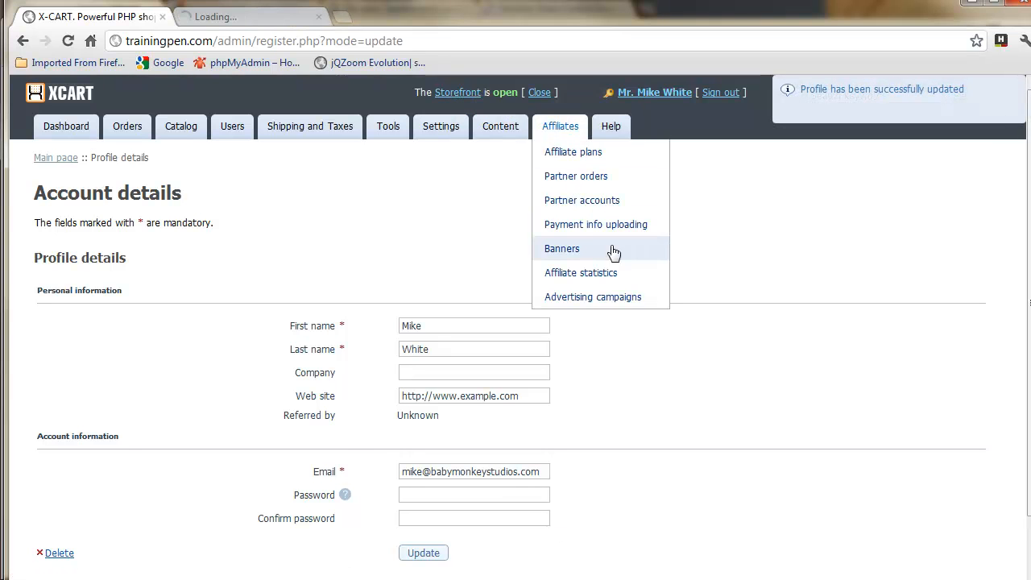
{"action": "left_click", "coordinate": [272, 19]}
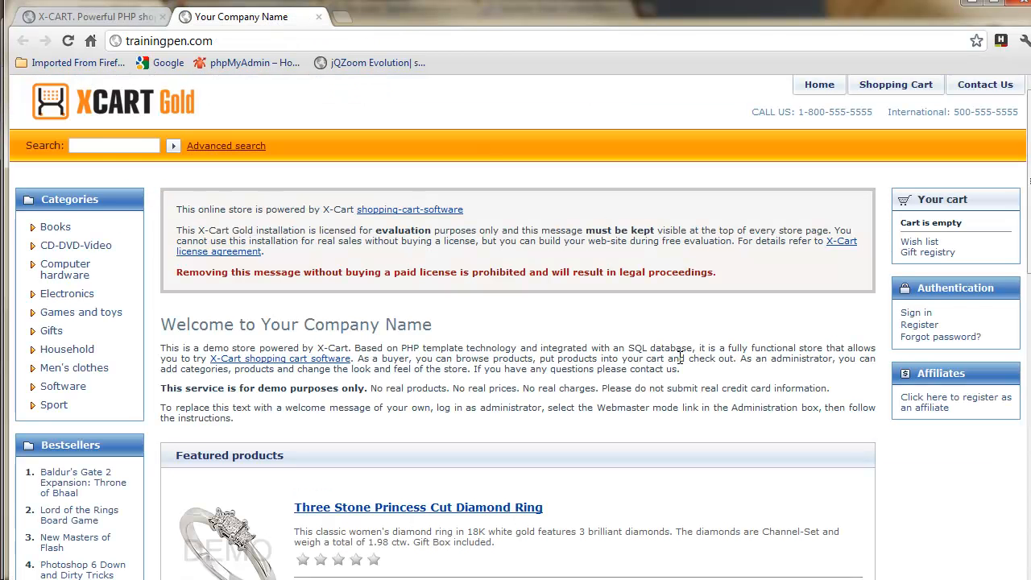
{"action": "scroll", "coordinate": [656, 410], "scroll_direction": "down", "scroll_amount": 10}
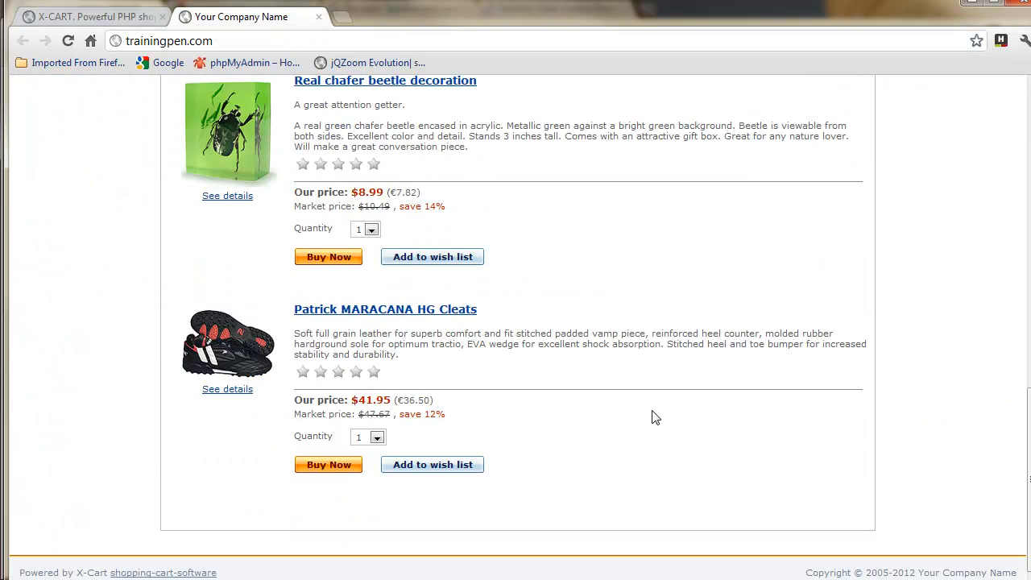
{"action": "scroll", "coordinate": [654, 415], "scroll_direction": "up", "scroll_amount": 6}
{"action": "scroll", "coordinate": [654, 415], "scroll_direction": "up", "scroll_amount": 4}
{"action": "scroll", "coordinate": [654, 416], "scroll_direction": "up", "scroll_amount": 1}
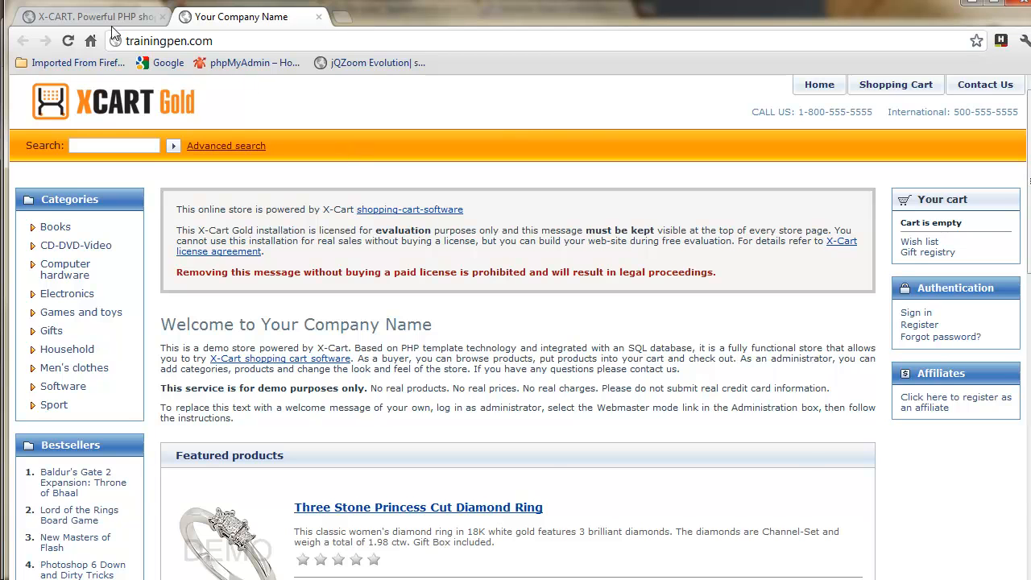
{"action": "left_click", "coordinate": [112, 17]}
Step: Review the Company fields under General settings, then go back to the storefront tab
{"action": "mouse_move", "coordinate": [466, 131]}
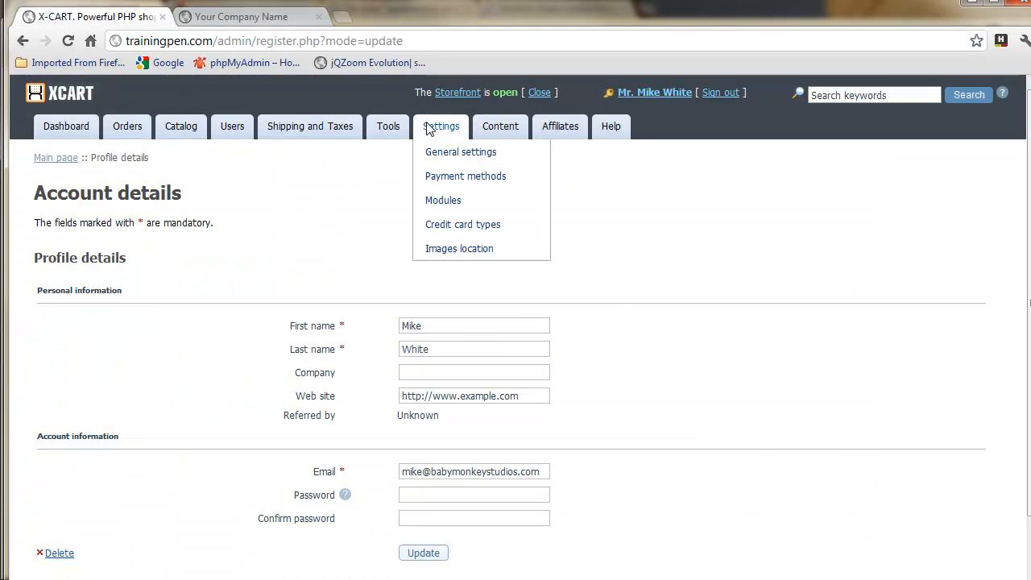
{"action": "left_click", "coordinate": [457, 153]}
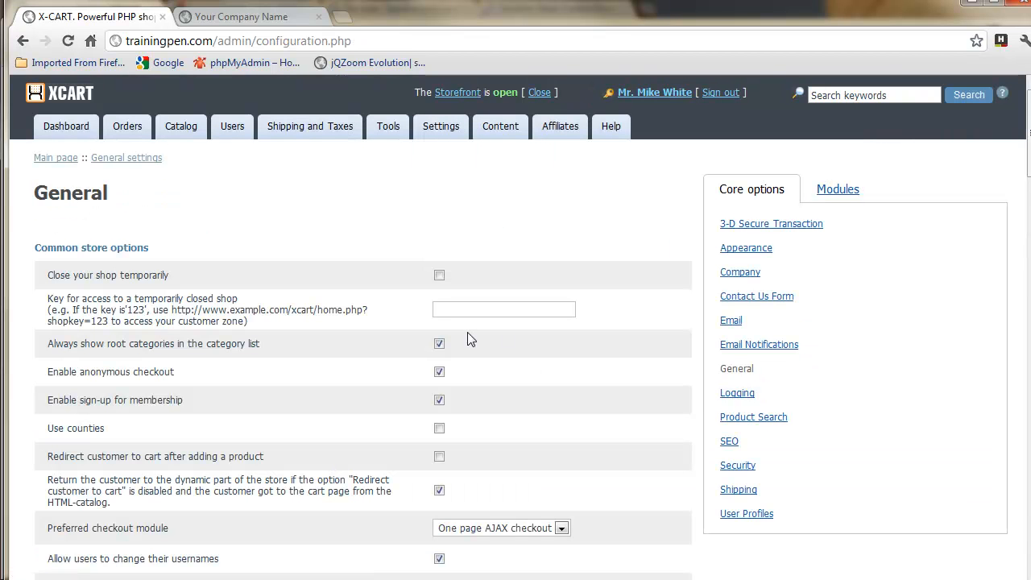
{"action": "left_click", "coordinate": [739, 273]}
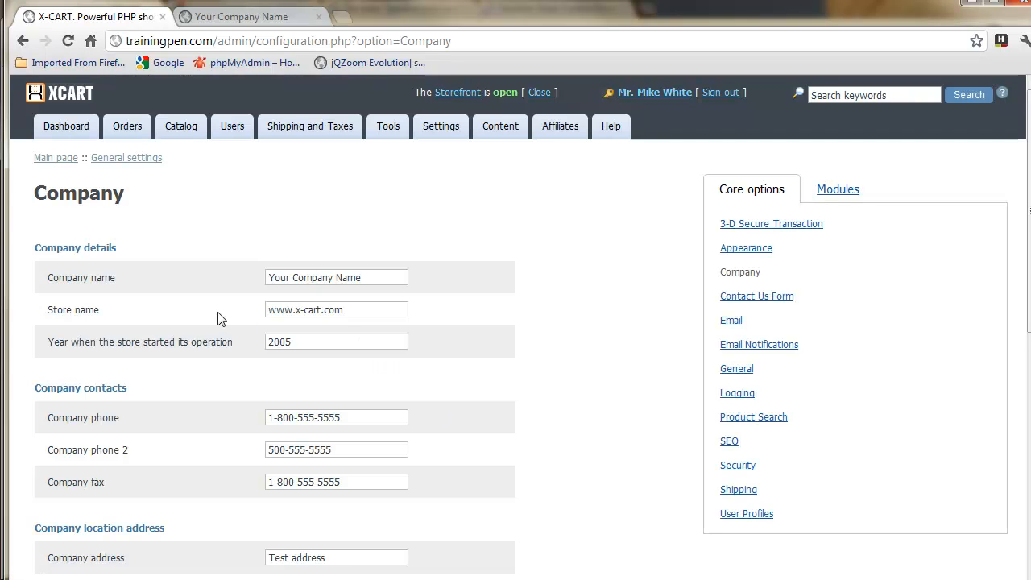
{"action": "scroll", "coordinate": [475, 500], "scroll_direction": "down", "scroll_amount": 4}
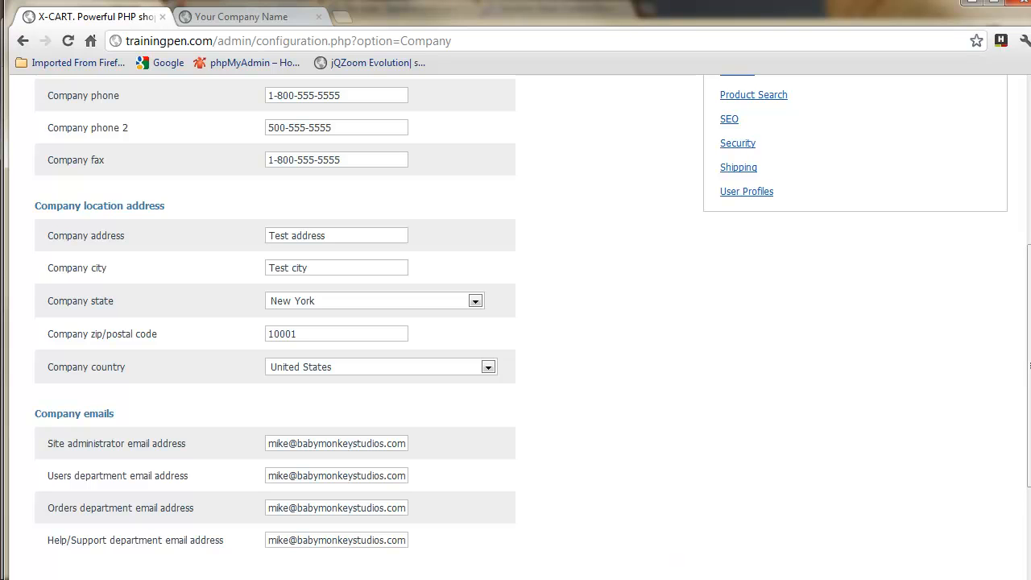
{"action": "left_click", "coordinate": [279, 17]}
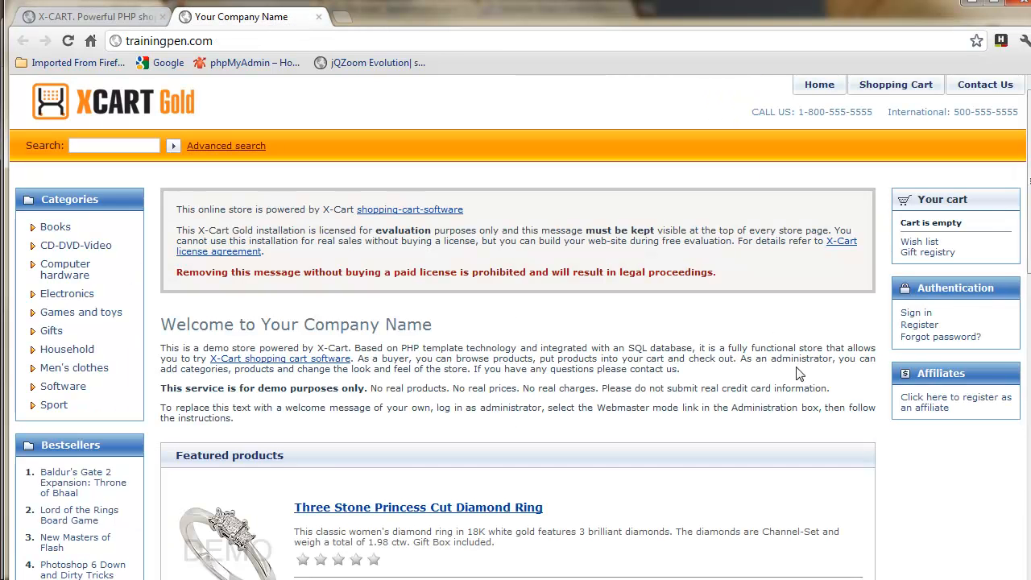